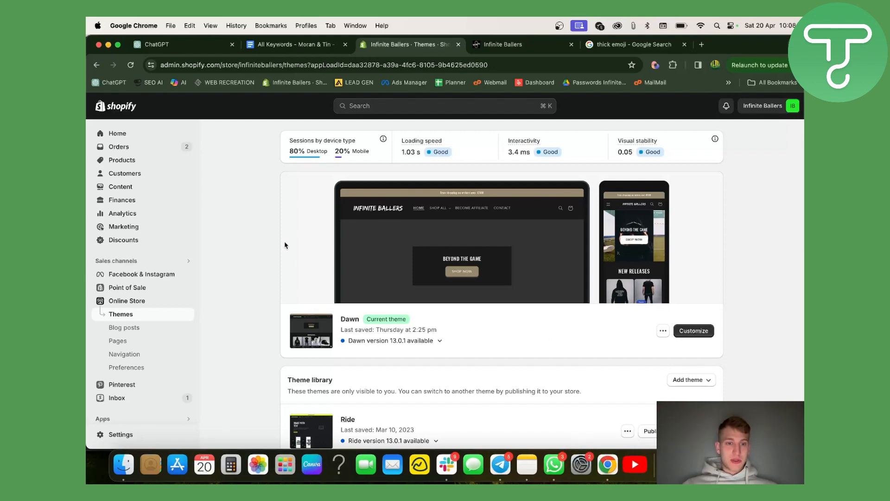
Switch to the live Infinite Ballers storefront, reload it and look through the home page's sections.
{"action": "scroll", "coordinate": [285, 245], "scroll_direction": "down", "scroll_amount": 2}
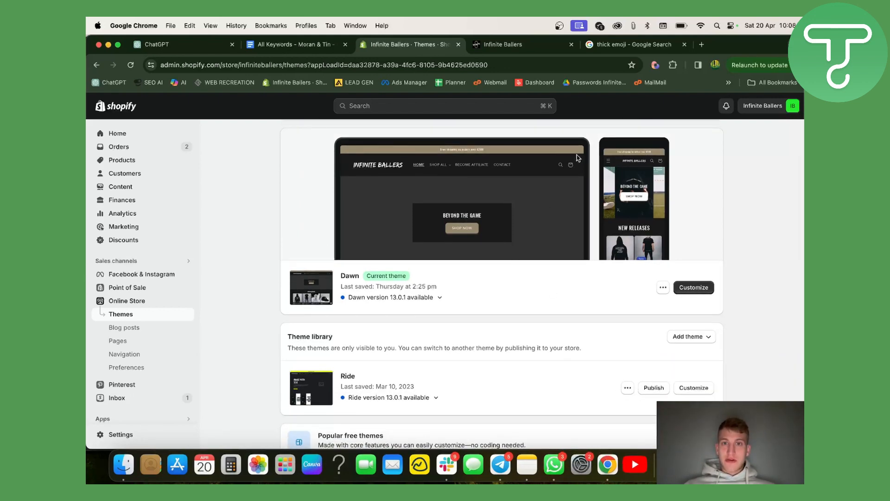
{"action": "left_click", "coordinate": [516, 40]}
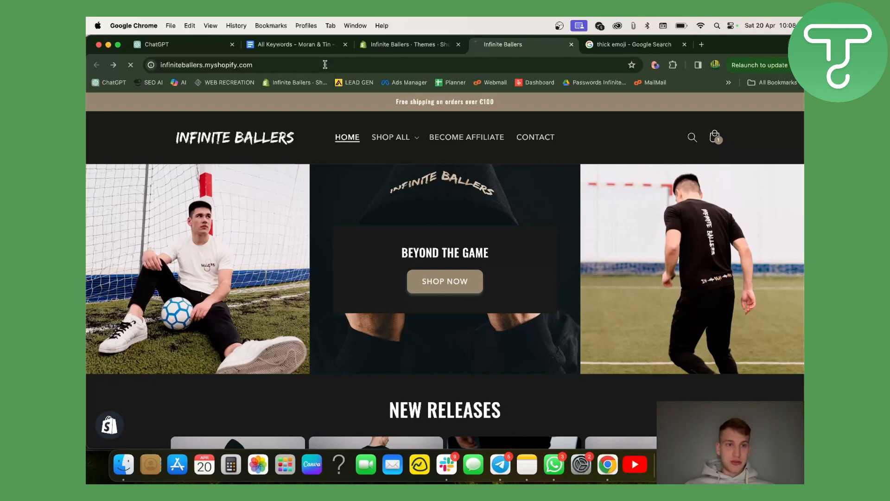
{"action": "key", "text": "super+r"}
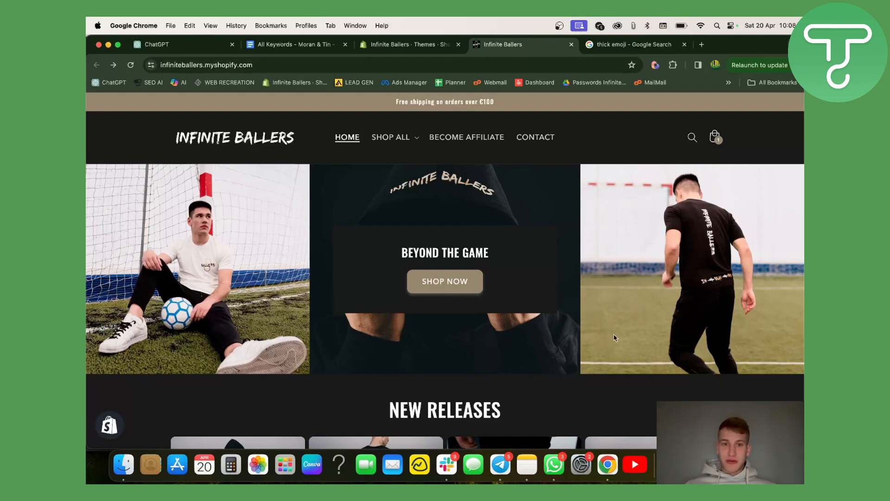
{"action": "scroll", "coordinate": [448, 320], "scroll_direction": "down", "scroll_amount": 15}
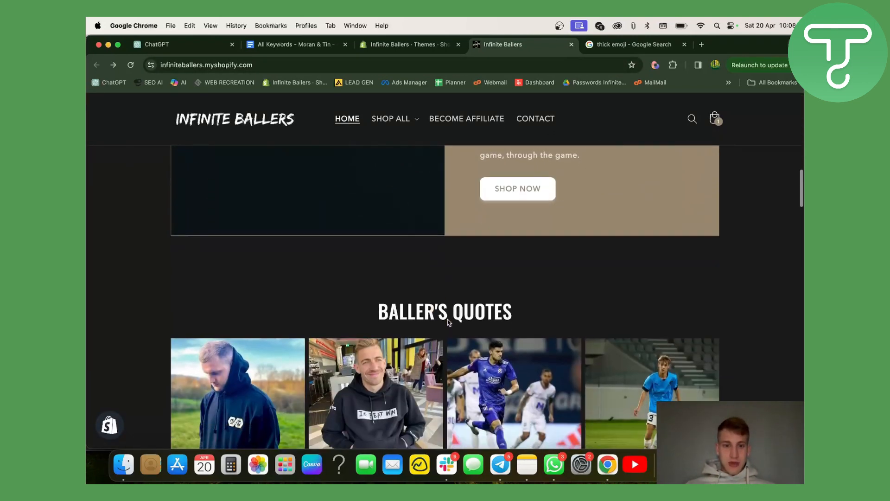
{"action": "scroll", "coordinate": [448, 320], "scroll_direction": "down", "scroll_amount": 15}
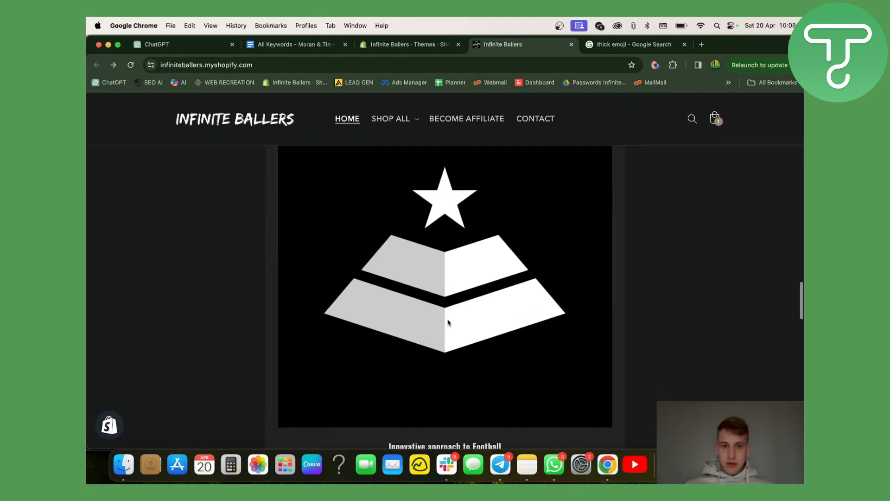
{"action": "scroll", "coordinate": [448, 322], "scroll_direction": "down", "scroll_amount": 6}
{"action": "scroll", "coordinate": [448, 322], "scroll_direction": "up", "scroll_amount": 12}
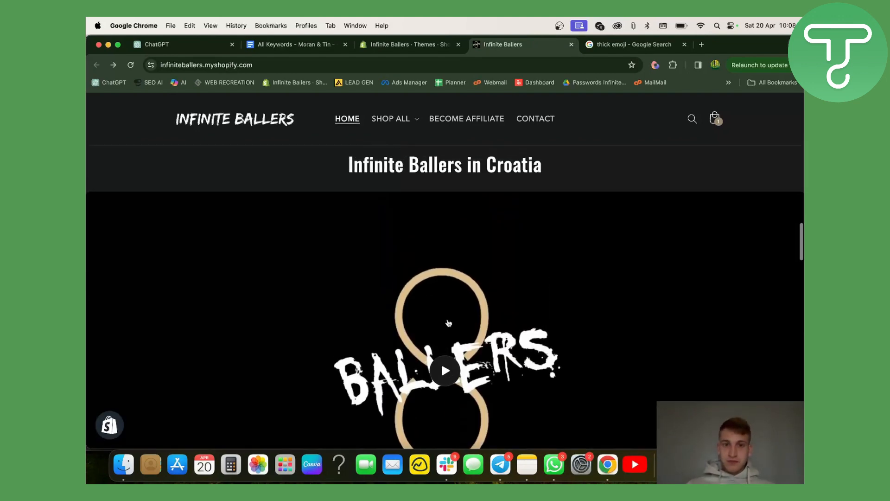
{"action": "scroll", "coordinate": [448, 324], "scroll_direction": "up", "scroll_amount": 15}
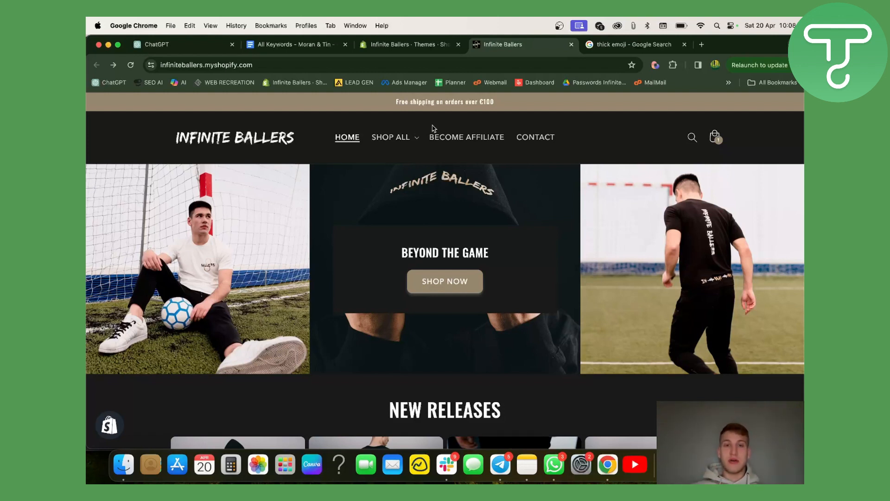
Return to the Shopify admin and open the current Dawn theme from the Online Store themes for customization.
{"action": "left_click", "coordinate": [419, 53]}
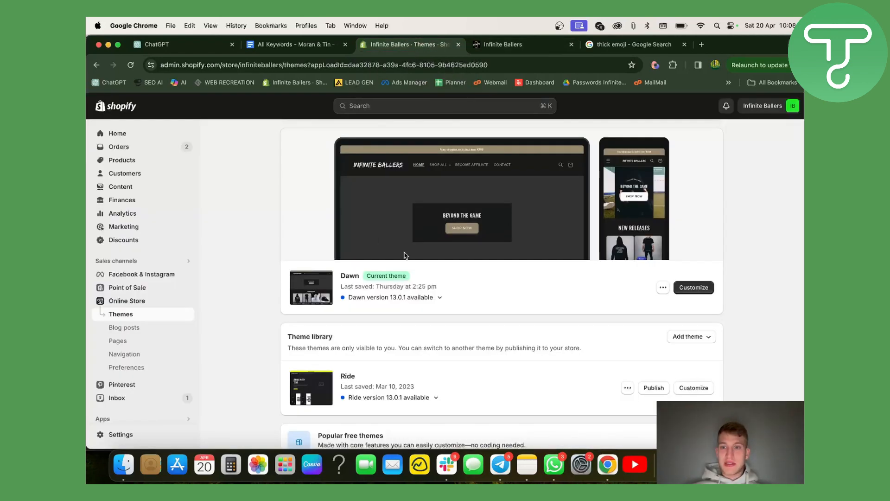
{"action": "scroll", "coordinate": [524, 283], "scroll_direction": "up", "scroll_amount": 2}
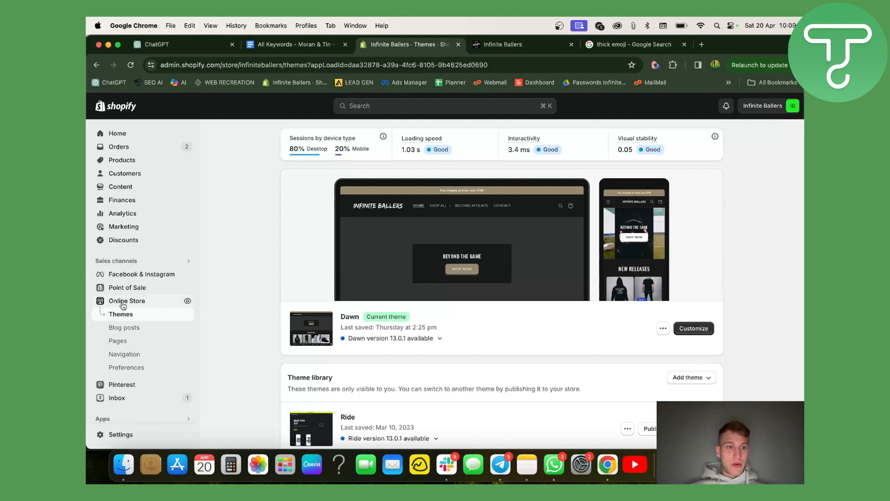
{"action": "left_click", "coordinate": [156, 138]}
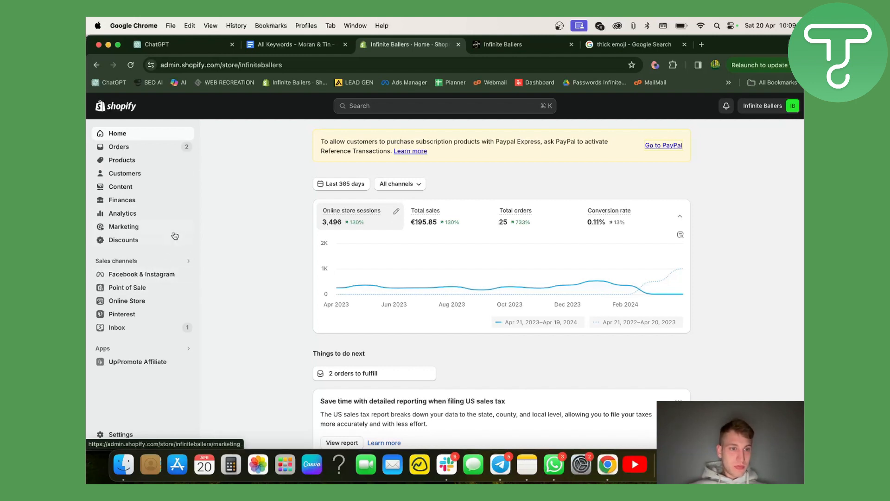
{"action": "left_click", "coordinate": [138, 305]}
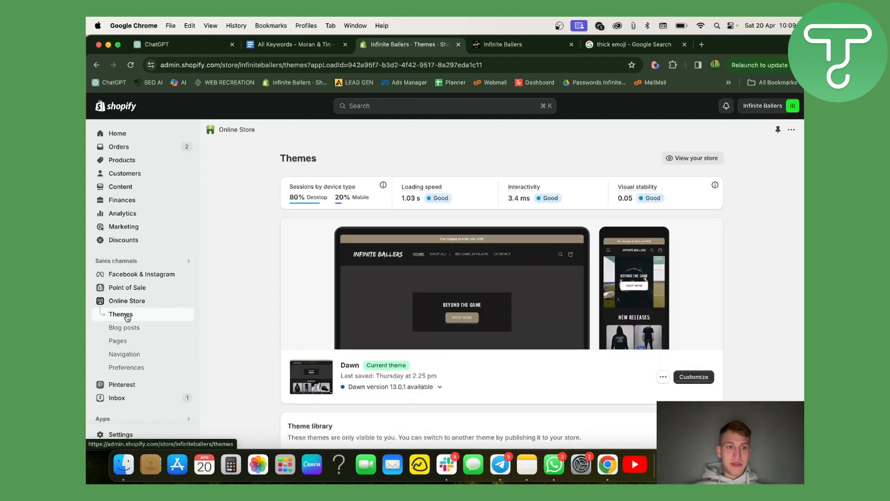
{"action": "scroll", "coordinate": [569, 356], "scroll_direction": "down", "scroll_amount": 3}
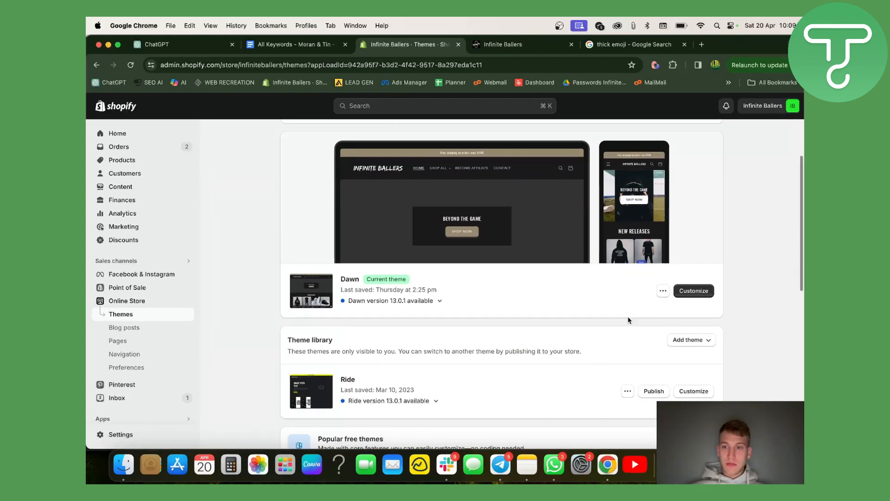
{"action": "left_click", "coordinate": [694, 291]}
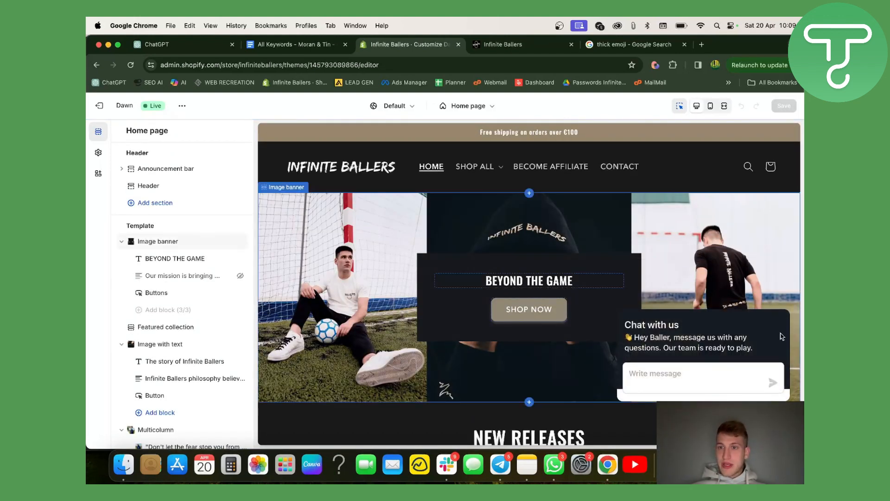
Preview the home page in the mobile layout, look through its sections and return to the desktop view.
{"action": "left_click", "coordinate": [710, 107]}
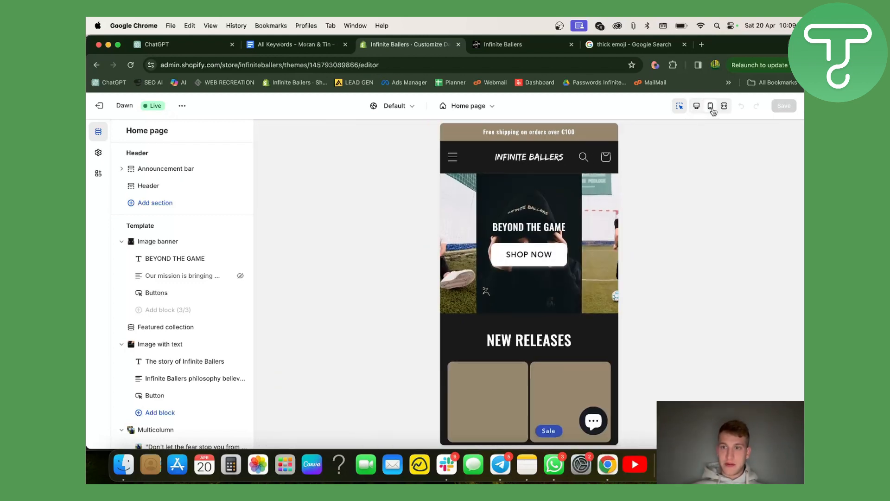
{"action": "scroll", "coordinate": [498, 307], "scroll_direction": "down", "scroll_amount": 10}
{"action": "scroll", "coordinate": [500, 310], "scroll_direction": "down", "scroll_amount": 15}
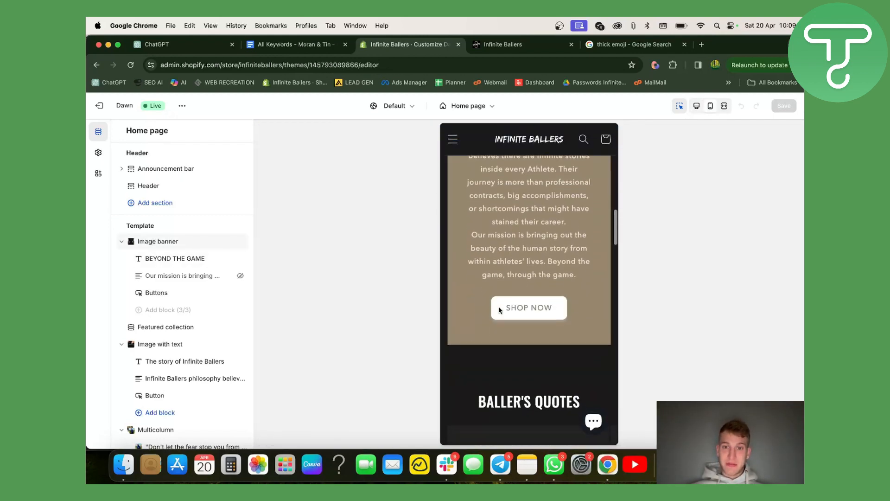
{"action": "scroll", "coordinate": [500, 310], "scroll_direction": "up", "scroll_amount": 20}
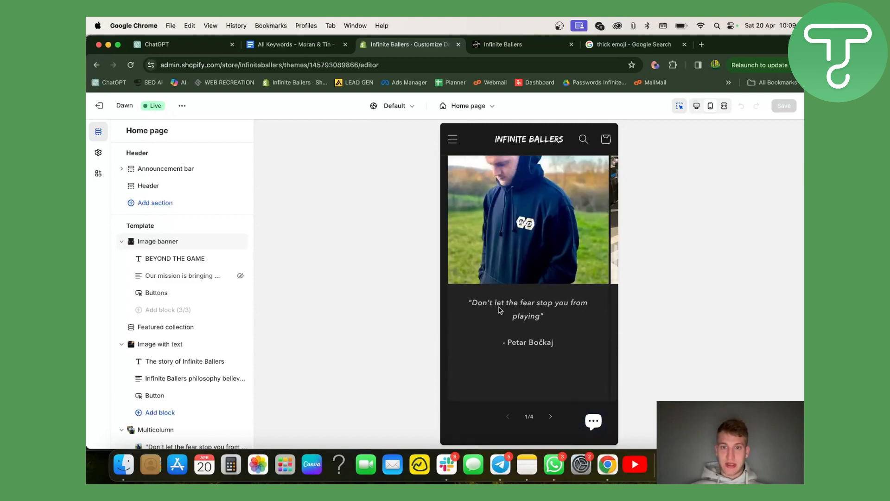
{"action": "scroll", "coordinate": [540, 241], "scroll_direction": "up", "scroll_amount": 2}
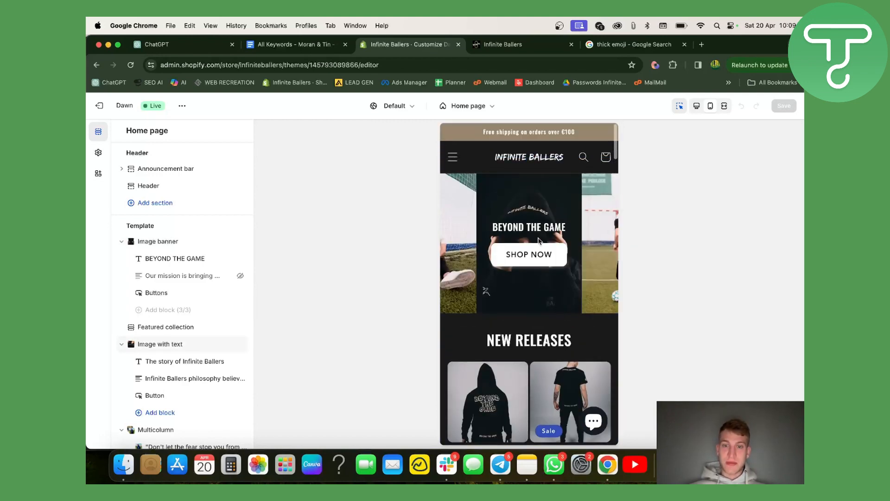
{"action": "left_click", "coordinate": [698, 112]}
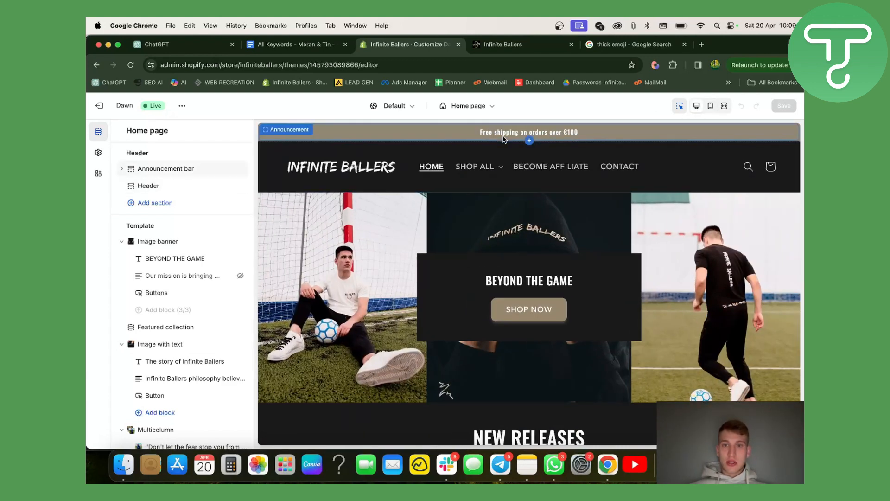
View the free-shipping announcement's settings, then return to the home page's section list and look through it.
{"action": "left_click", "coordinate": [270, 134]}
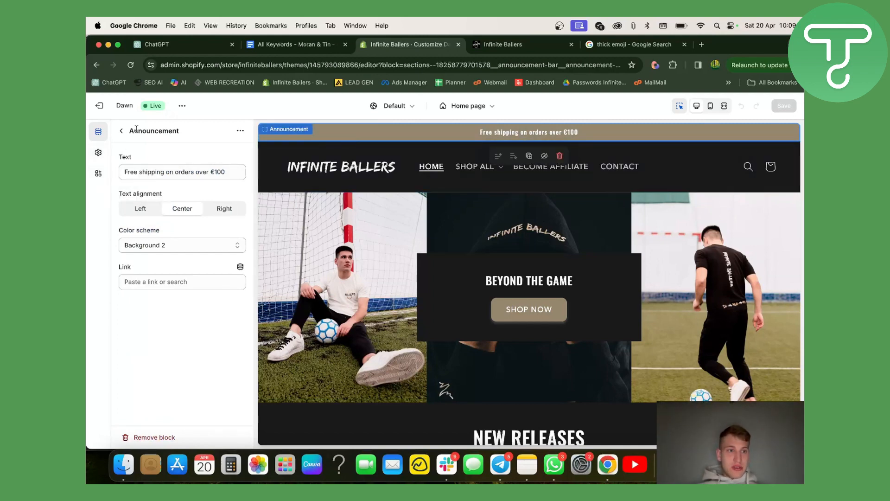
{"action": "left_click", "coordinate": [122, 132]}
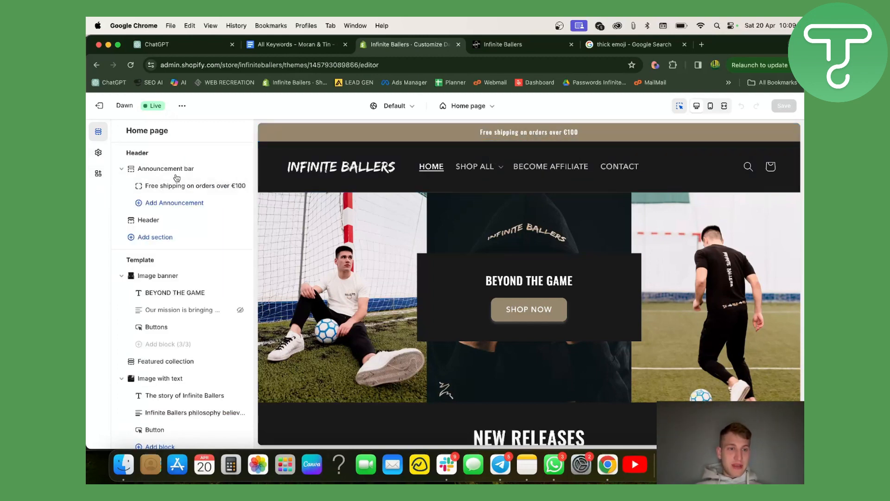
{"action": "scroll", "coordinate": [174, 288], "scroll_direction": "down", "scroll_amount": 10}
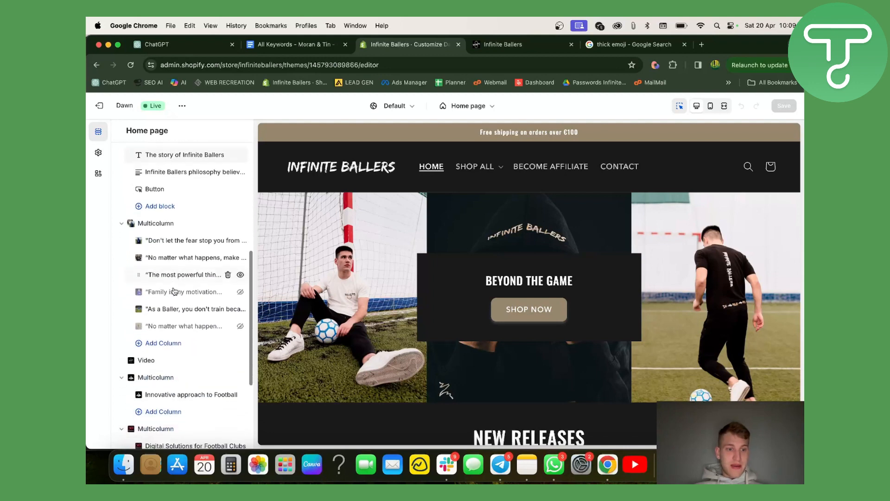
{"action": "scroll", "coordinate": [174, 291], "scroll_direction": "up", "scroll_amount": 2}
{"action": "scroll", "coordinate": [175, 291], "scroll_direction": "down", "scroll_amount": 2}
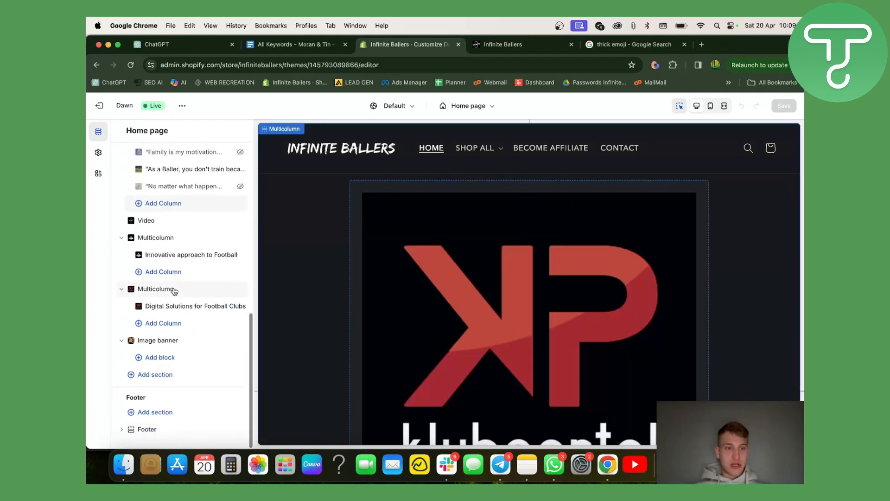
{"action": "scroll", "coordinate": [193, 204], "scroll_direction": "up", "scroll_amount": 3}
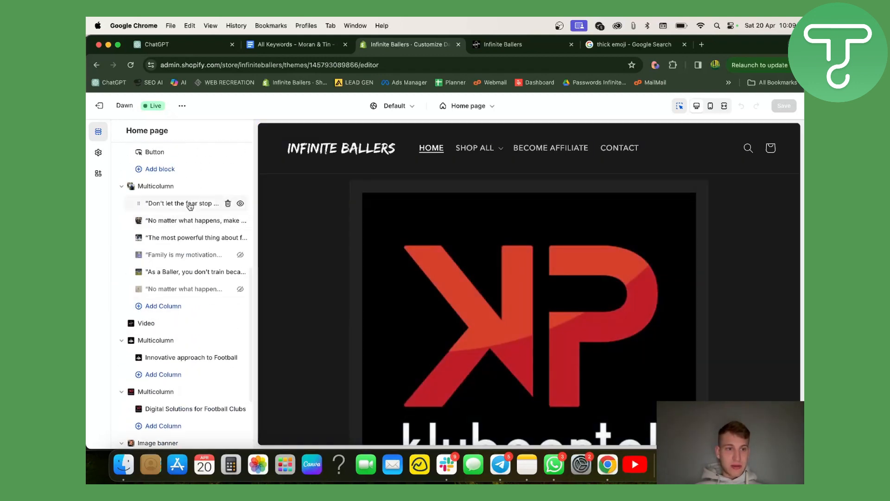
View the settings of the "No matter what happens" quote column beside the first quote, and return to the section list.
{"action": "left_click", "coordinate": [189, 222]}
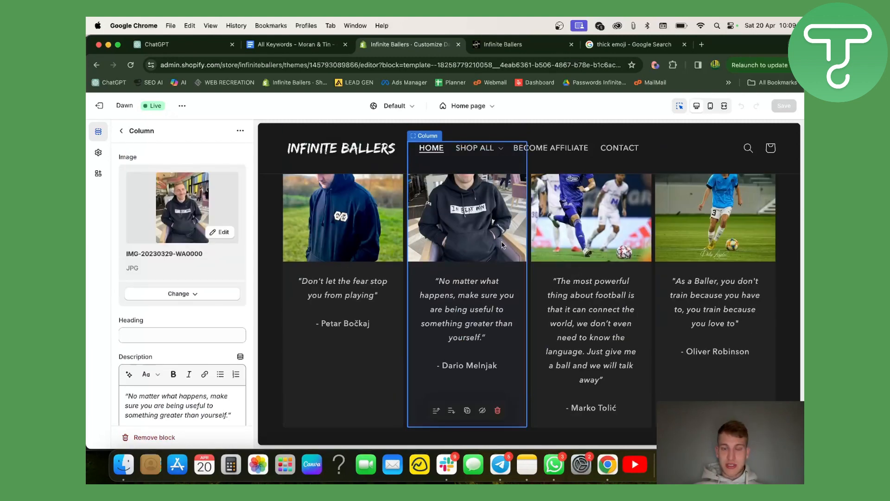
{"action": "scroll", "coordinate": [503, 244], "scroll_direction": "up", "scroll_amount": 2}
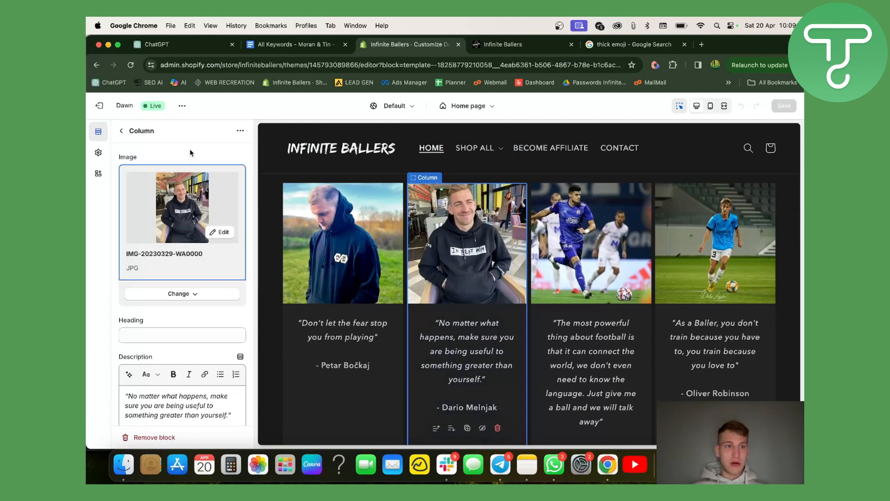
{"action": "left_click", "coordinate": [124, 134]}
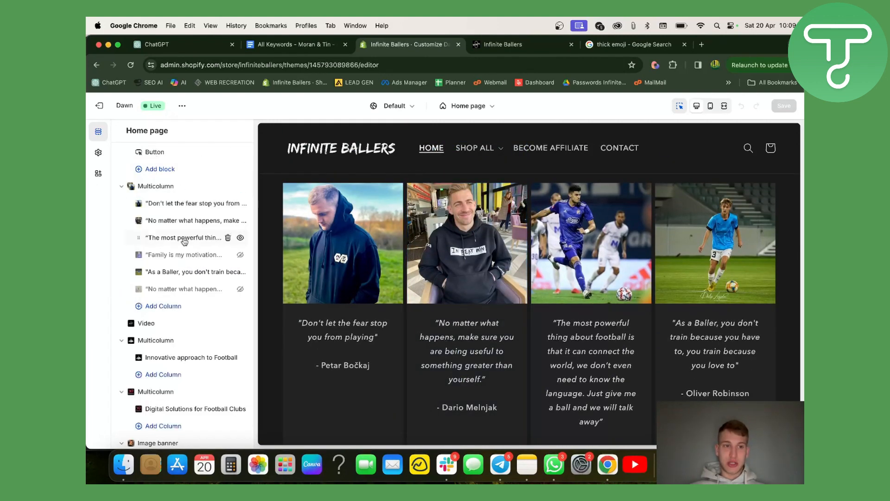
Open the settings of the header's Announcement bar section.
{"action": "scroll", "coordinate": [185, 217], "scroll_direction": "up", "scroll_amount": 5}
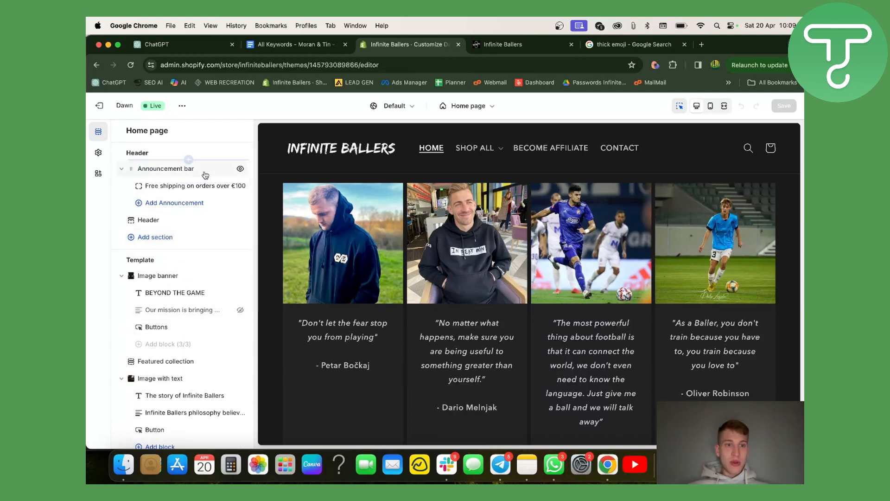
{"action": "left_click", "coordinate": [187, 169]}
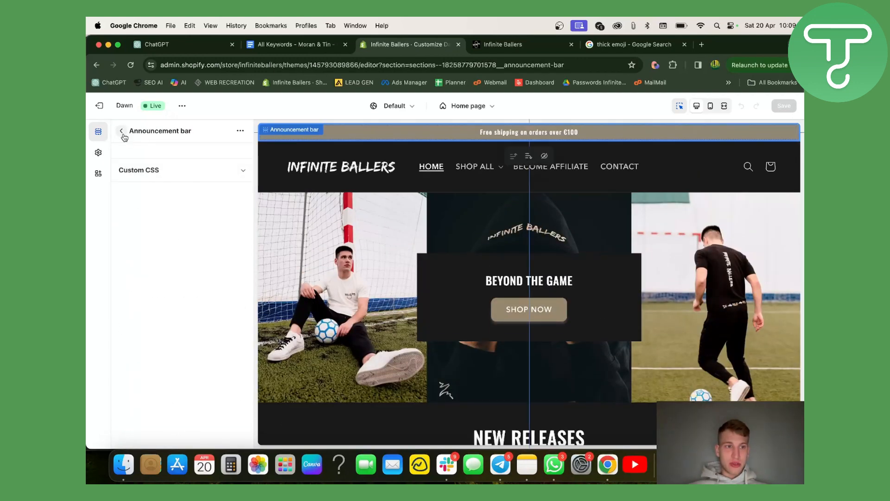
{"action": "left_click", "coordinate": [122, 134]}
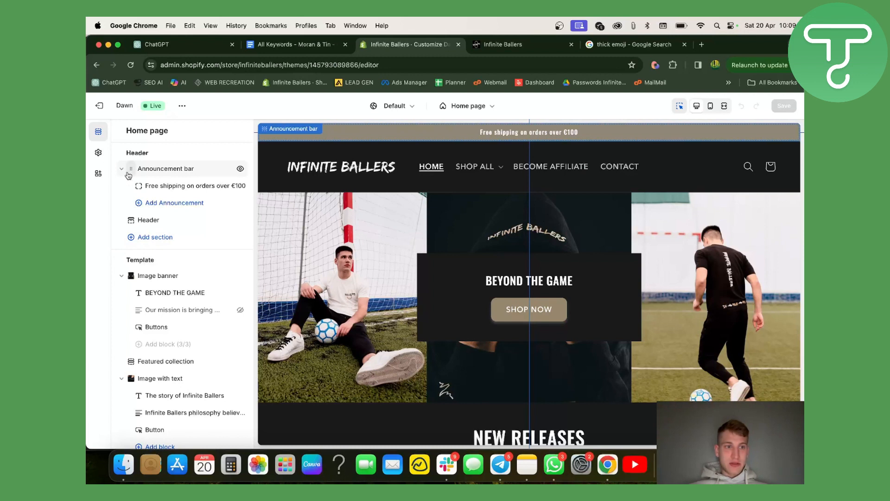
{"action": "left_click", "coordinate": [180, 169]}
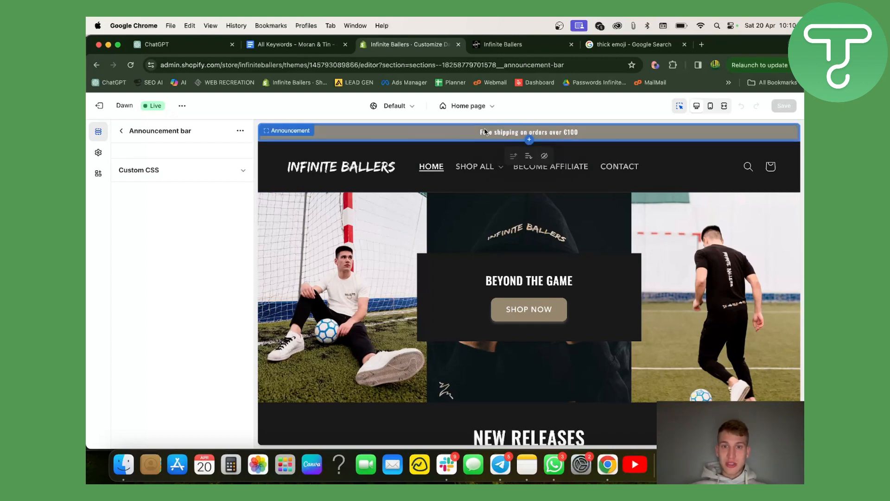
View the settings of the NEW RELEASES featured collection, and open those of the image banner above it.
{"action": "scroll", "coordinate": [608, 318], "scroll_direction": "down", "scroll_amount": 5}
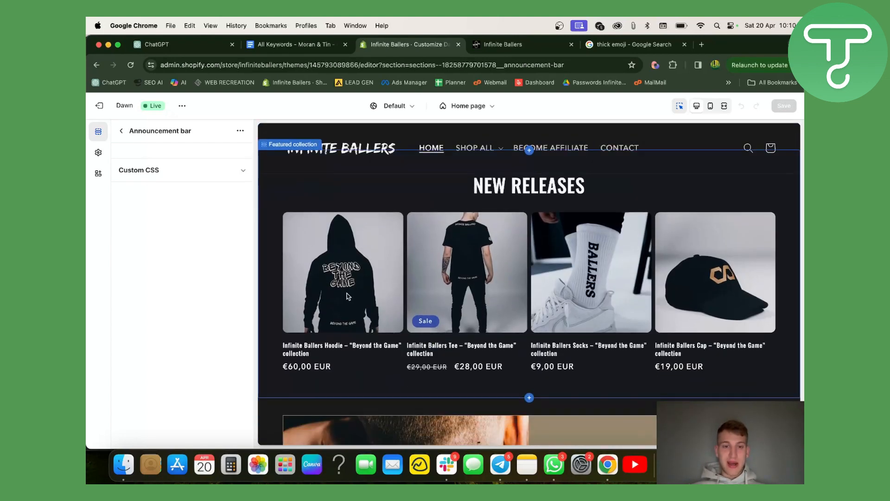
{"action": "scroll", "coordinate": [591, 197], "scroll_direction": "up", "scroll_amount": 1}
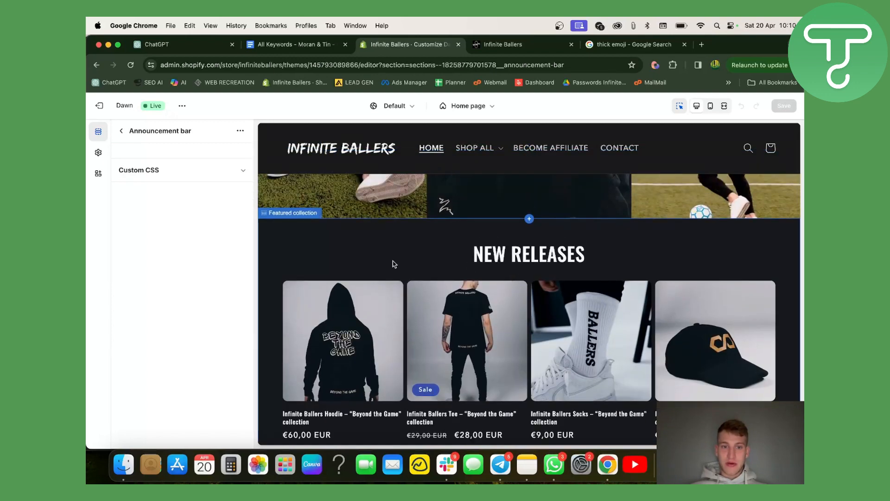
{"action": "left_click", "coordinate": [394, 261]}
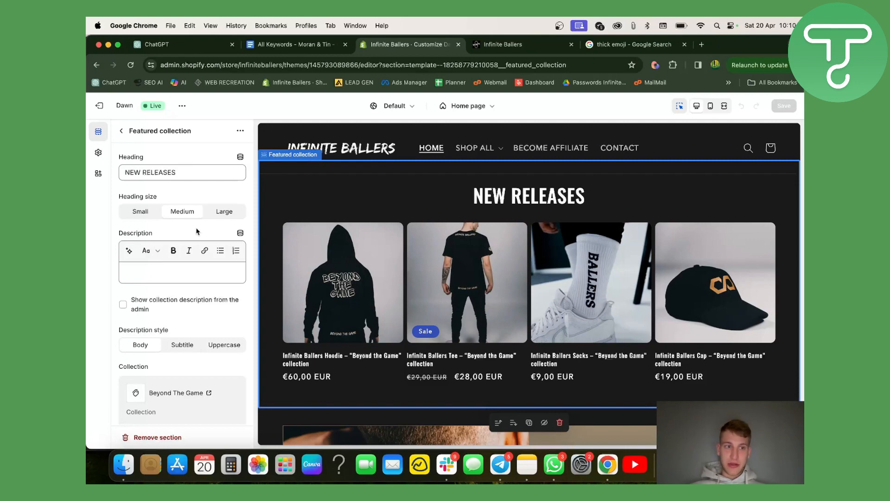
{"action": "scroll", "coordinate": [477, 185], "scroll_direction": "up", "scroll_amount": 5}
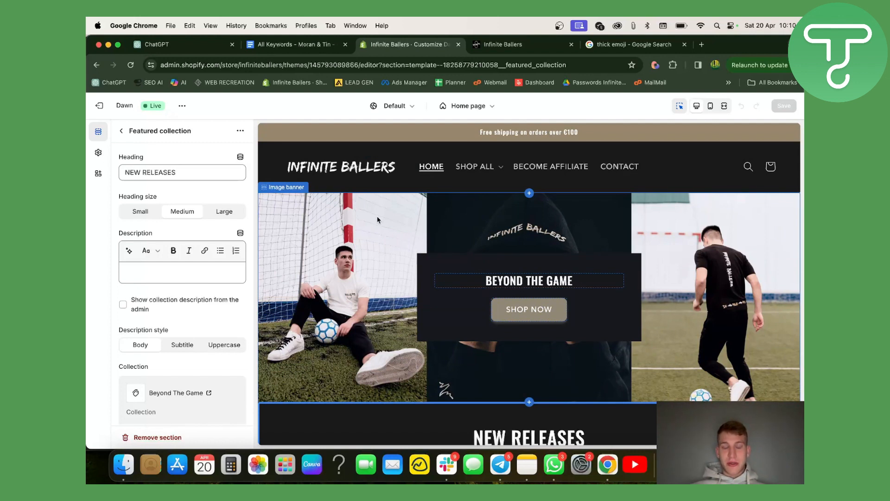
{"action": "left_click", "coordinate": [358, 227]}
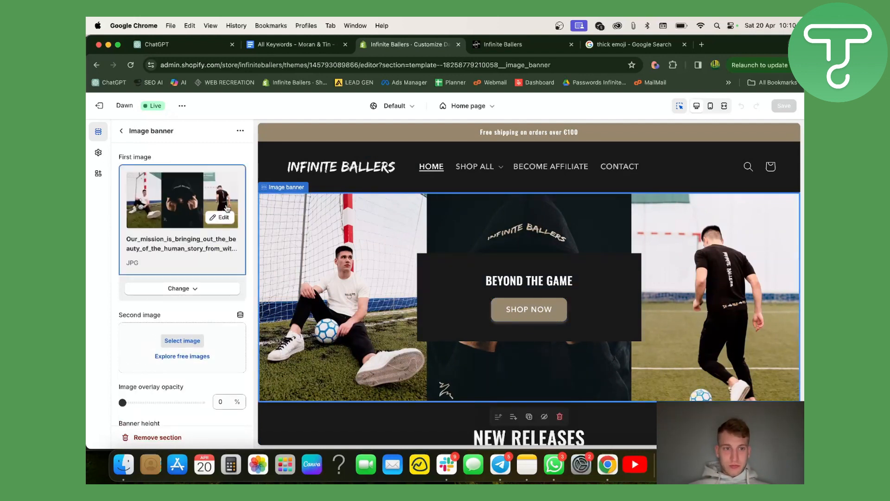
View the file details and URL handle of the image banner's first image, and close them without changes.
{"action": "left_click", "coordinate": [224, 218]}
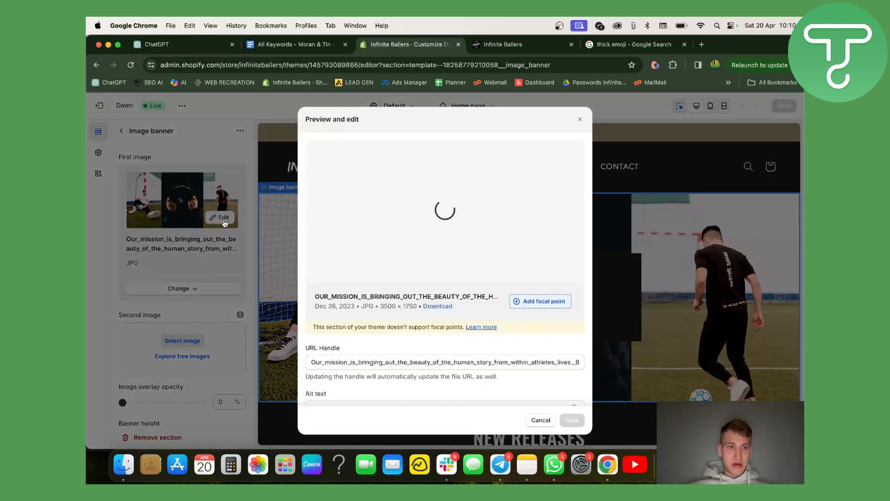
{"action": "scroll", "coordinate": [456, 327], "scroll_direction": "down", "scroll_amount": 1}
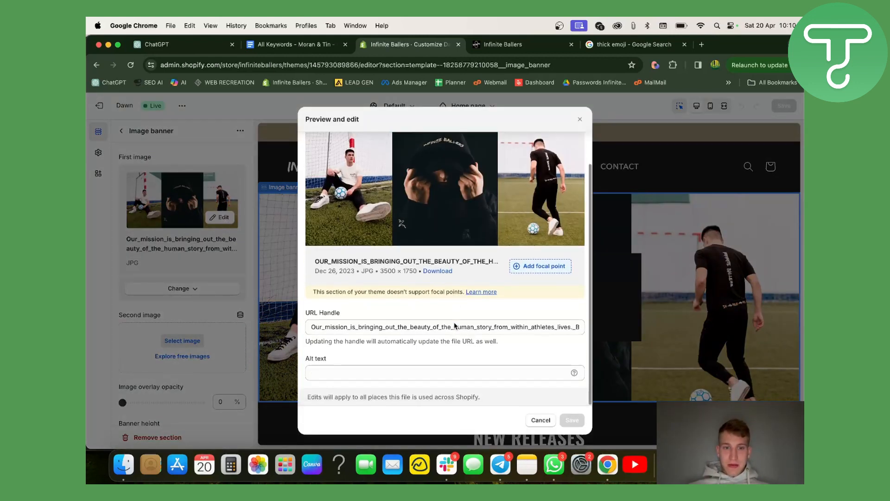
{"action": "left_click_drag", "start_coordinate": [314, 327], "coordinate": [570, 327]}
{"action": "left_click", "coordinate": [580, 119]}
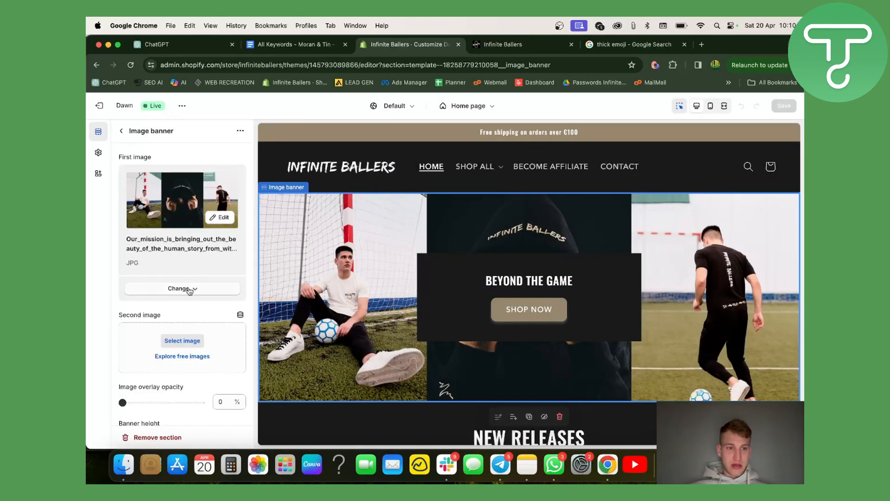
Replace the image banner's first image with the PNG file aaaaaaaaaaaa from the store library.
{"action": "left_click", "coordinate": [189, 289]}
{"action": "left_click", "coordinate": [187, 309]}
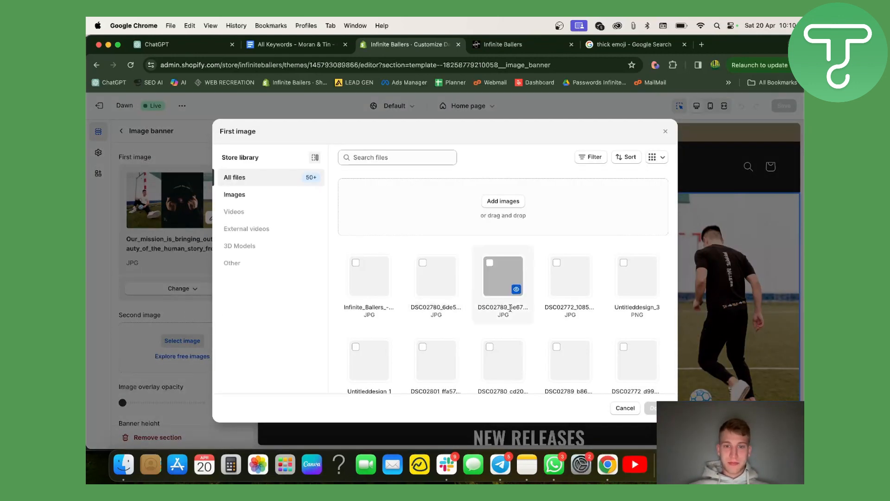
{"action": "scroll", "coordinate": [547, 306], "scroll_direction": "down", "scroll_amount": 2}
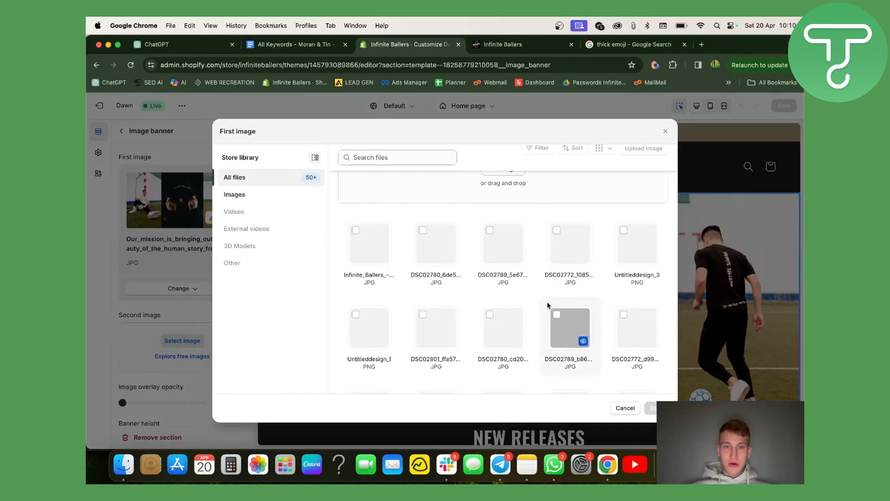
{"action": "scroll", "coordinate": [506, 304], "scroll_direction": "down", "scroll_amount": 3}
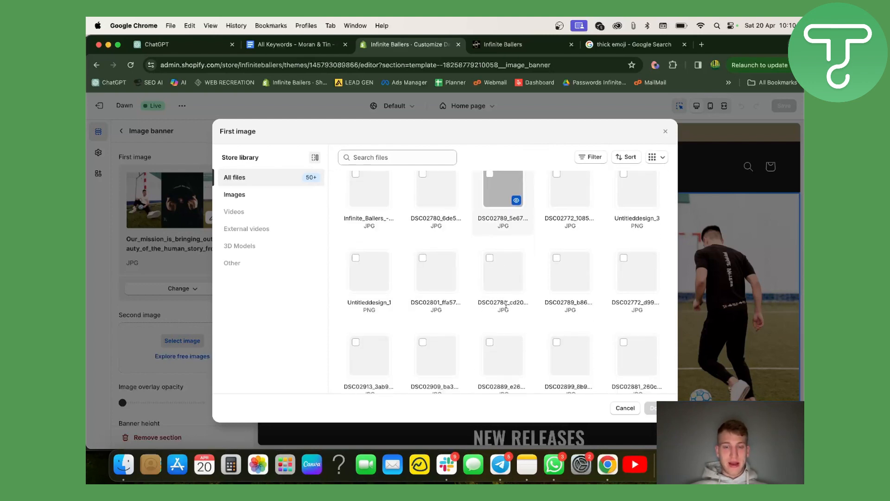
{"action": "scroll", "coordinate": [506, 305], "scroll_direction": "down", "scroll_amount": 2}
{"action": "scroll", "coordinate": [506, 302], "scroll_direction": "up", "scroll_amount": 5}
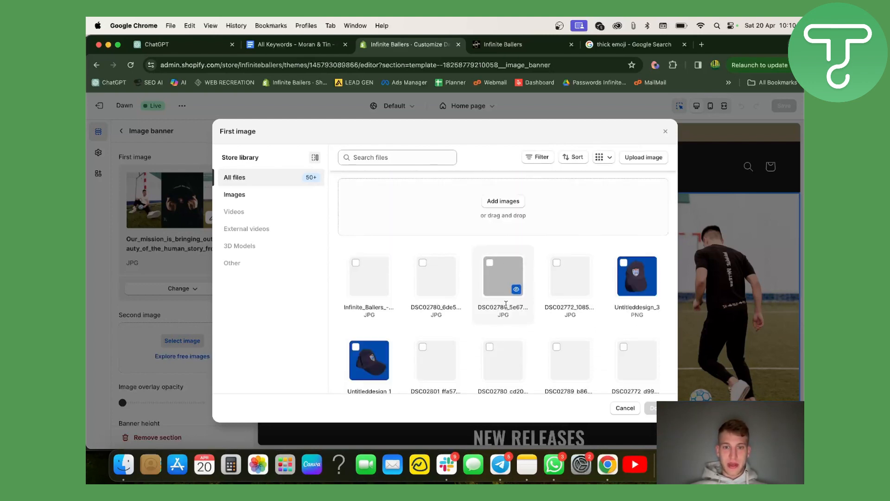
{"action": "scroll", "coordinate": [451, 278], "scroll_direction": "down", "scroll_amount": 5}
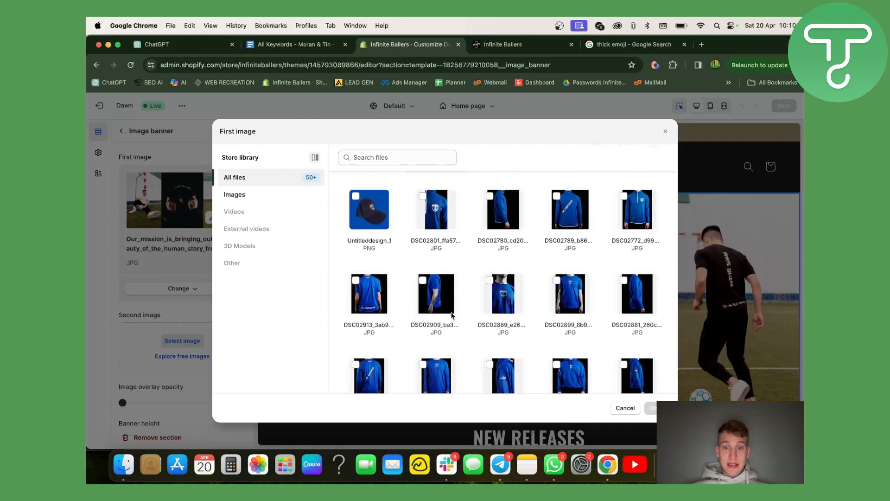
{"action": "scroll", "coordinate": [452, 316], "scroll_direction": "down", "scroll_amount": 3}
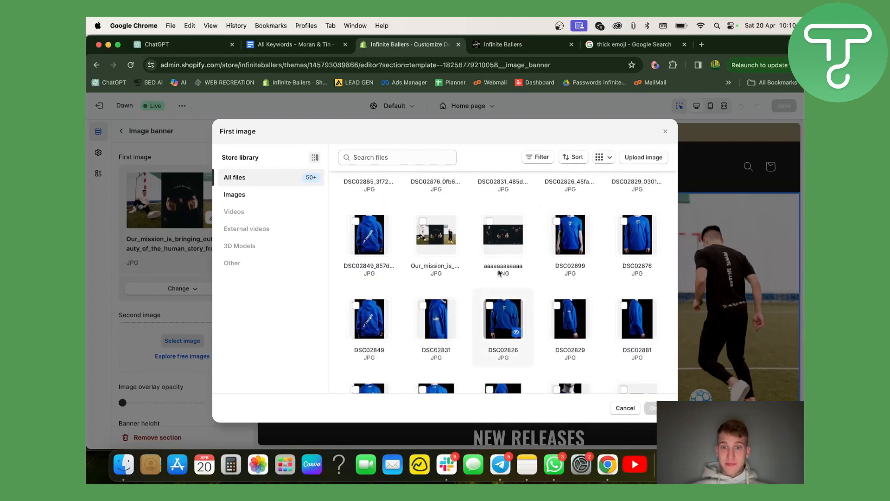
{"action": "left_click", "coordinate": [489, 221]}
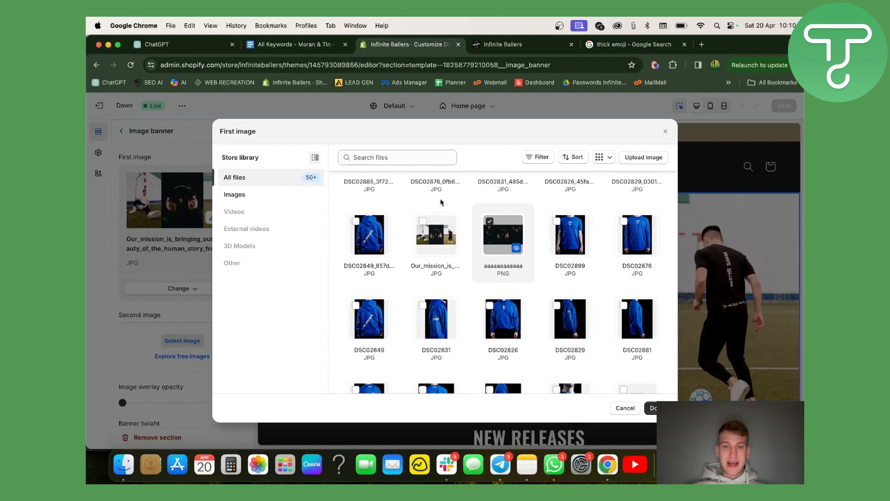
{"action": "left_click", "coordinate": [653, 408]}
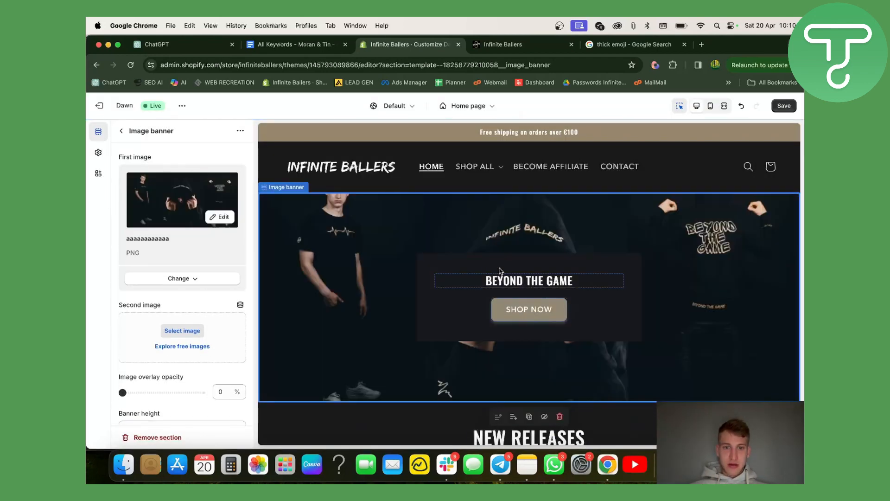
Examine the new banner image in the home page preview and look through the image banner's remaining settings.
{"action": "scroll", "coordinate": [510, 302], "scroll_direction": "down", "scroll_amount": 3}
{"action": "scroll", "coordinate": [527, 338], "scroll_direction": "up", "scroll_amount": 3}
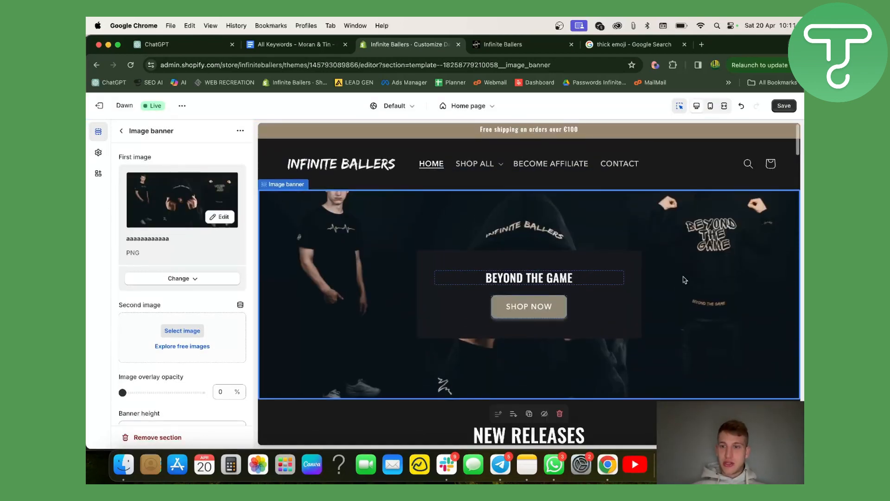
{"action": "scroll", "coordinate": [415, 257], "scroll_direction": "down", "scroll_amount": 3}
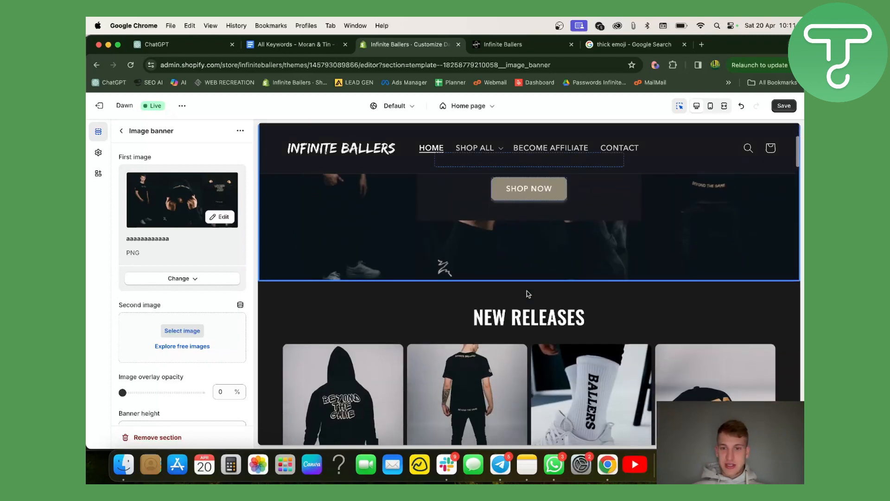
{"action": "scroll", "coordinate": [417, 255], "scroll_direction": "up", "scroll_amount": 3}
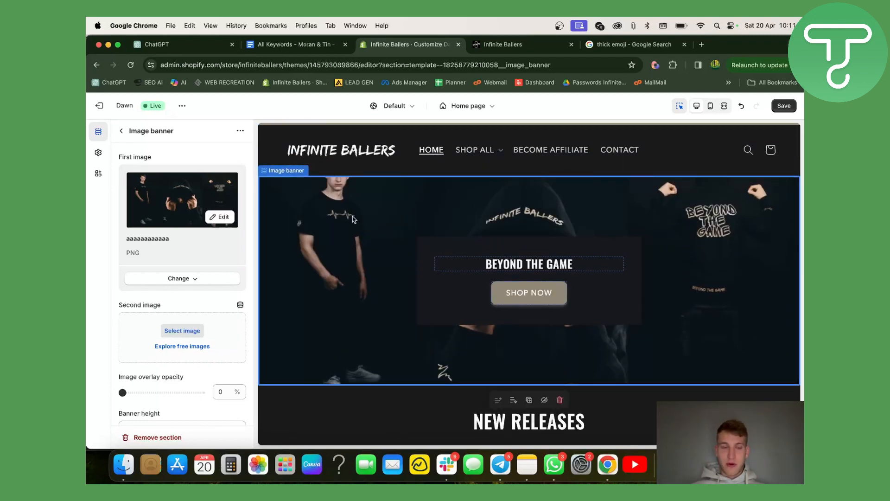
{"action": "scroll", "coordinate": [353, 219], "scroll_direction": "up", "scroll_amount": 1}
{"action": "scroll", "coordinate": [367, 232], "scroll_direction": "down", "scroll_amount": 3}
{"action": "scroll", "coordinate": [376, 272], "scroll_direction": "up", "scroll_amount": 3}
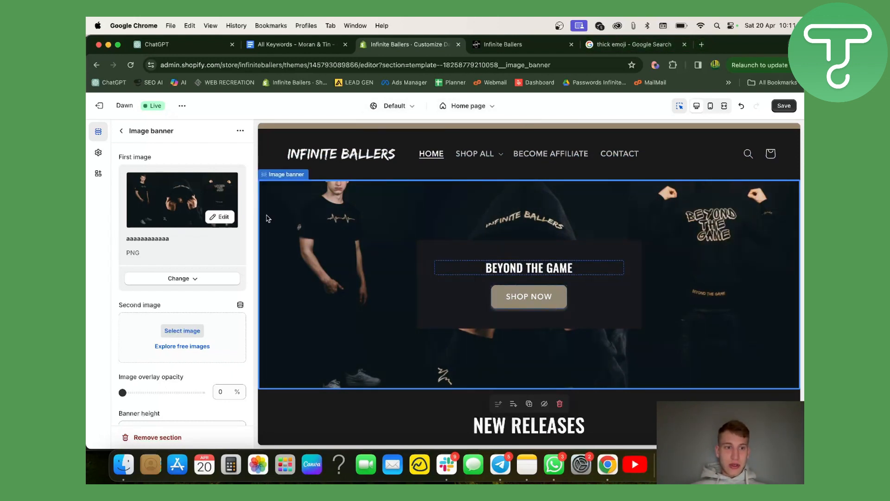
{"action": "scroll", "coordinate": [197, 289], "scroll_direction": "down", "scroll_amount": 5}
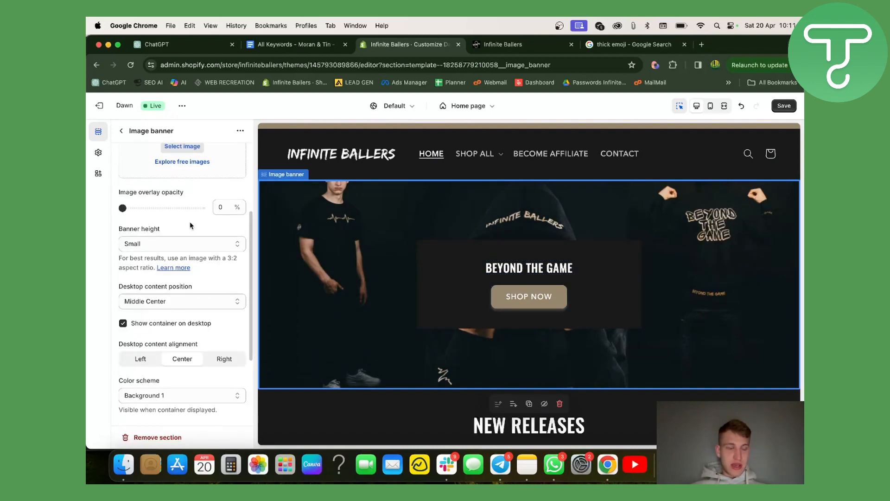
Open canva.com in a new browser tab and bring up the custom size form for a new design.
{"action": "left_click", "coordinate": [703, 45]}
{"action": "type", "text": "canva"}
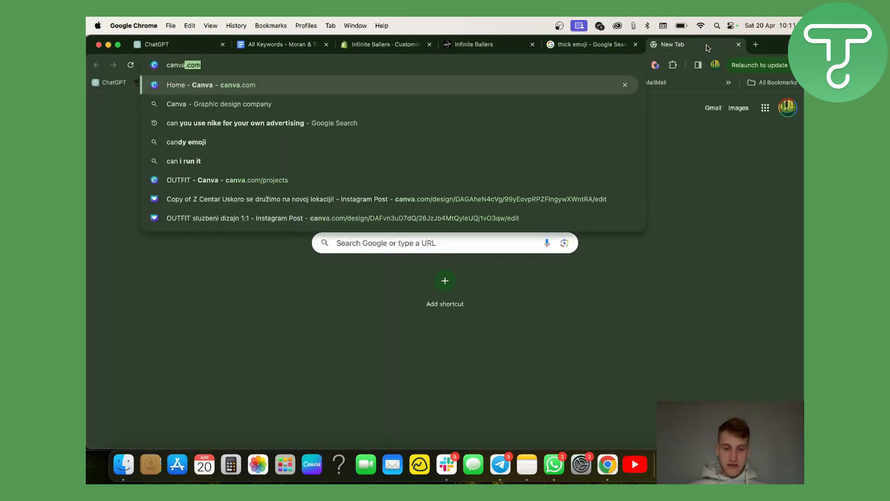
{"action": "type", "text": ".com"}
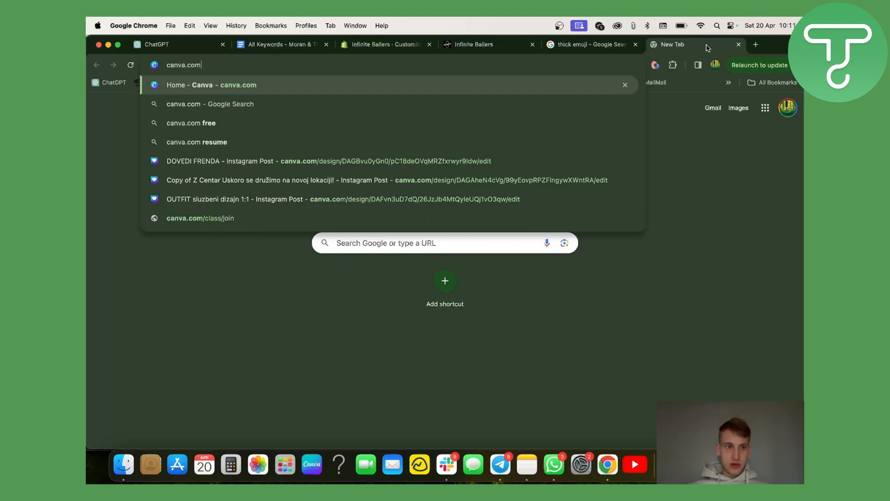
{"action": "key", "text": "Return"}
{"action": "left_click", "coordinate": [713, 116]}
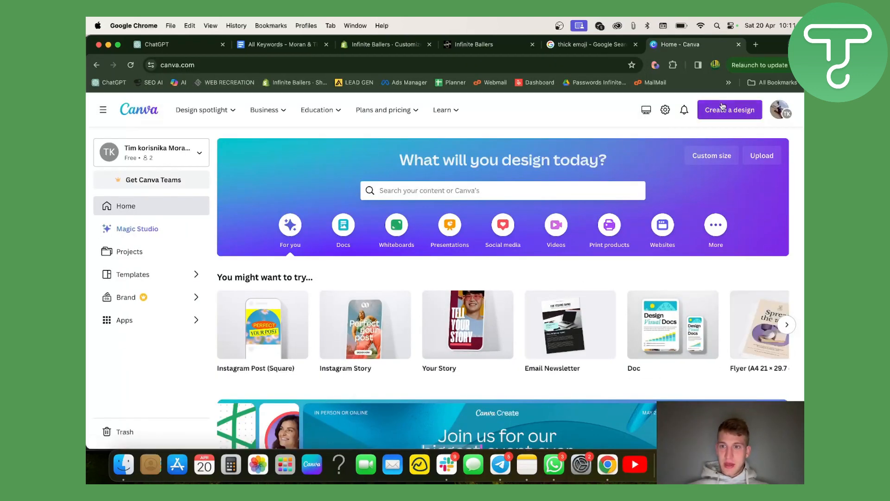
{"action": "left_click", "coordinate": [617, 393]}
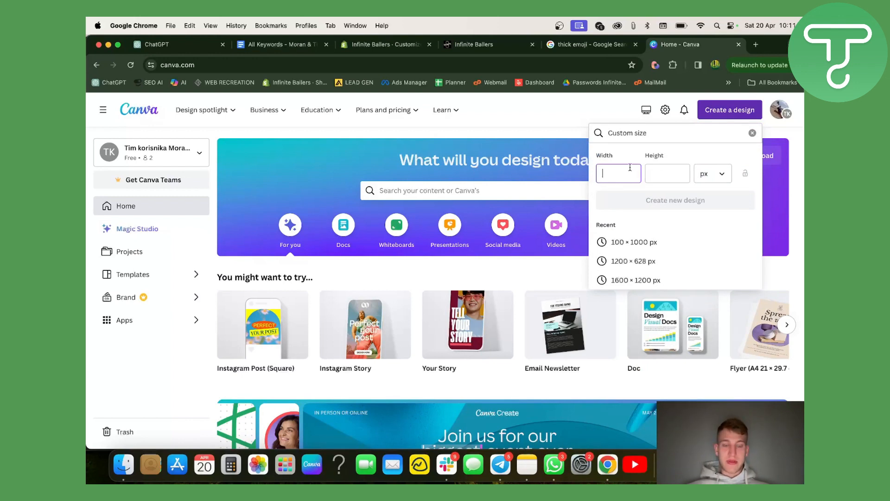
{"action": "left_click_drag", "start_coordinate": [655, 138], "coordinate": [635, 133]}
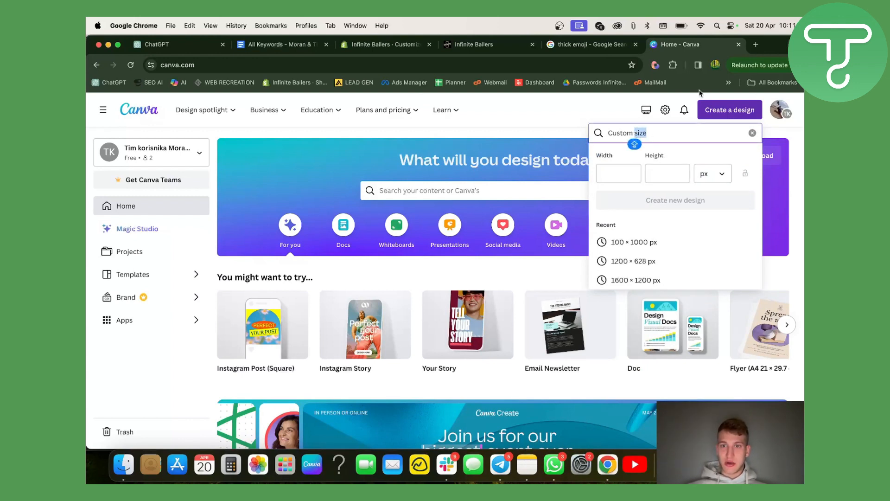
View the live Infinite Ballers store's banner, and return to the theme editor to compare the banner in its preview.
{"action": "left_click", "coordinate": [486, 49]}
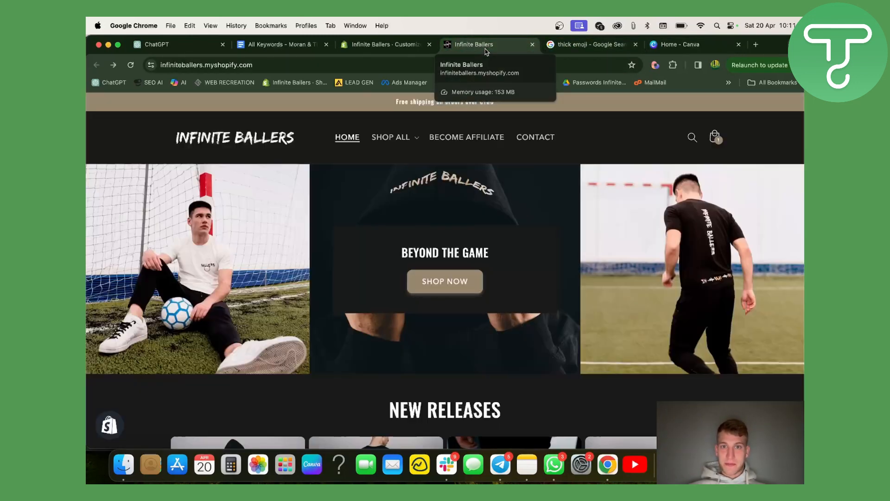
{"action": "left_click", "coordinate": [389, 43]}
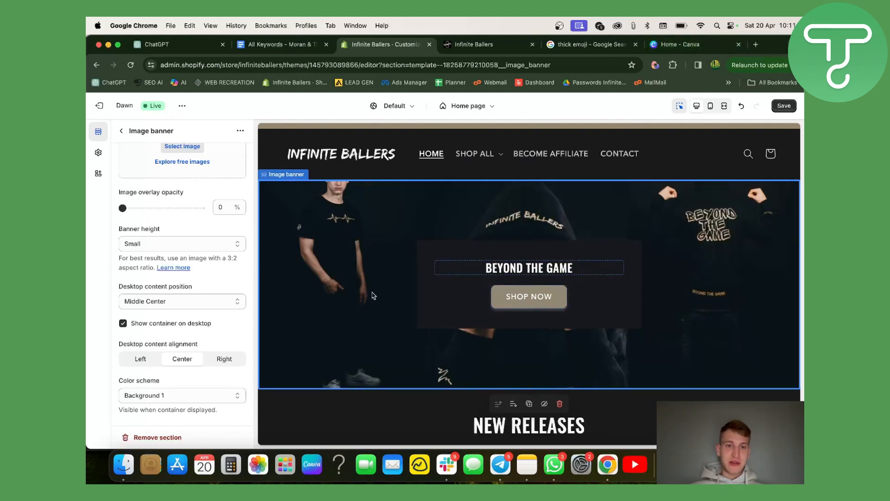
{"action": "scroll", "coordinate": [445, 306], "scroll_direction": "down", "scroll_amount": 2}
{"action": "scroll", "coordinate": [496, 261], "scroll_direction": "up", "scroll_amount": 1}
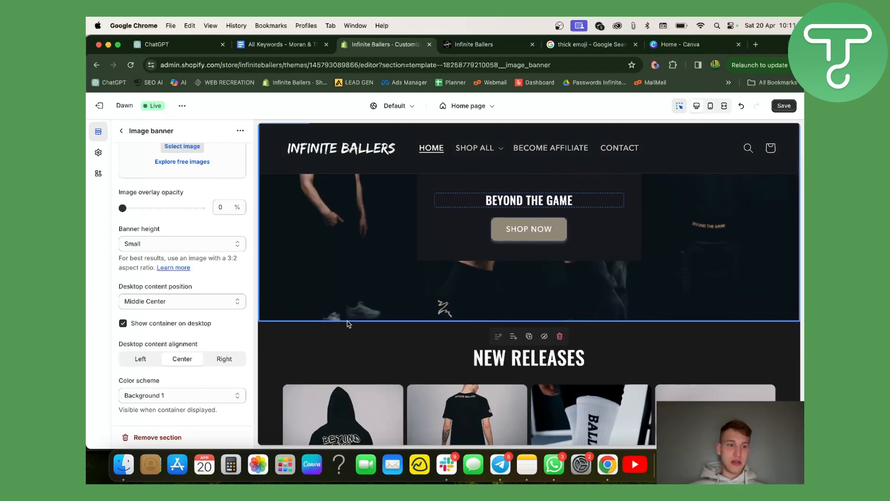
{"action": "scroll", "coordinate": [411, 282], "scroll_direction": "up", "scroll_amount": 1}
{"action": "scroll", "coordinate": [371, 270], "scroll_direction": "up", "scroll_amount": 1}
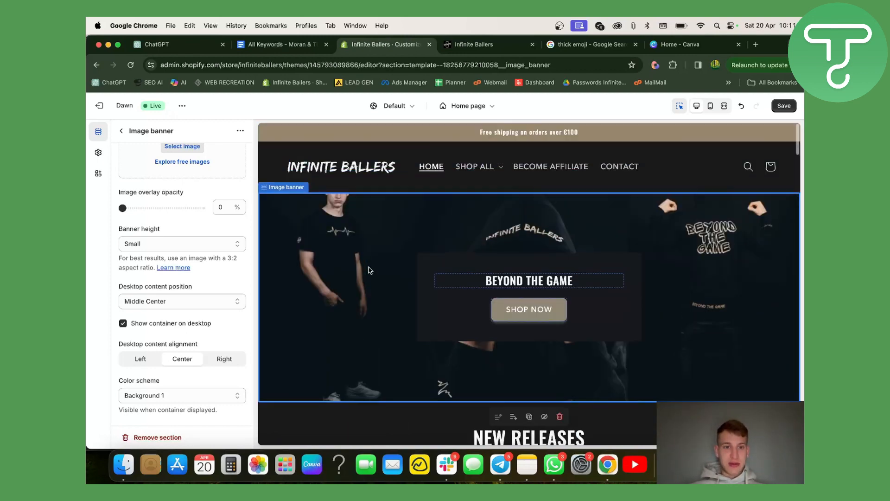
Inspect the image banner in the browser's developer tools and widen the area showing its styles.
{"action": "right_click", "coordinate": [361, 270]}
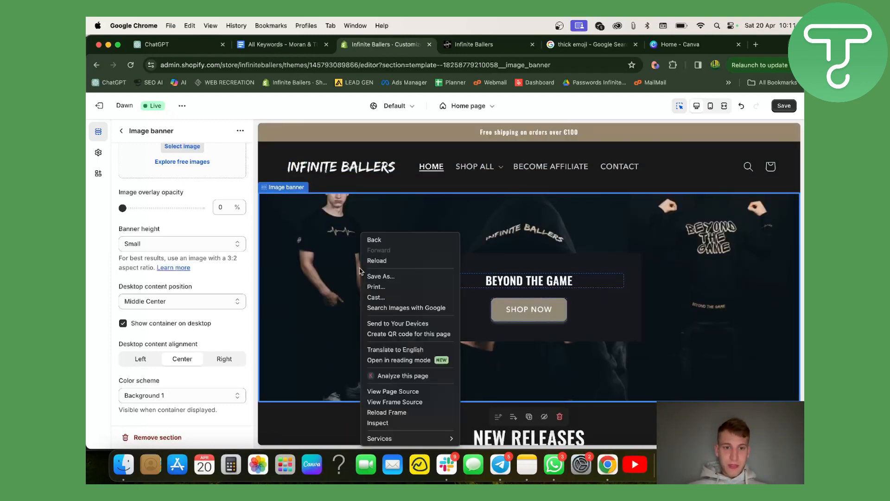
{"action": "left_click", "coordinate": [304, 230]}
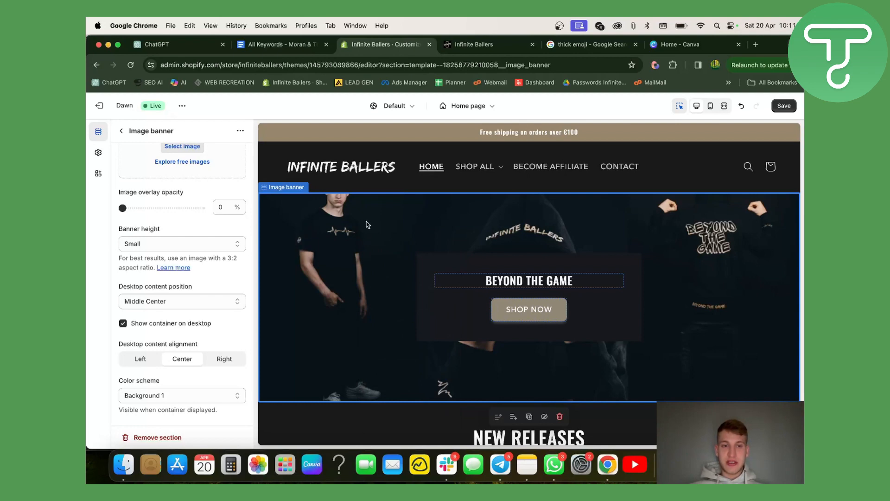
{"action": "right_click", "coordinate": [323, 227]}
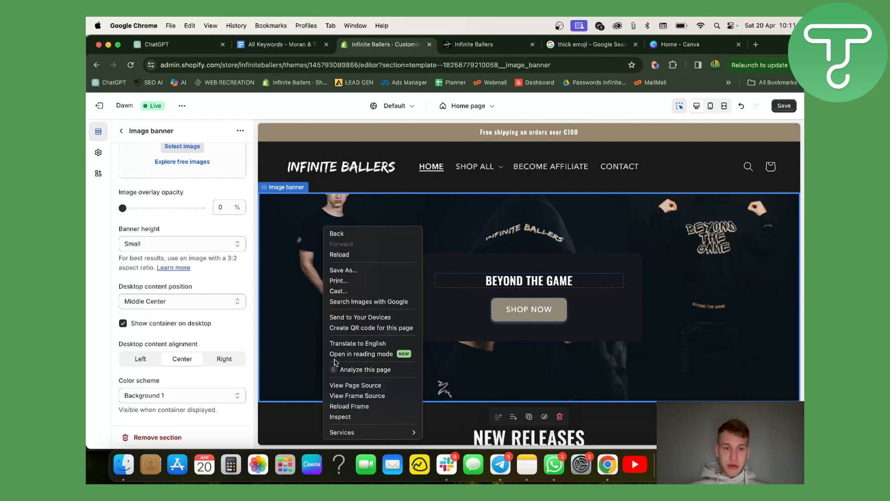
{"action": "left_click", "coordinate": [367, 416]}
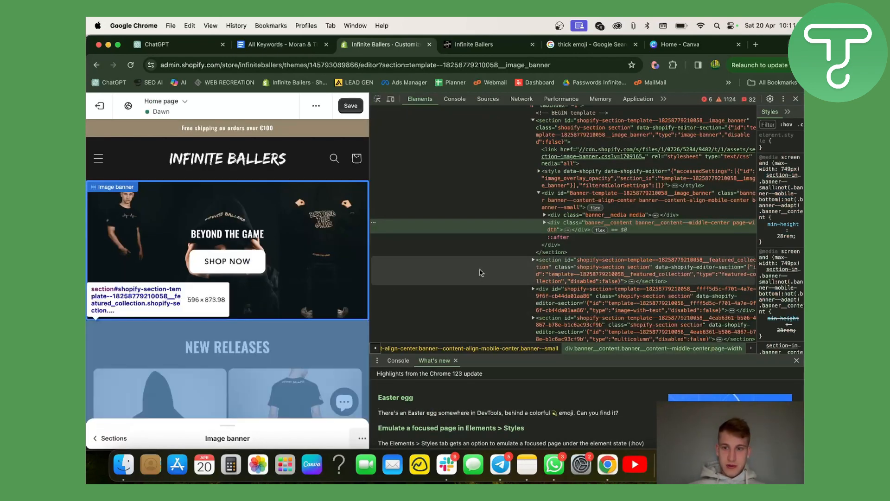
{"action": "left_click_drag", "start_coordinate": [757, 227], "coordinate": [541, 227]}
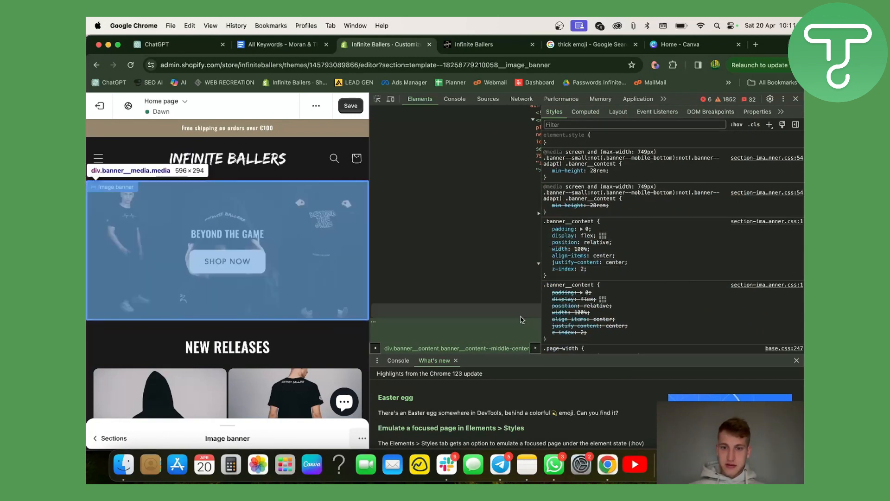
Look through the CSS rules of the banner content, and close the developer tools.
{"action": "scroll", "coordinate": [634, 270], "scroll_direction": "down", "scroll_amount": 1}
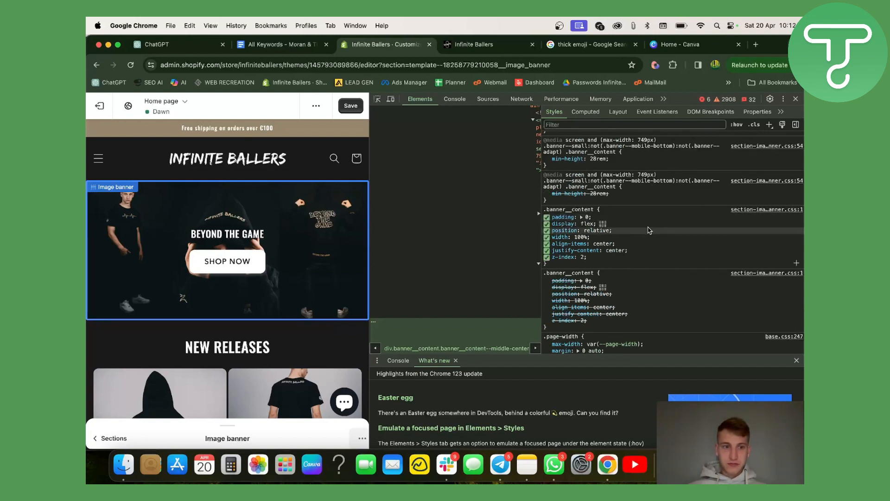
{"action": "scroll", "coordinate": [649, 230], "scroll_direction": "down", "scroll_amount": 2}
{"action": "scroll", "coordinate": [603, 277], "scroll_direction": "down", "scroll_amount": 5}
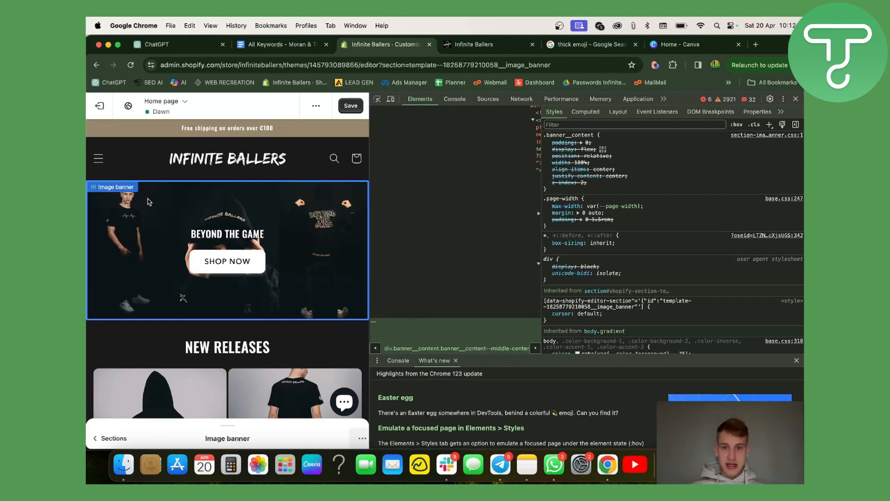
{"action": "scroll", "coordinate": [654, 239], "scroll_direction": "down", "scroll_amount": 10}
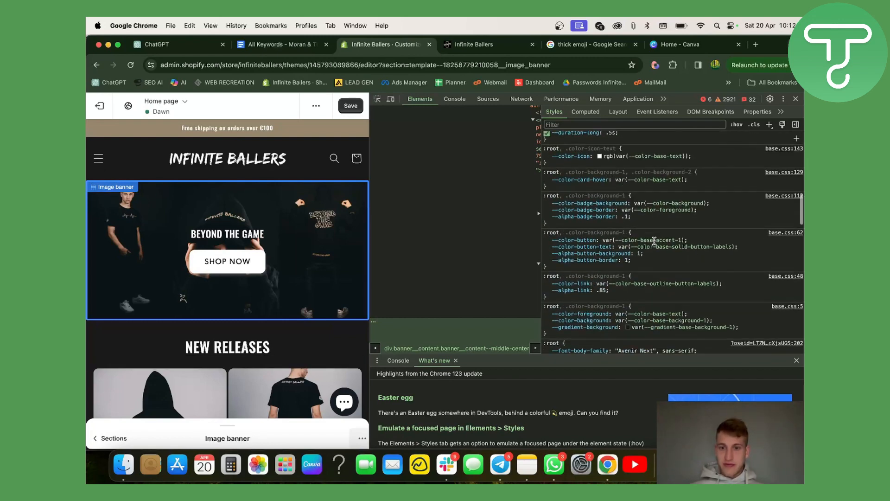
{"action": "scroll", "coordinate": [654, 240], "scroll_direction": "up", "scroll_amount": 15}
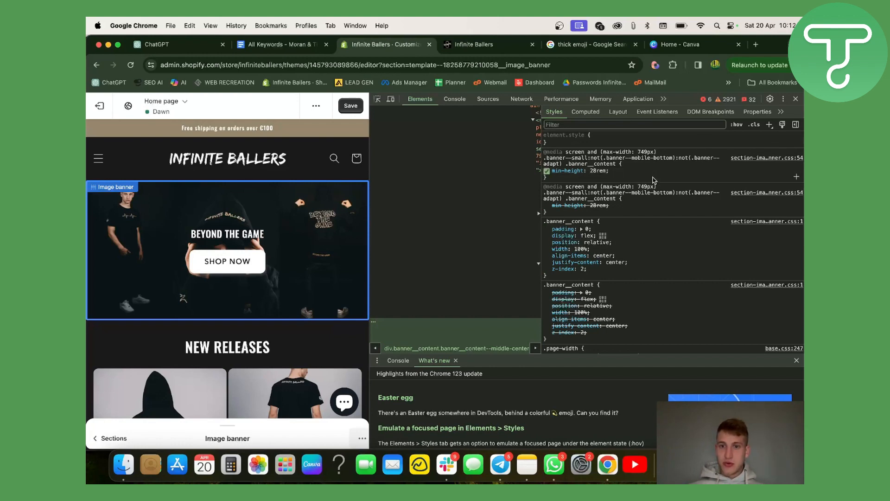
{"action": "left_click", "coordinate": [796, 99]}
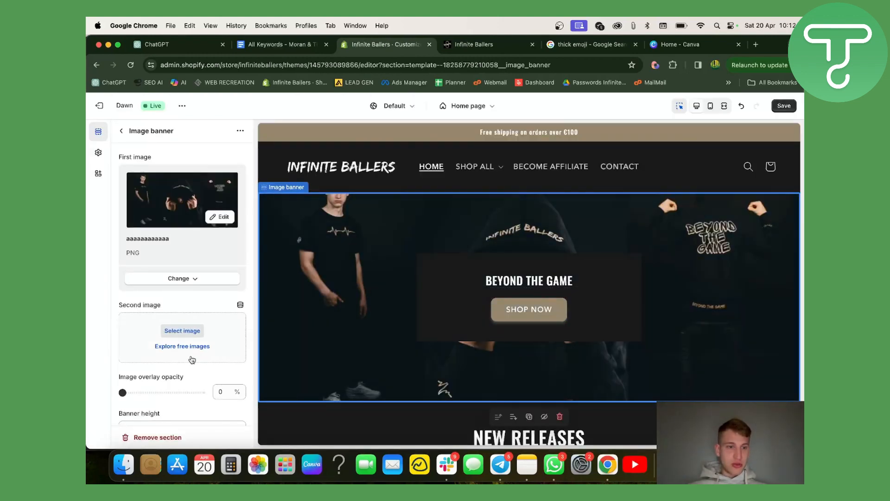
Look through the image banner's settings, from the images and banner height to the mobile layout.
{"action": "scroll", "coordinate": [228, 316], "scroll_direction": "down", "scroll_amount": 2}
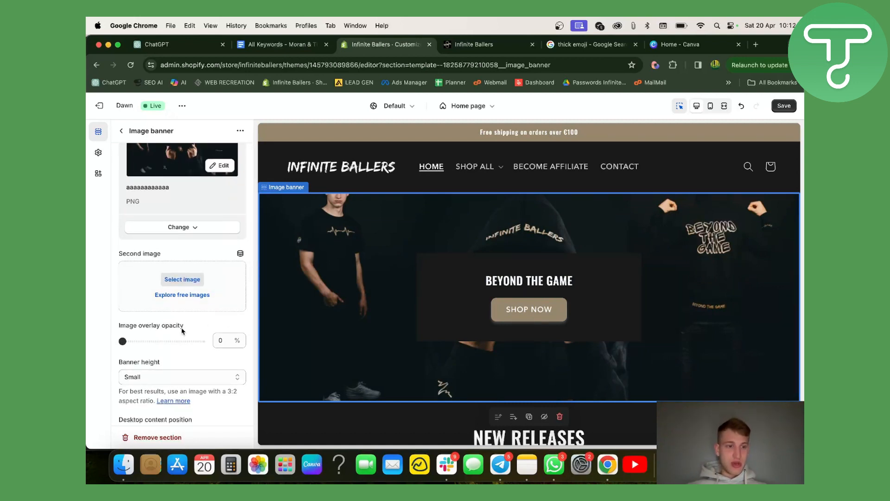
{"action": "scroll", "coordinate": [231, 301], "scroll_direction": "down", "scroll_amount": 5}
{"action": "scroll", "coordinate": [235, 284], "scroll_direction": "down", "scroll_amount": 4}
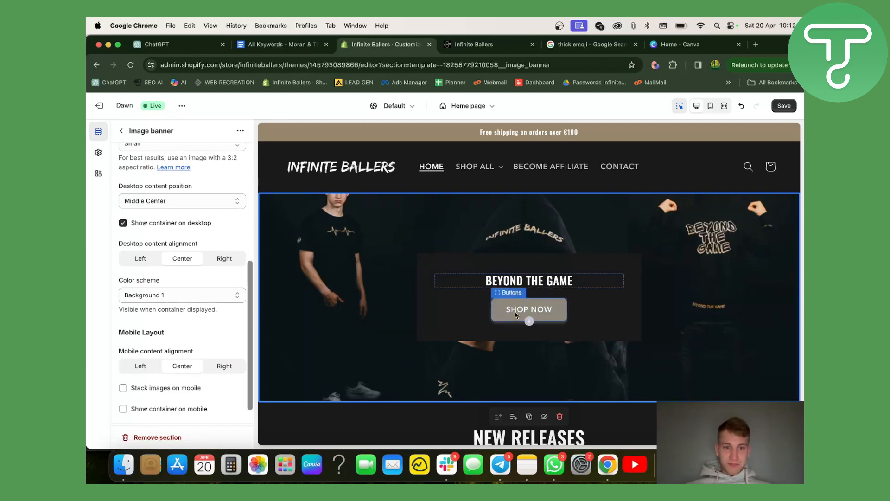
{"action": "scroll", "coordinate": [168, 231], "scroll_direction": "up", "scroll_amount": 11}
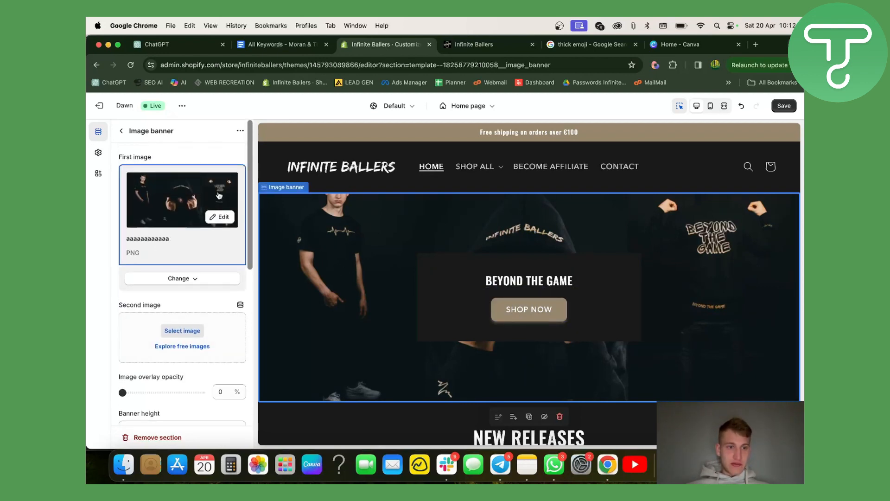
{"action": "scroll", "coordinate": [440, 333], "scroll_direction": "down", "scroll_amount": 3}
{"action": "scroll", "coordinate": [539, 252], "scroll_direction": "up", "scroll_amount": 2}
{"action": "scroll", "coordinate": [539, 252], "scroll_direction": "up", "scroll_amount": 1}
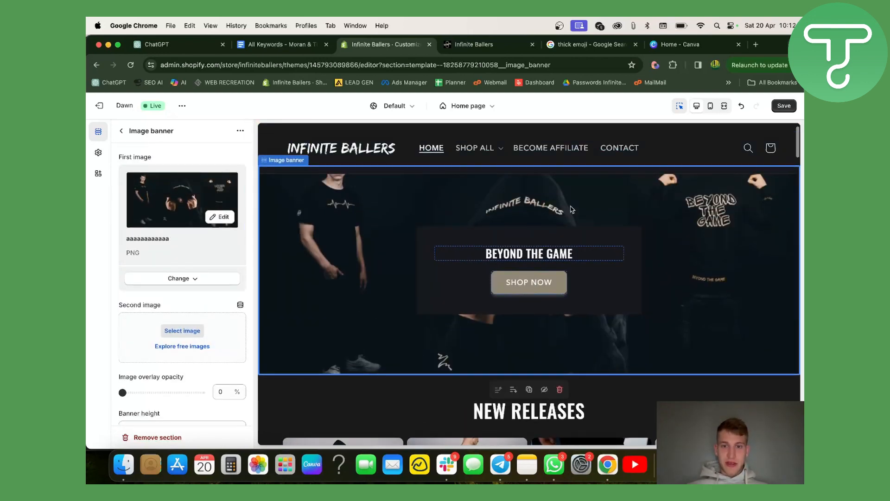
Remove the heading block from the image banner, and undo the removal.
{"action": "left_click", "coordinate": [453, 250]}
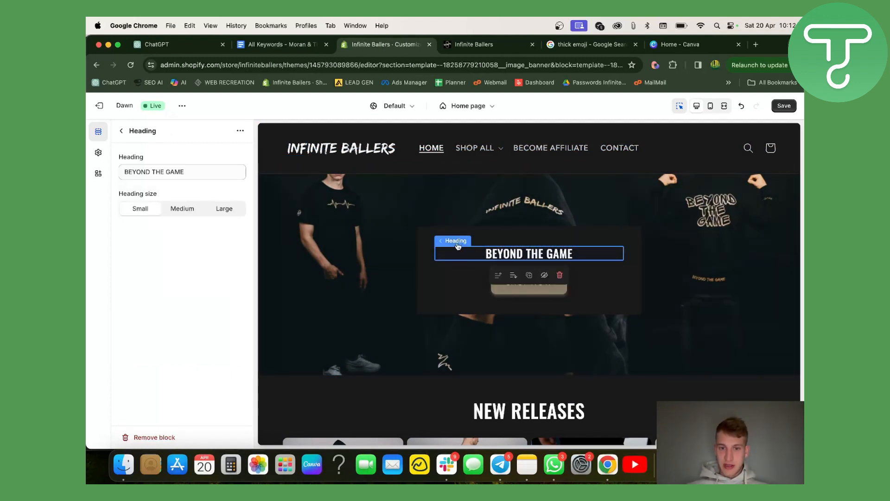
{"action": "left_click", "coordinate": [560, 275]}
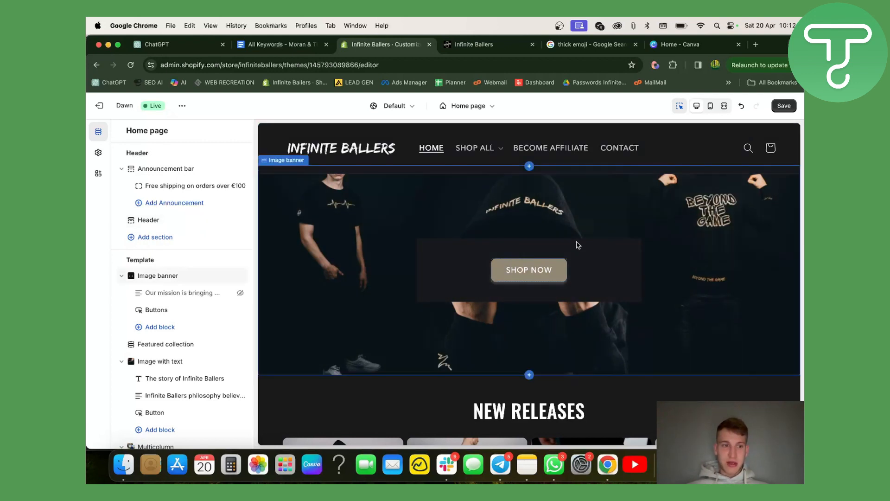
{"action": "left_click", "coordinate": [741, 107]}
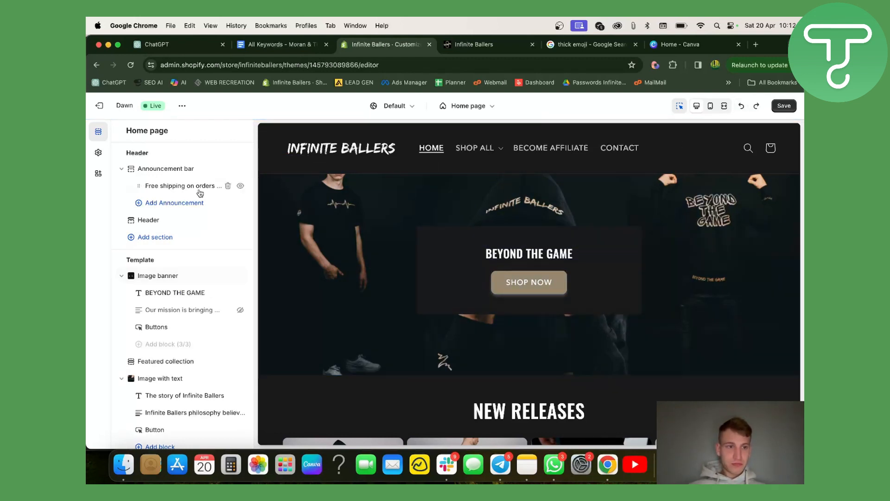
Set the first button label of the image banner's button block to "VISIT SHOP".
{"action": "left_click", "coordinate": [517, 281]}
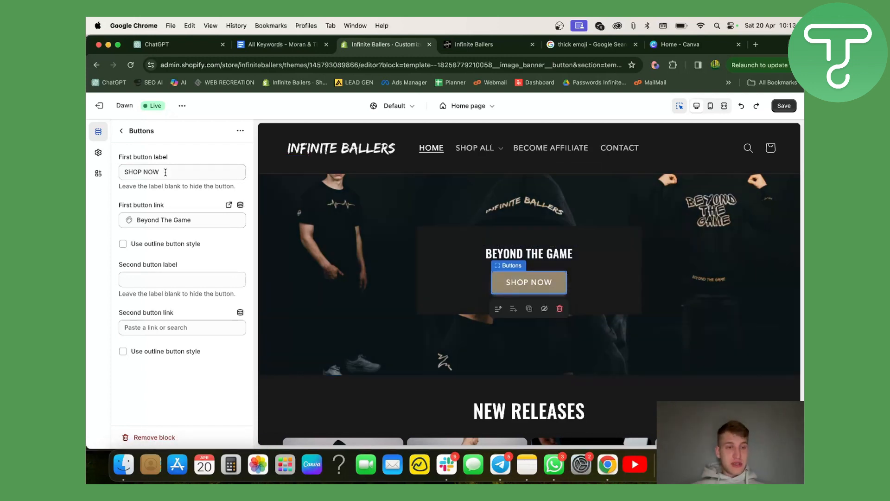
{"action": "left_click_drag", "start_coordinate": [165, 172], "coordinate": [99, 176]}
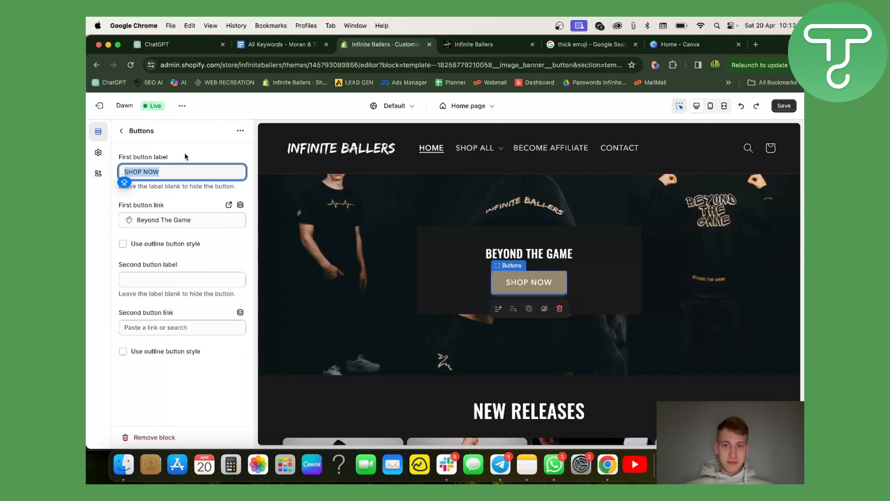
{"action": "type", "text": "VISIT "}
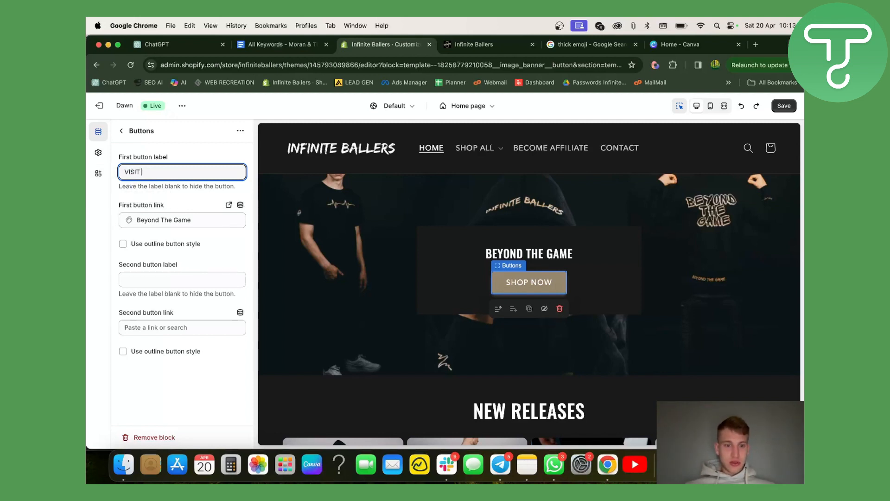
{"action": "type", "text": "SHOP"}
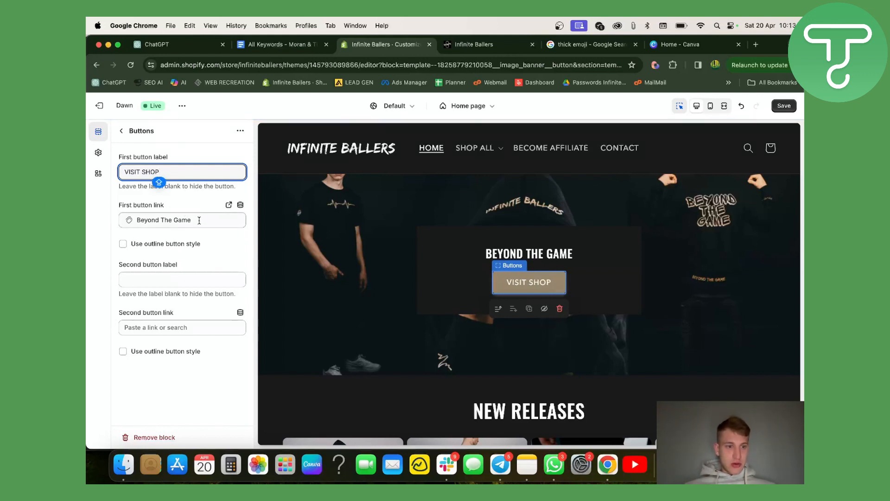
Clear the banner button's current link and link the first button to All collections instead.
{"action": "left_click", "coordinate": [200, 220]}
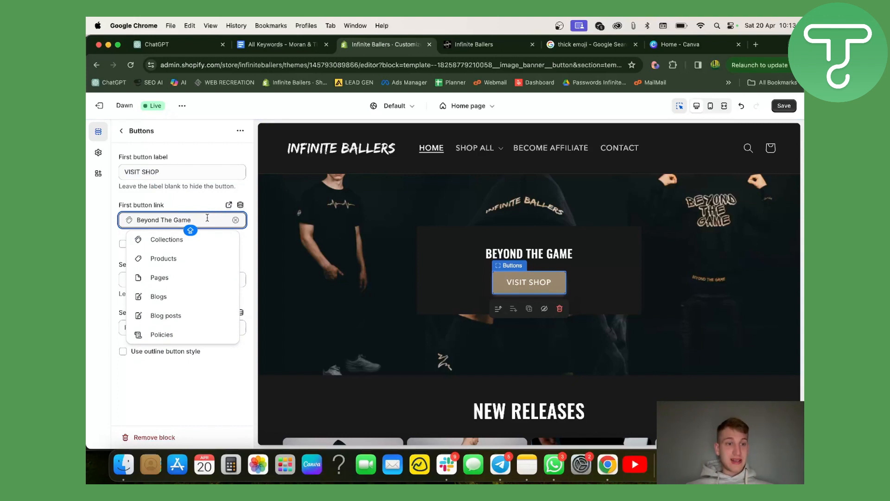
{"action": "left_click_drag", "start_coordinate": [207, 218], "coordinate": [132, 217]}
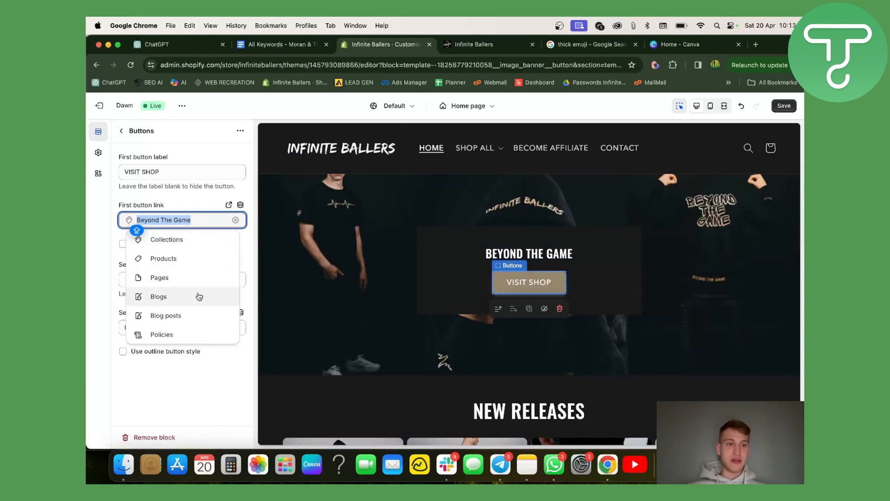
{"action": "left_click", "coordinate": [236, 220]}
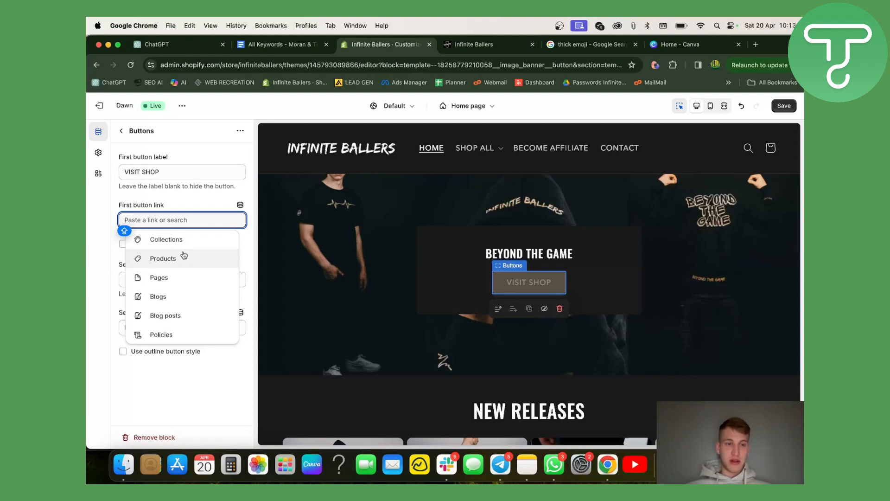
{"action": "left_click", "coordinate": [193, 281]}
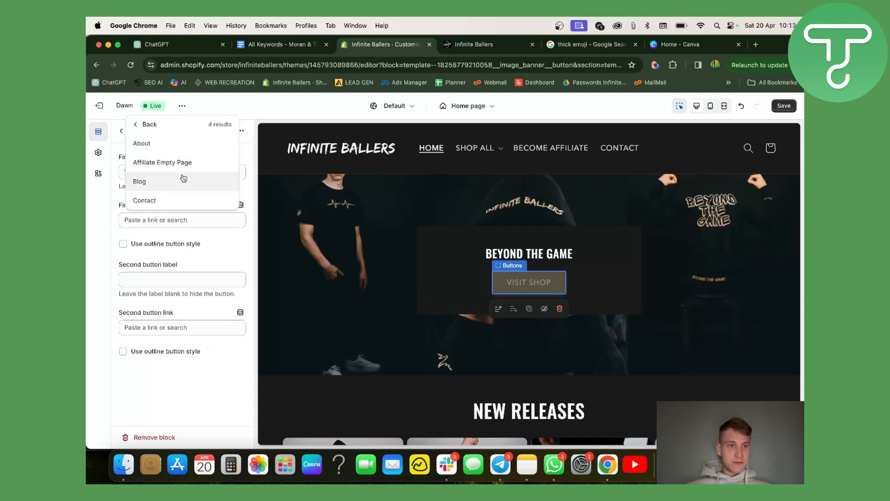
{"action": "left_click", "coordinate": [135, 126]}
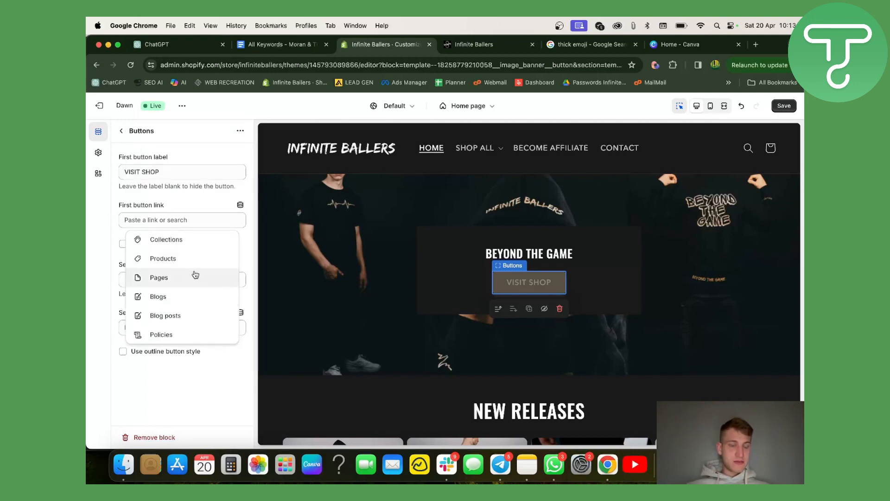
{"action": "left_click", "coordinate": [212, 246]}
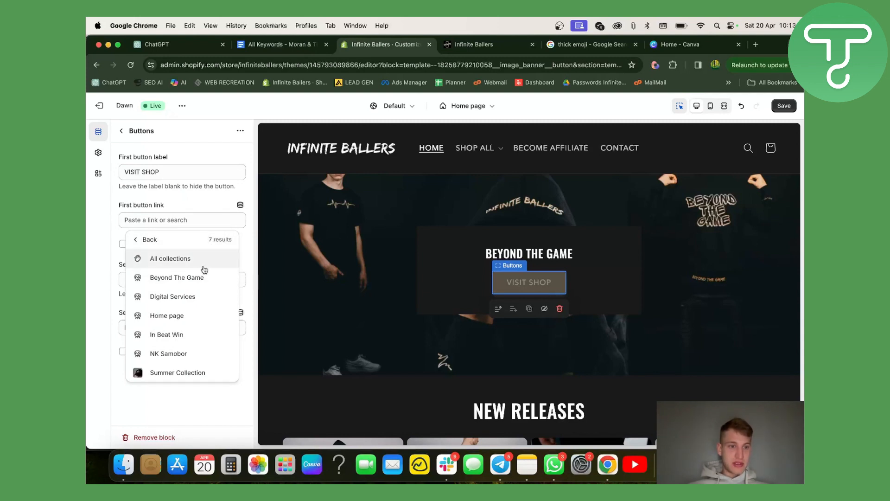
{"action": "left_click", "coordinate": [204, 260]}
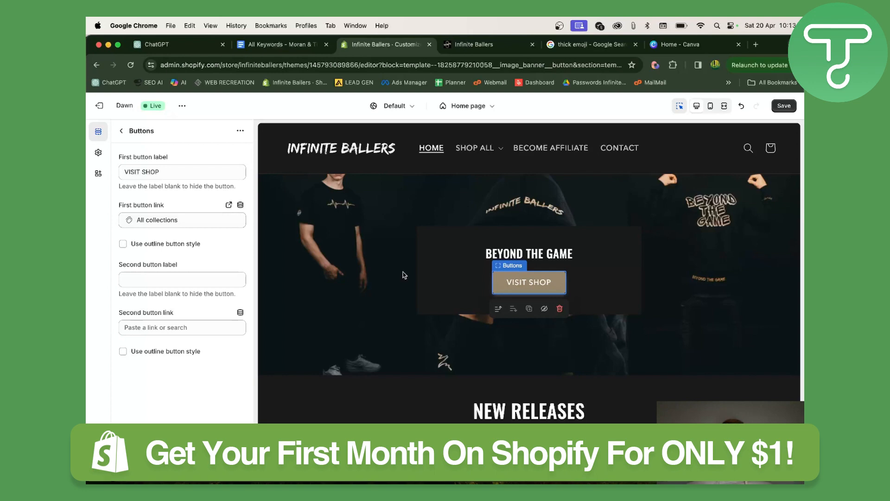
Open the Contact page on the live Infinite Ballers store and examine its web address.
{"action": "left_click", "coordinate": [495, 43]}
{"action": "left_click", "coordinate": [318, 63]}
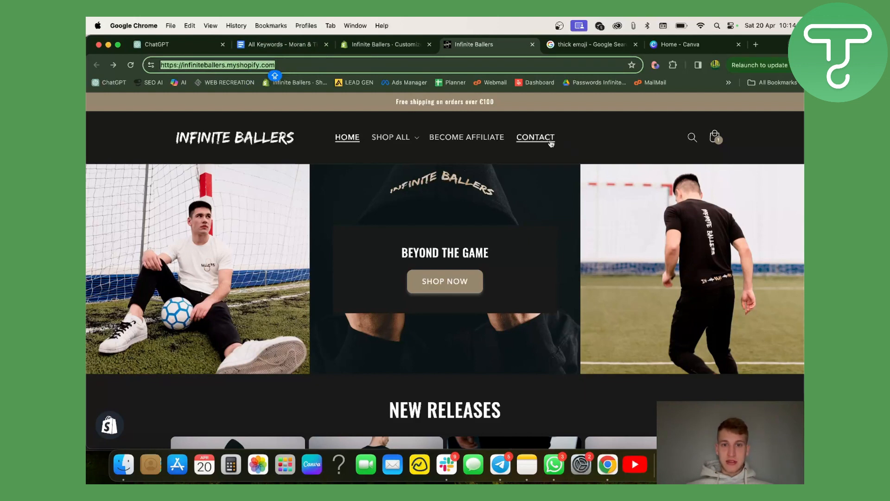
{"action": "left_click", "coordinate": [533, 138]}
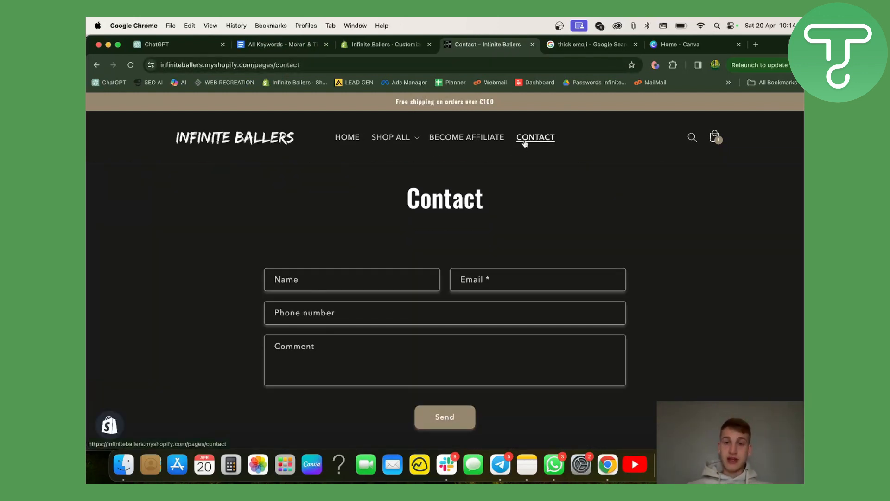
{"action": "left_click", "coordinate": [388, 62]}
{"action": "left_click", "coordinate": [371, 66]}
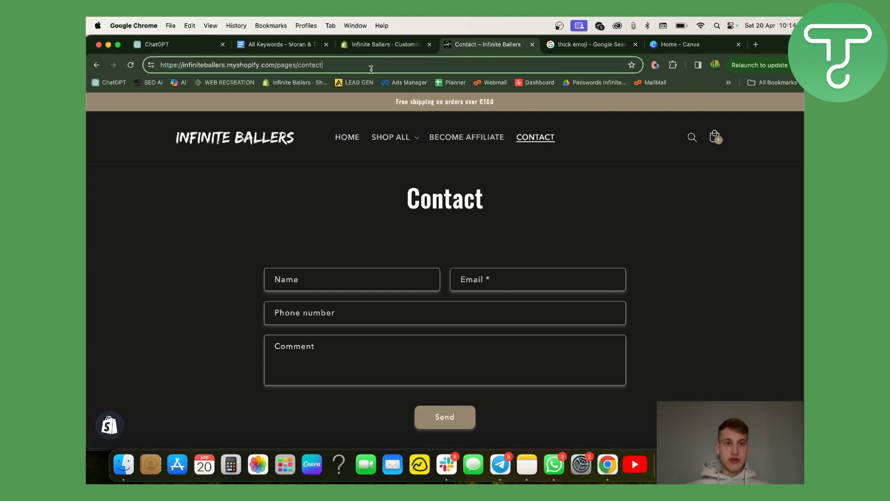
{"action": "double_click", "coordinate": [274, 68]}
{"action": "left_click", "coordinate": [332, 68]}
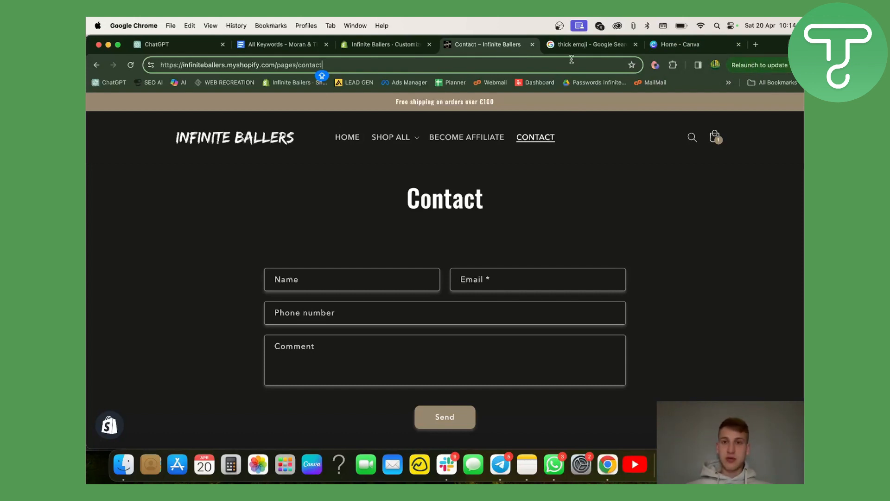
Open instagram.com in a new browser tab.
{"action": "left_click", "coordinate": [755, 45]}
{"action": "type", "text": "ins"}
{"action": "key", "text": "Return"}
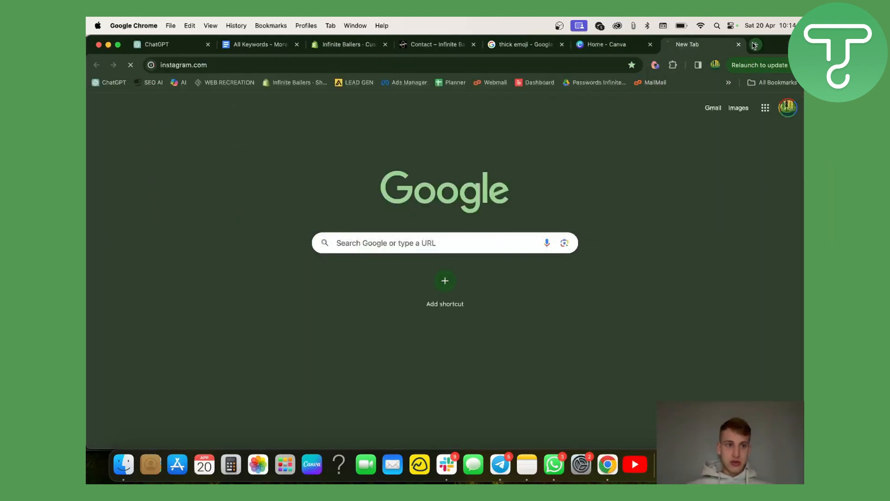
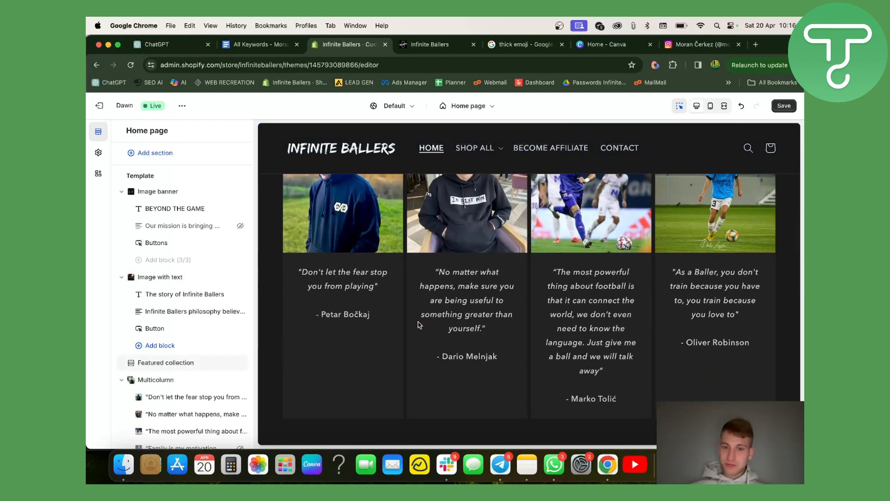
Check the quotes columns and the video section in the home page preview, and save the theme changes.
{"action": "scroll", "coordinate": [420, 323], "scroll_direction": "down", "scroll_amount": 5}
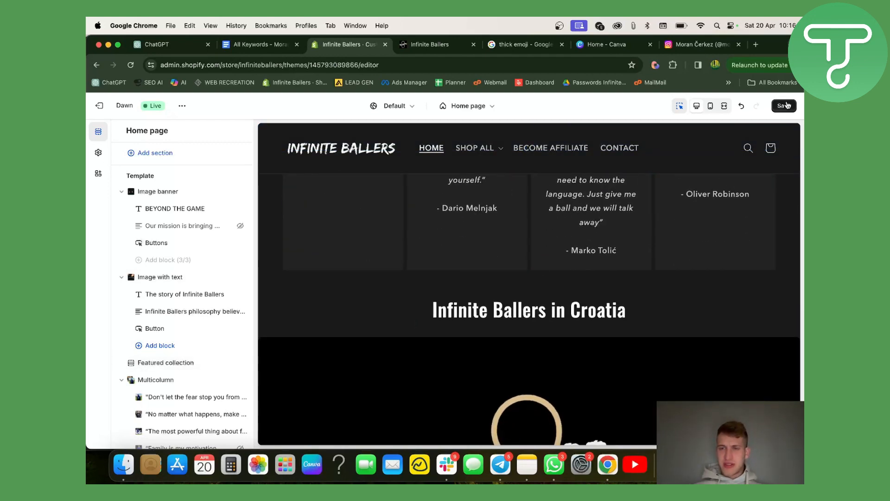
{"action": "left_click", "coordinate": [785, 106]}
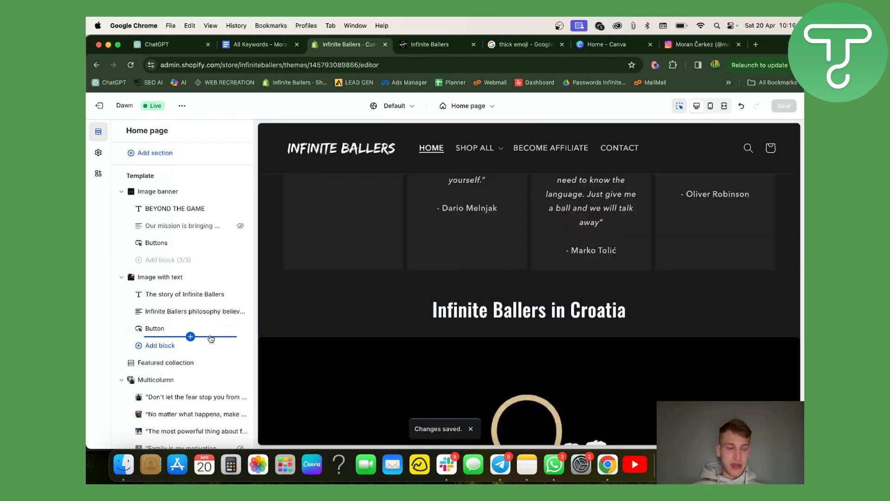
Look through the home page's template sections down to the footer and compare them with the preview.
{"action": "scroll", "coordinate": [210, 338], "scroll_direction": "down", "scroll_amount": 5}
{"action": "scroll", "coordinate": [229, 316], "scroll_direction": "down", "scroll_amount": 4}
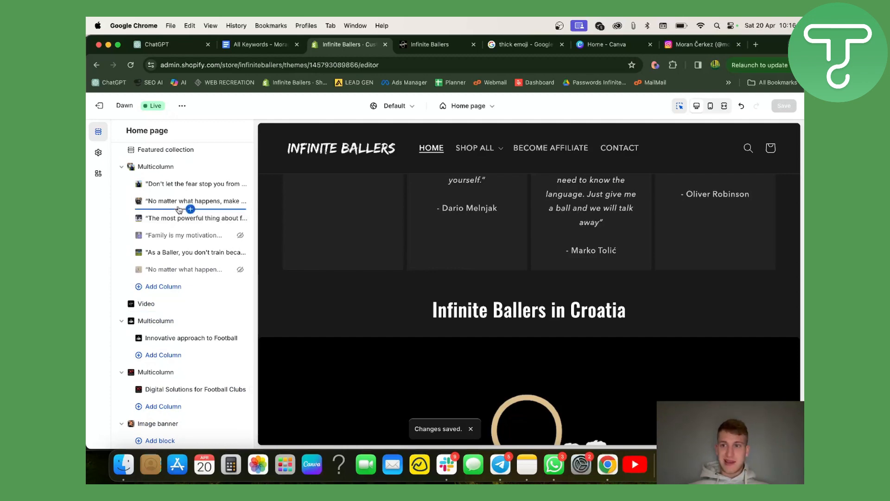
{"action": "scroll", "coordinate": [208, 285], "scroll_direction": "down", "scroll_amount": 3}
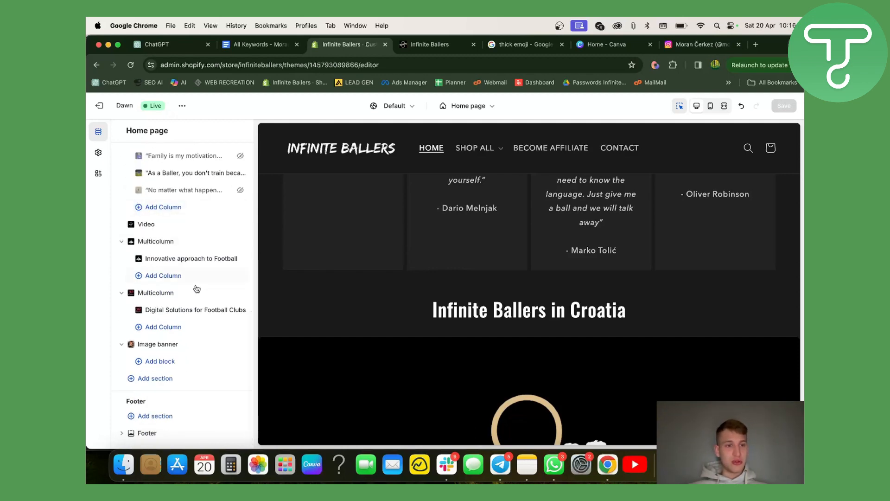
{"action": "scroll", "coordinate": [196, 292], "scroll_direction": "down", "scroll_amount": 1}
{"action": "mouse_move", "coordinate": [196, 293]}
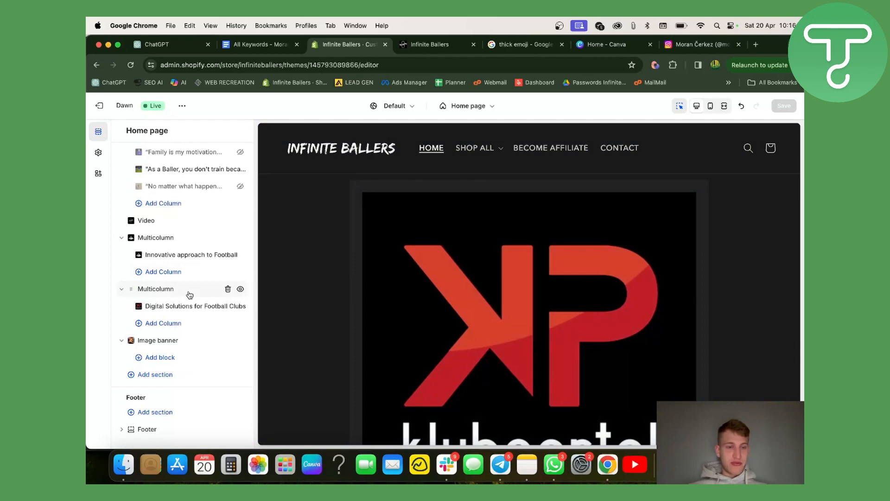
{"action": "scroll", "coordinate": [563, 284], "scroll_direction": "up", "scroll_amount": 10}
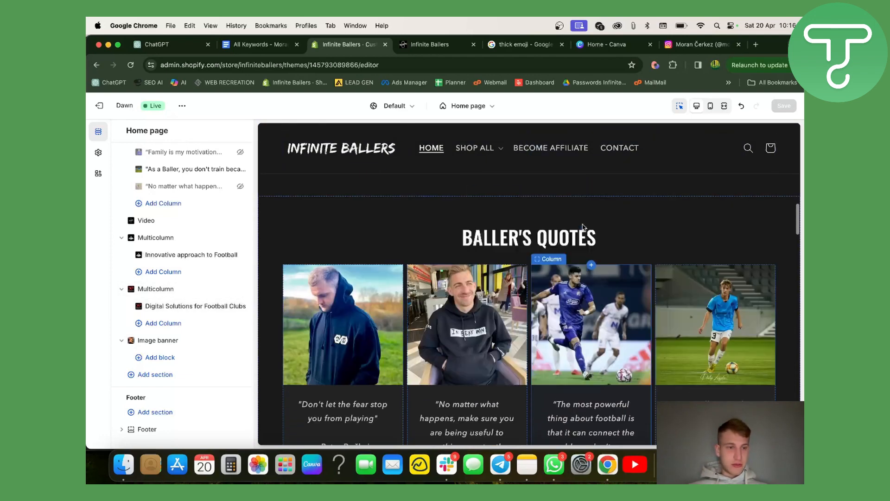
{"action": "mouse_move", "coordinate": [242, 293]}
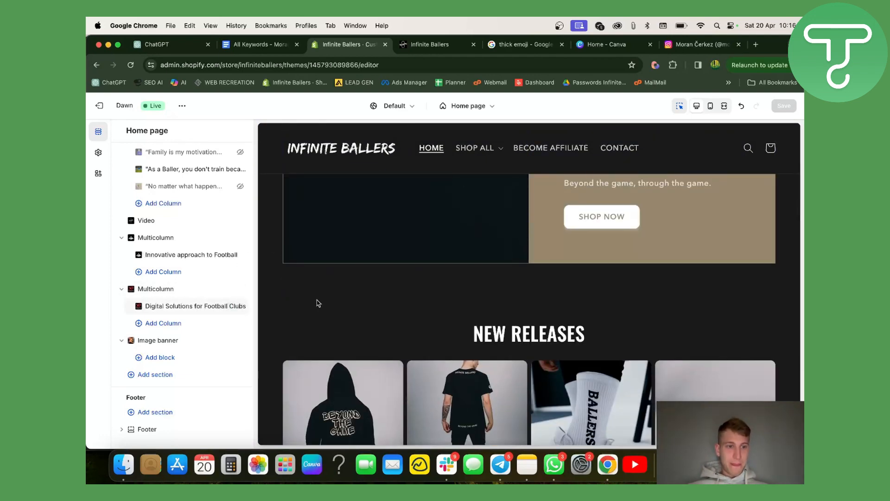
Open the settings of the New Releases featured collection and look through its heading, collection and product count options.
{"action": "scroll", "coordinate": [477, 288], "scroll_direction": "down", "scroll_amount": 6}
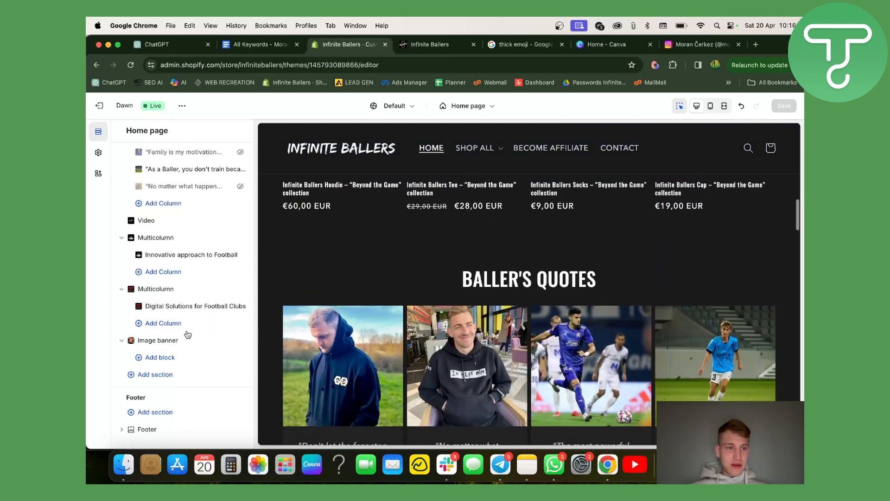
{"action": "scroll", "coordinate": [371, 256], "scroll_direction": "up", "scroll_amount": 3}
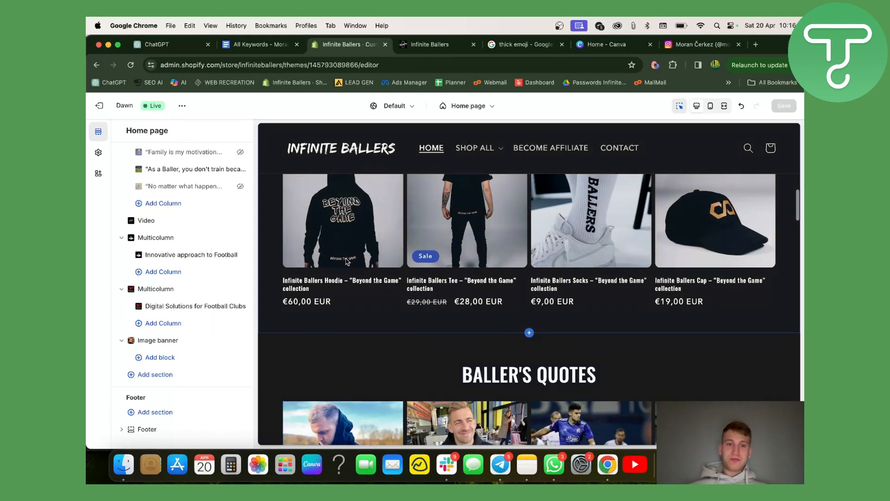
{"action": "left_click", "coordinate": [472, 261]}
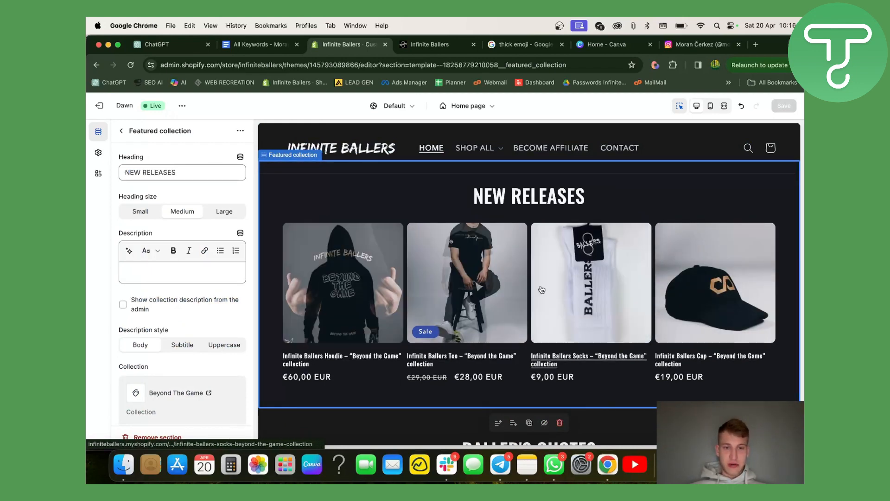
{"action": "scroll", "coordinate": [178, 285], "scroll_direction": "down", "scroll_amount": 3}
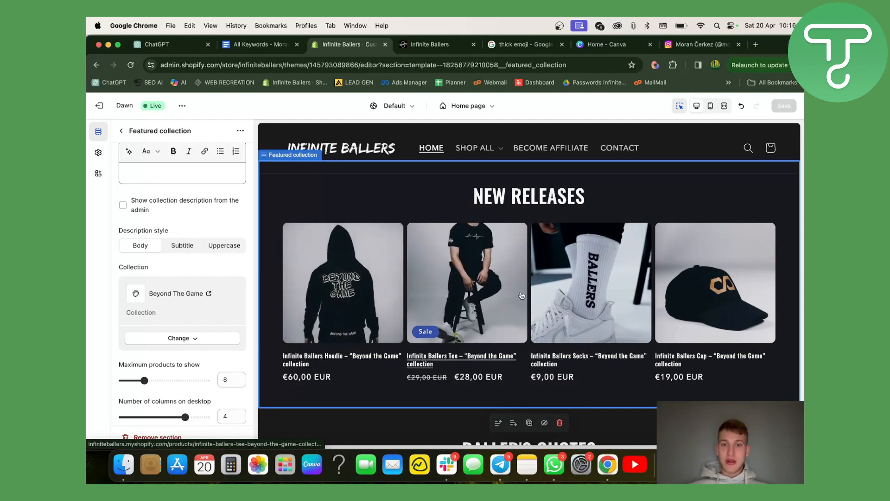
Try out the In Beat Win collection and then the NK Samobor collection in the New Releases section.
{"action": "left_click", "coordinate": [186, 342]}
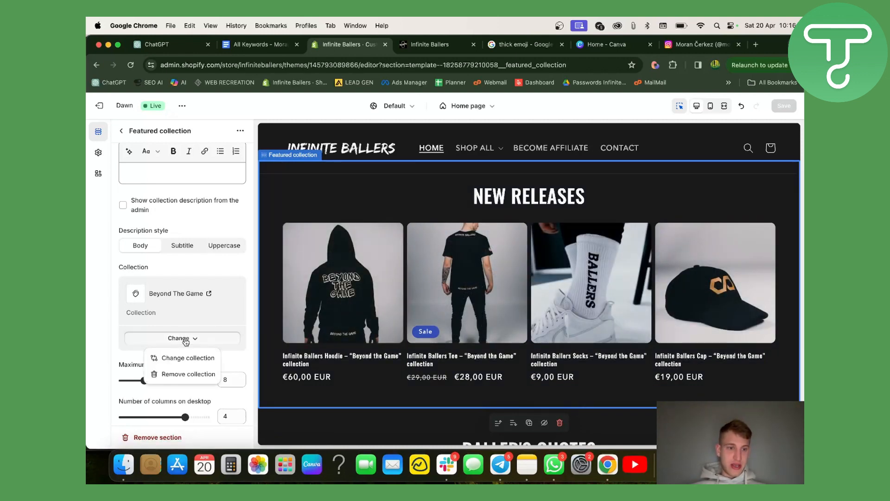
{"action": "left_click", "coordinate": [199, 358]}
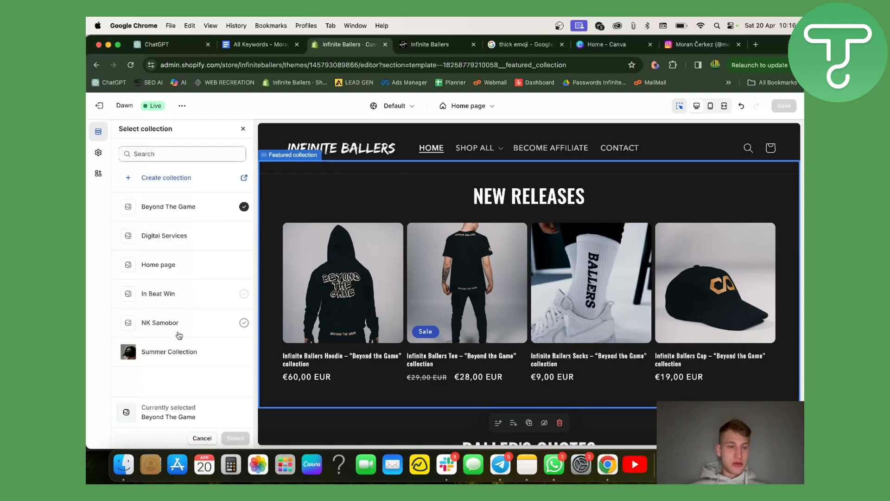
{"action": "left_click", "coordinate": [204, 296]}
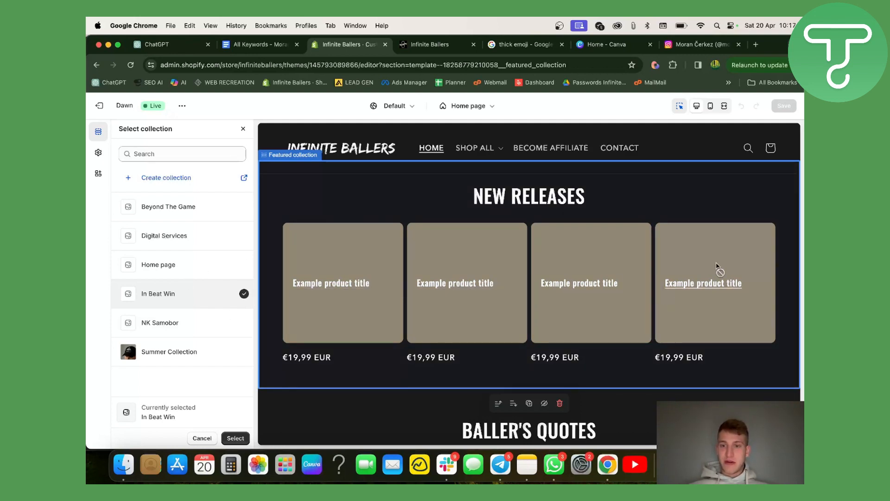
{"action": "left_click", "coordinate": [205, 322]}
Look through the NK Samobor products shown in the New Releases section of the home page preview.
{"action": "scroll", "coordinate": [427, 302], "scroll_direction": "down", "scroll_amount": 3}
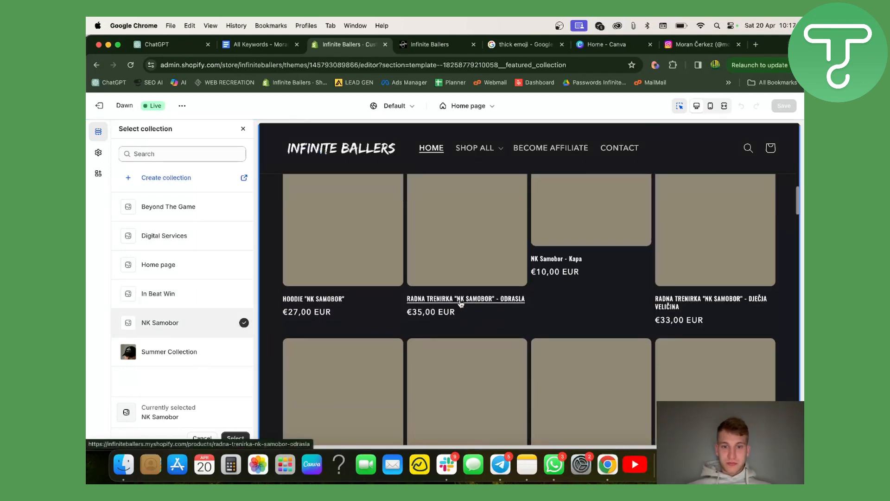
{"action": "scroll", "coordinate": [460, 304], "scroll_direction": "down", "scroll_amount": 5}
{"action": "scroll", "coordinate": [463, 302], "scroll_direction": "up", "scroll_amount": 3}
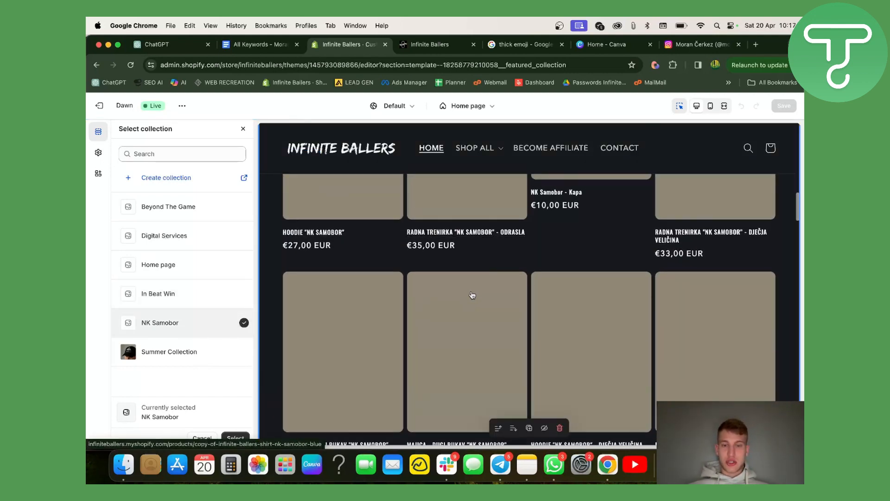
{"action": "scroll", "coordinate": [472, 295], "scroll_direction": "up", "scroll_amount": 3}
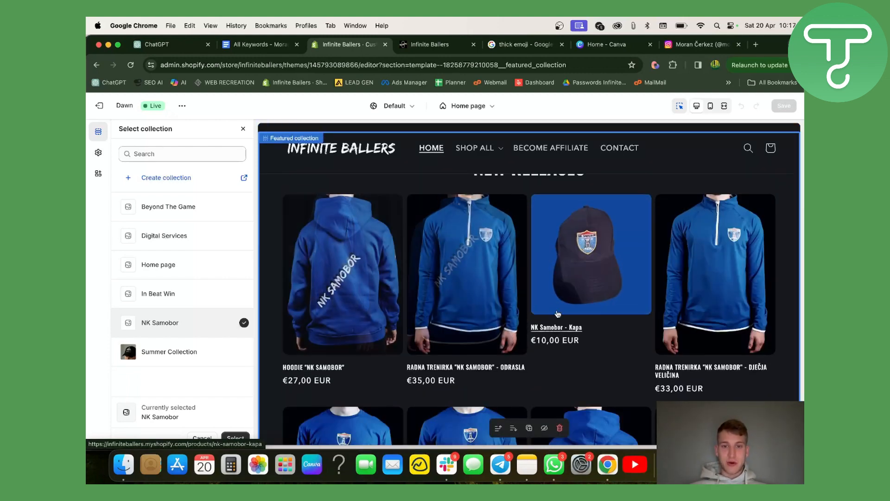
{"action": "scroll", "coordinate": [542, 311], "scroll_direction": "down", "scroll_amount": 5}
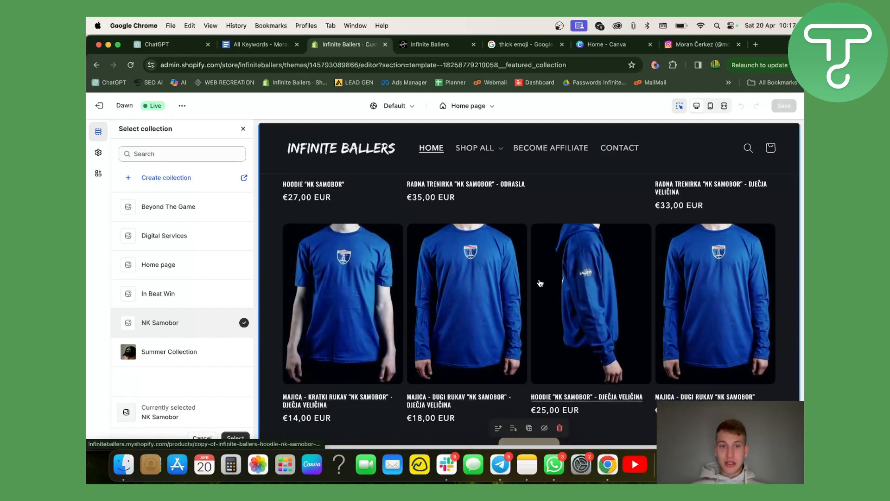
{"action": "scroll", "coordinate": [487, 297], "scroll_direction": "up", "scroll_amount": 2}
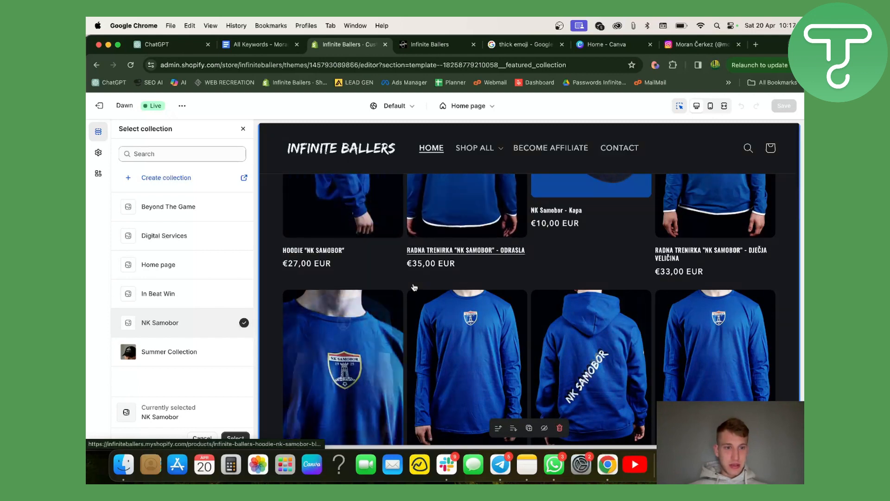
{"action": "scroll", "coordinate": [408, 287], "scroll_direction": "down", "scroll_amount": 5}
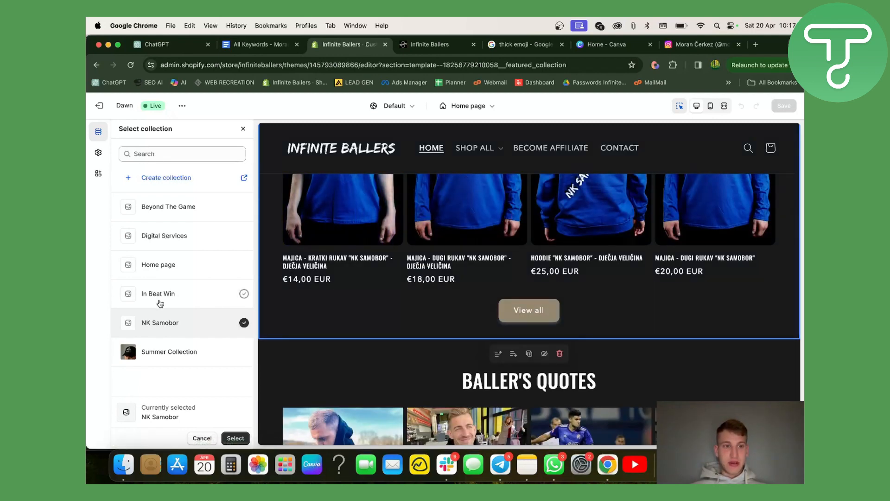
Leave the theme editor and open the NK Samobor collection from the store's product collections.
{"action": "left_click", "coordinate": [106, 111]}
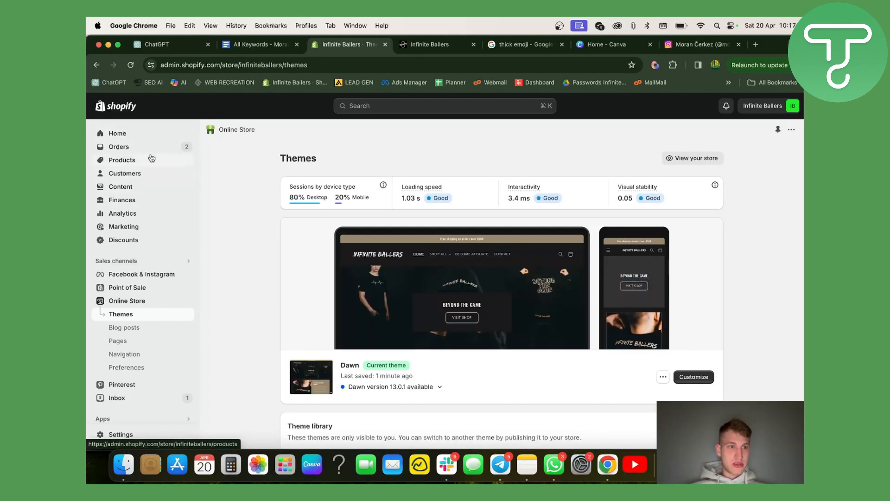
{"action": "left_click", "coordinate": [122, 160]}
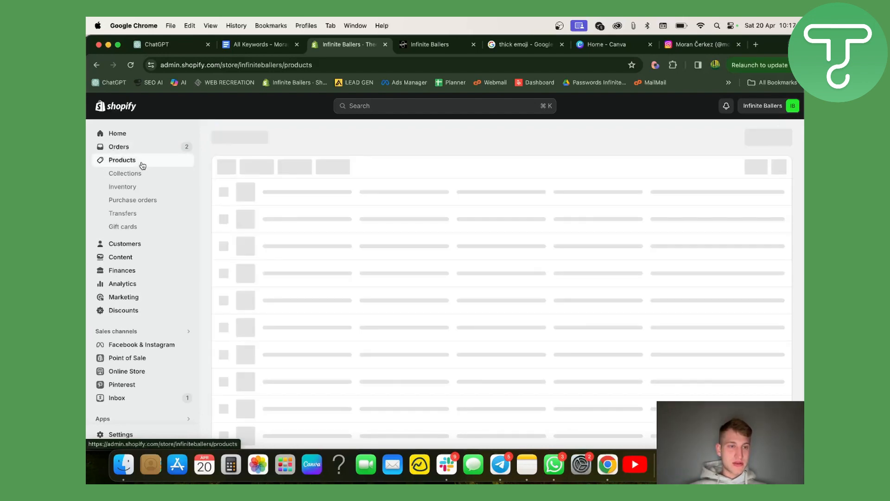
{"action": "left_click", "coordinate": [131, 177]}
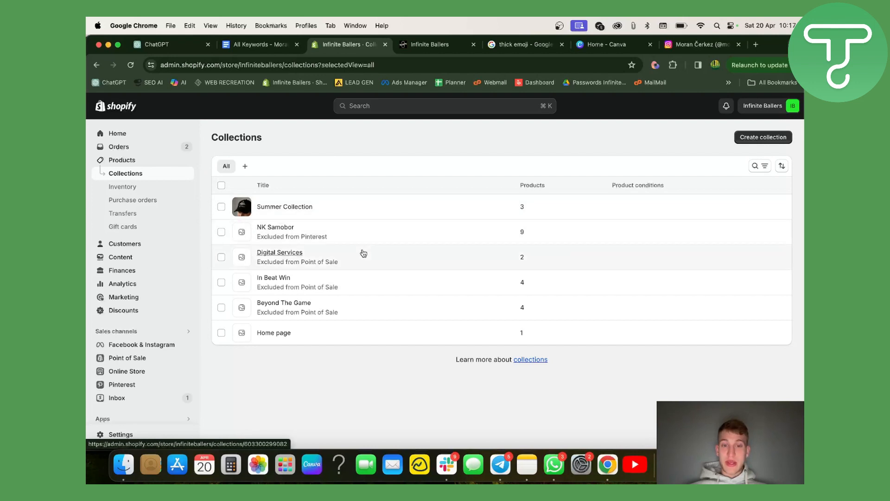
{"action": "left_click", "coordinate": [423, 236]}
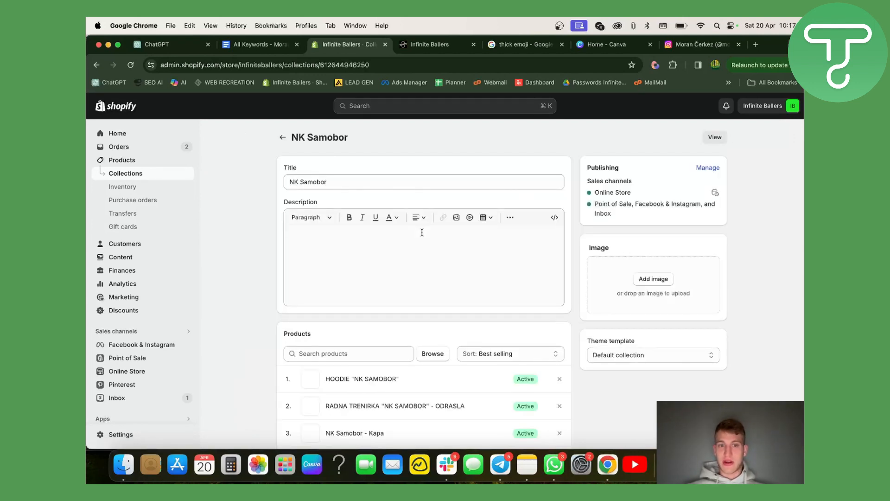
Remove the cap, the children's Radna Trenirka, both short-sleeve shirts and the children's long-sleeve shirt from the NK Samobor collection.
{"action": "scroll", "coordinate": [499, 321], "scroll_direction": "down", "scroll_amount": 5}
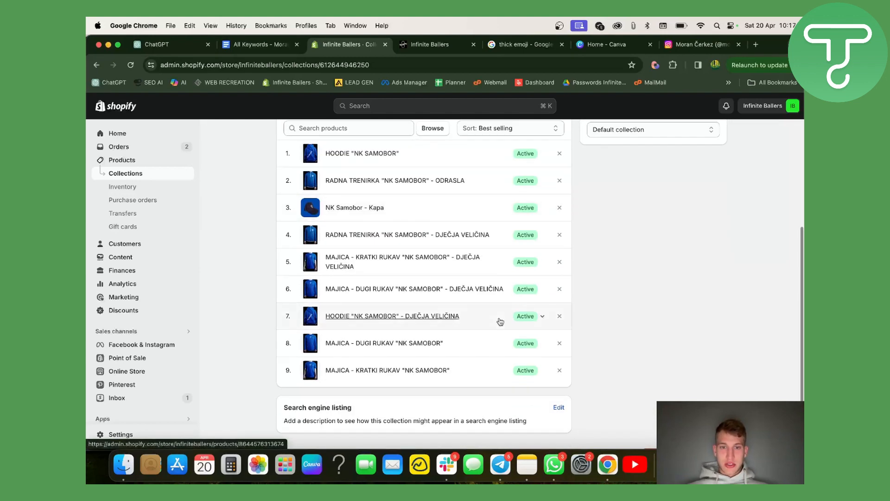
{"action": "scroll", "coordinate": [371, 256], "scroll_direction": "down", "scroll_amount": 2}
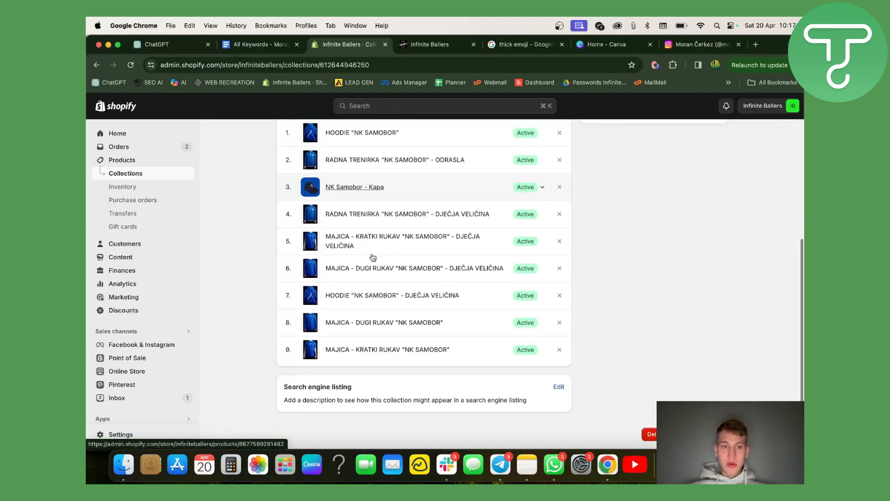
{"action": "scroll", "coordinate": [373, 257], "scroll_direction": "up", "scroll_amount": 2}
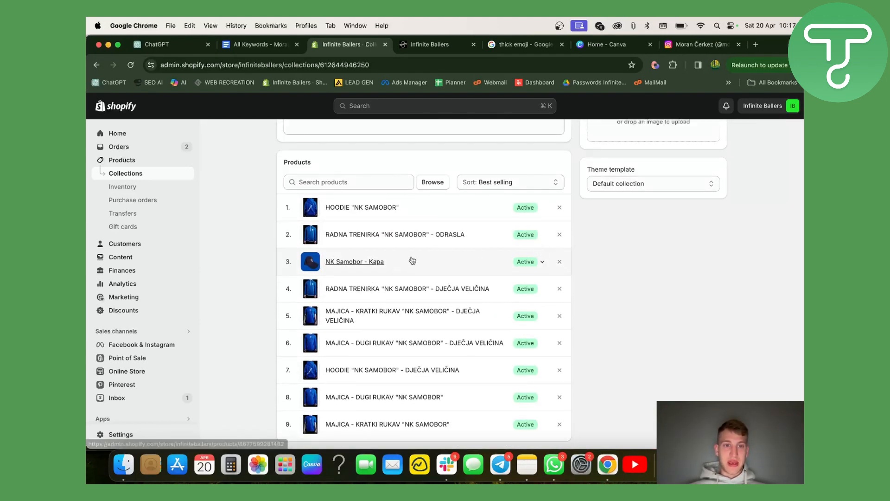
{"action": "left_click", "coordinate": [560, 263]}
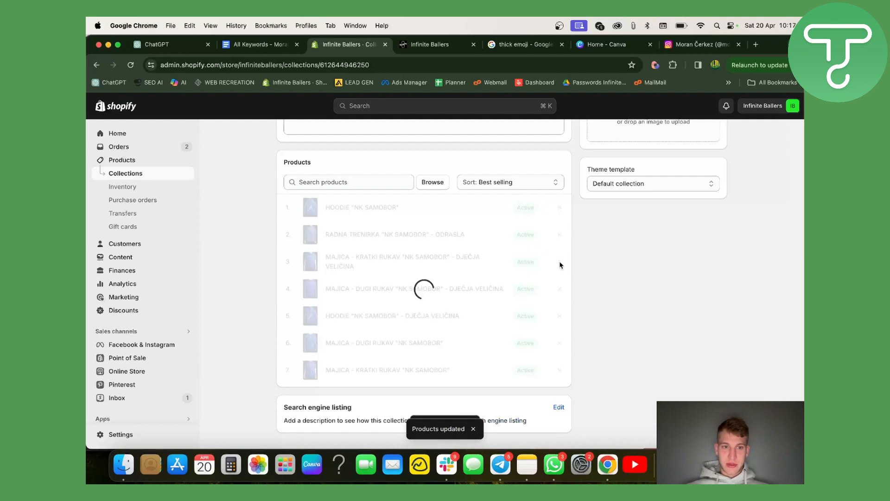
{"action": "left_click", "coordinate": [560, 370]}
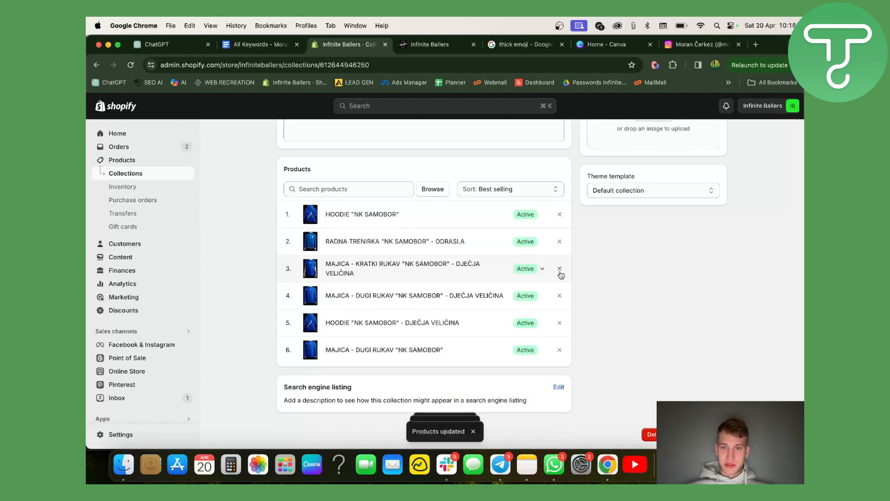
{"action": "left_click", "coordinate": [560, 296]}
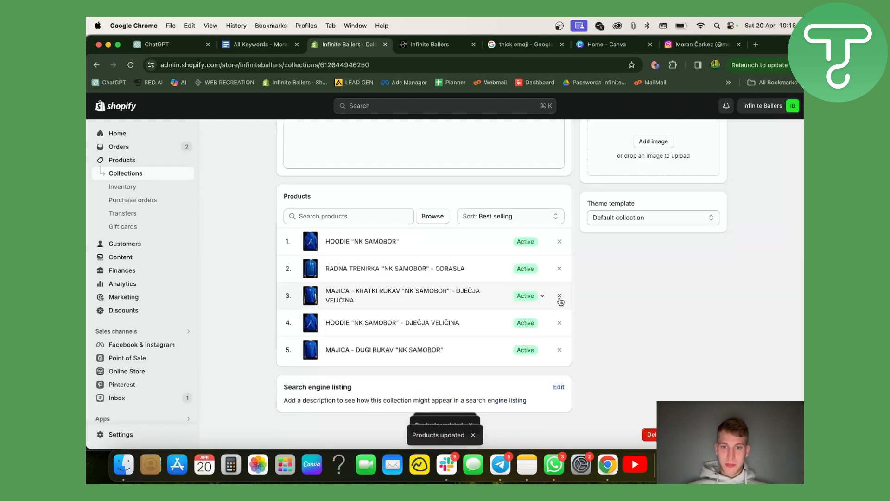
{"action": "left_click", "coordinate": [560, 297]}
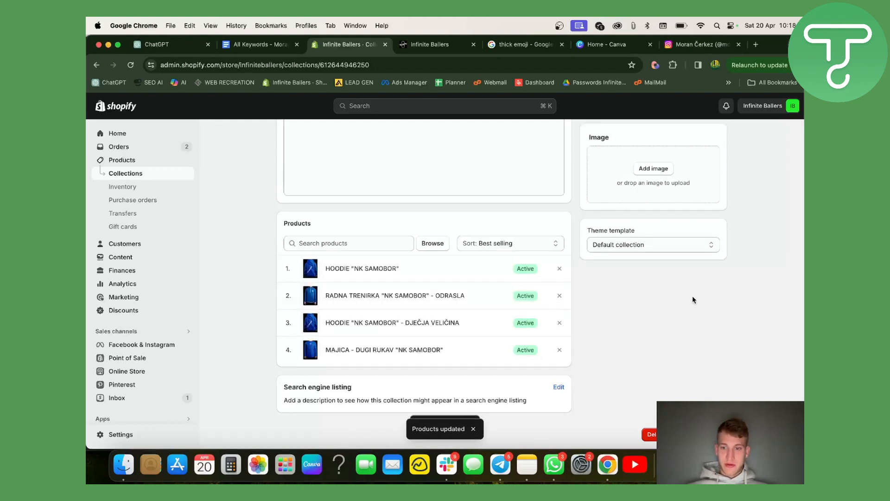
{"action": "scroll", "coordinate": [693, 299], "scroll_direction": "down", "scroll_amount": 3}
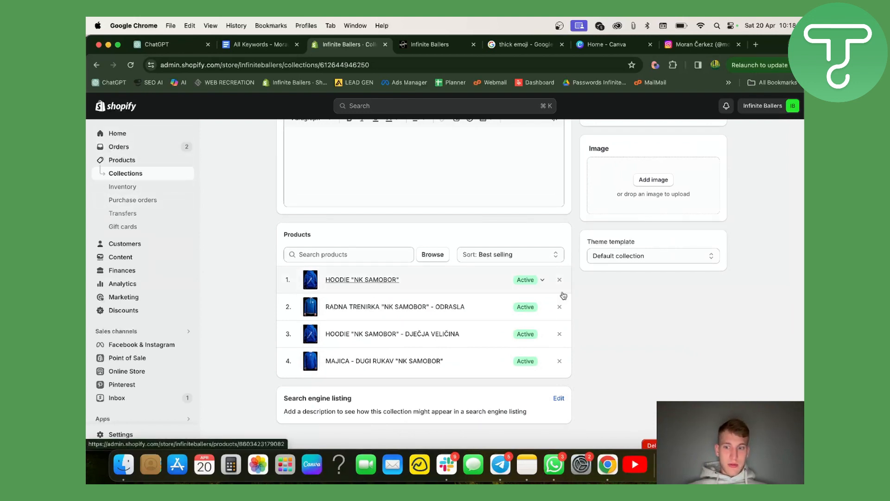
{"action": "scroll", "coordinate": [464, 302], "scroll_direction": "down", "scroll_amount": 1}
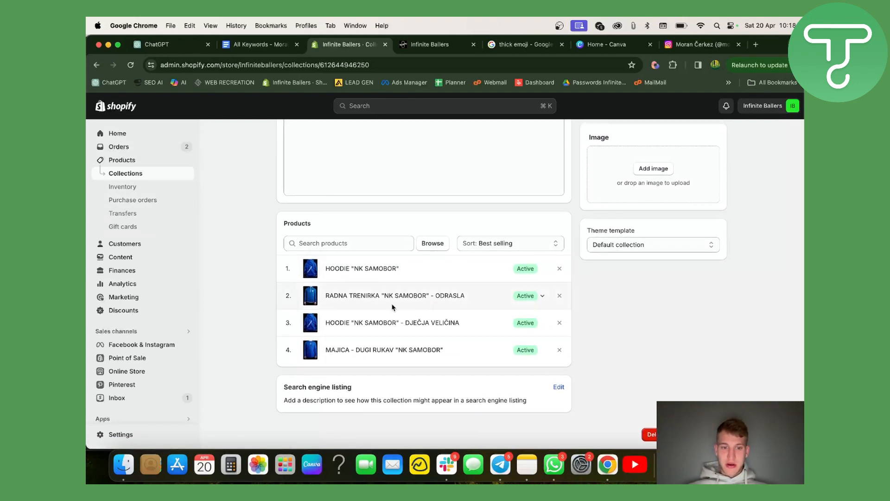
Reopen the Dawn theme for customization and go to the New Releases section in the home page preview.
{"action": "left_click", "coordinate": [139, 373]}
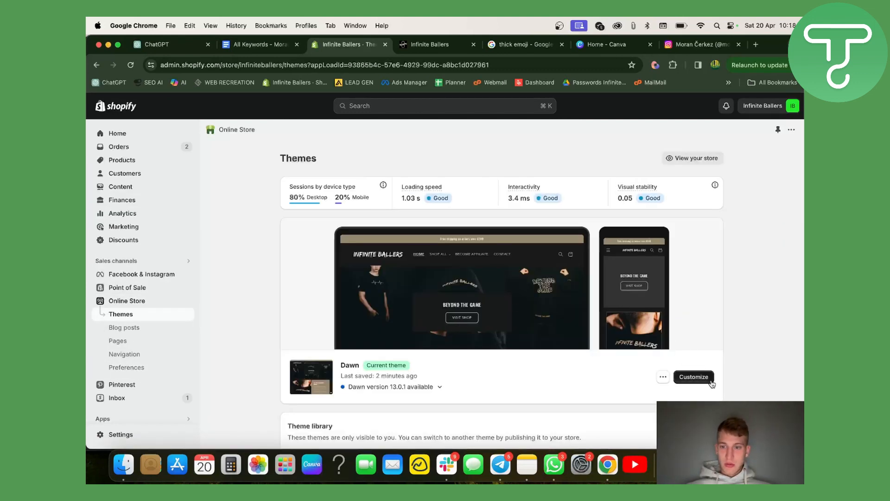
{"action": "left_click", "coordinate": [701, 381]}
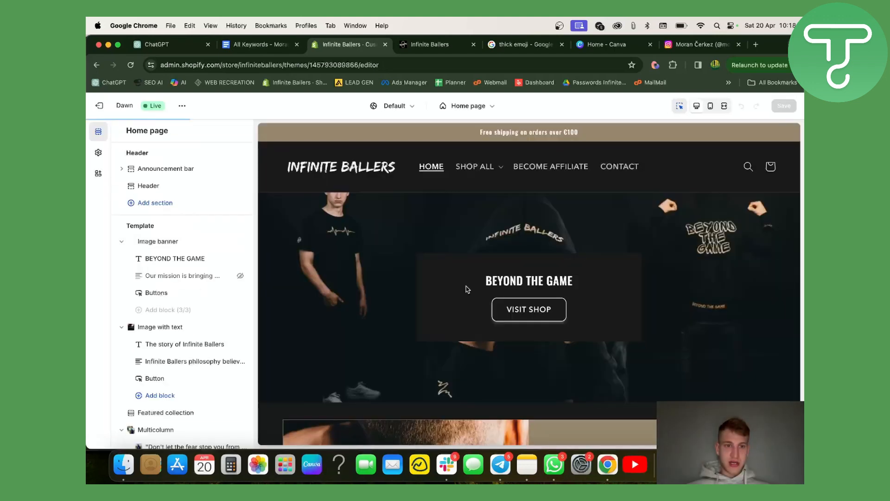
{"action": "scroll", "coordinate": [504, 331], "scroll_direction": "down", "scroll_amount": 10}
{"action": "scroll", "coordinate": [504, 331], "scroll_direction": "up", "scroll_amount": 6}
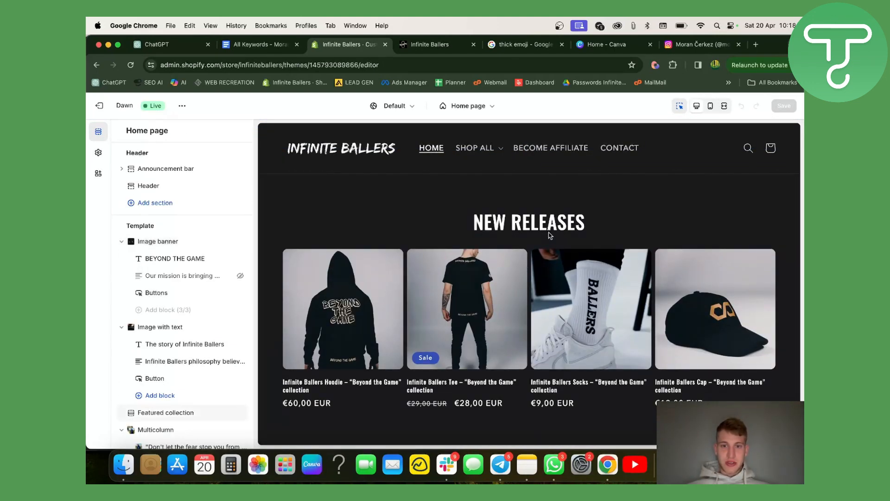
Change the New Releases featured collection to NK Samobor.
{"action": "left_click", "coordinate": [529, 258]}
{"action": "scroll", "coordinate": [205, 230], "scroll_direction": "down", "scroll_amount": 5}
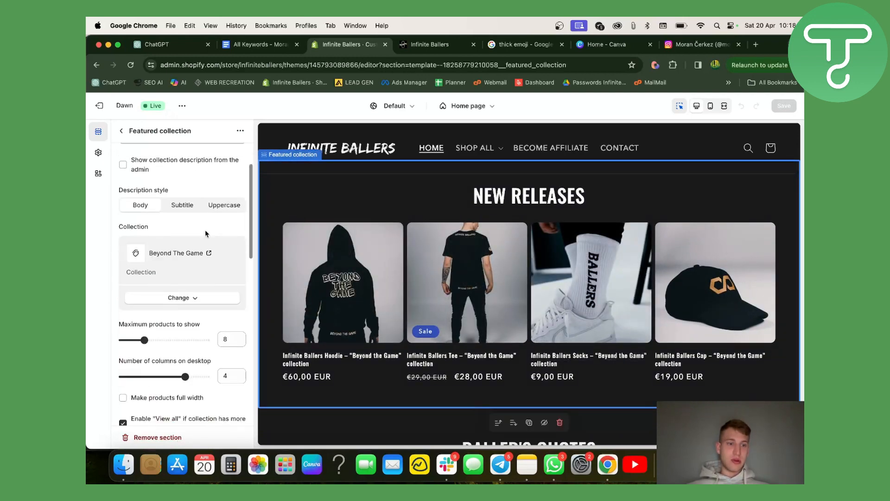
{"action": "left_click", "coordinate": [186, 296]}
{"action": "left_click", "coordinate": [188, 318]}
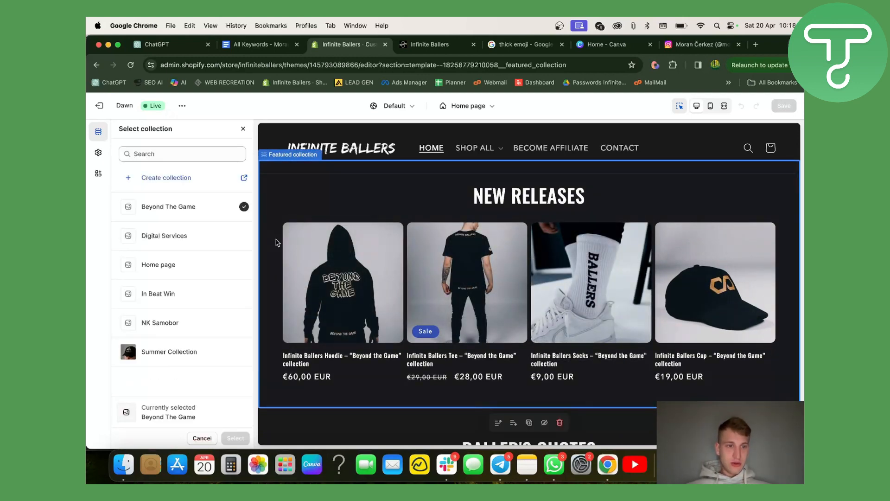
{"action": "left_click", "coordinate": [191, 325]}
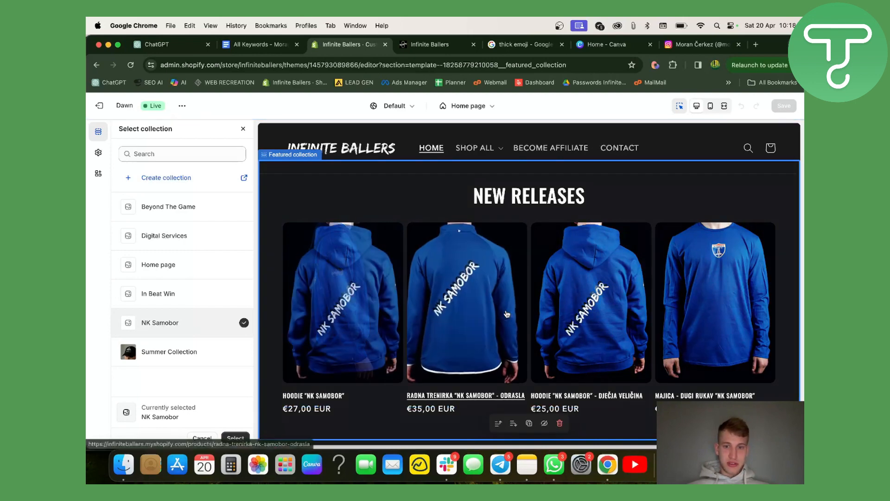
Check in the preview how the reduced NK Samobor product row appears under New Releases.
{"action": "scroll", "coordinate": [507, 314], "scroll_direction": "down", "scroll_amount": 2}
{"action": "scroll", "coordinate": [507, 314], "scroll_direction": "up", "scroll_amount": 3}
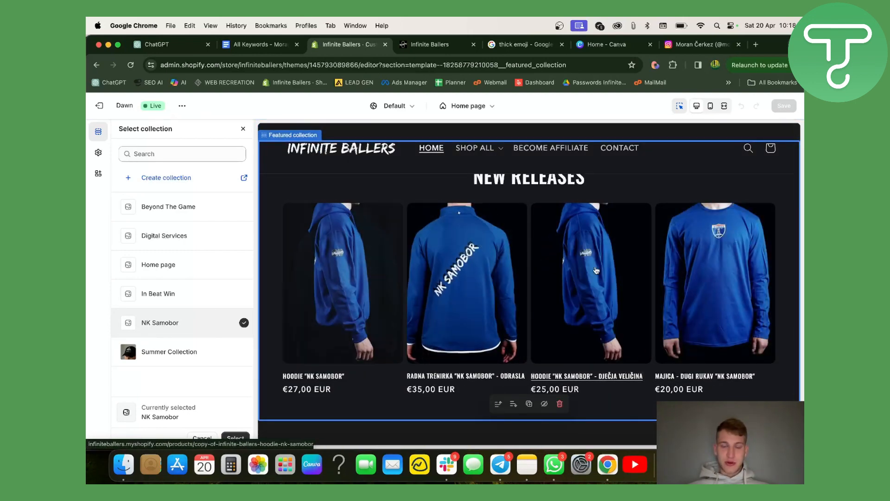
{"action": "scroll", "coordinate": [510, 278], "scroll_direction": "up", "scroll_amount": 3}
{"action": "scroll", "coordinate": [364, 292], "scroll_direction": "down", "scroll_amount": 5}
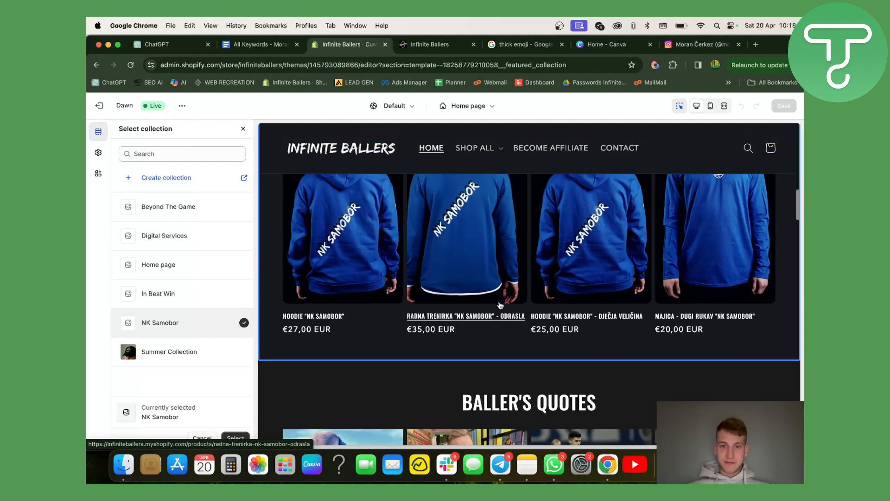
{"action": "scroll", "coordinate": [363, 292], "scroll_direction": "up", "scroll_amount": 3}
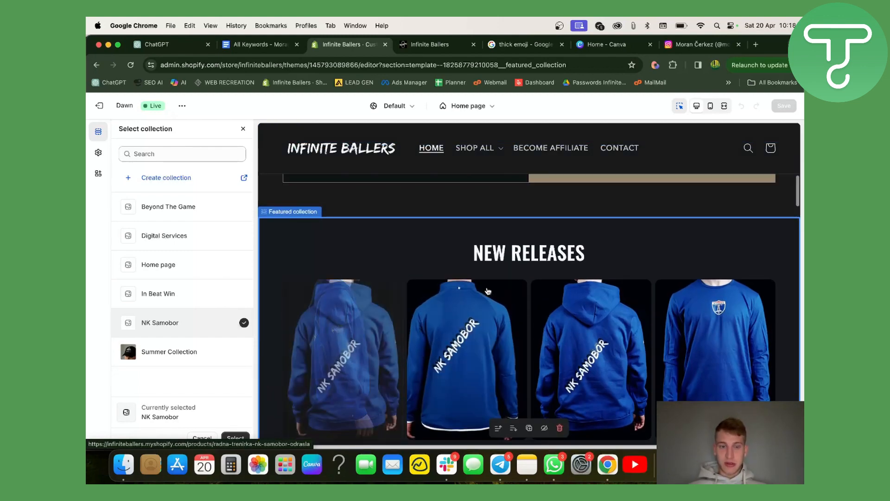
{"action": "scroll", "coordinate": [487, 291], "scroll_direction": "down", "scroll_amount": 3}
{"action": "scroll", "coordinate": [488, 291], "scroll_direction": "down", "scroll_amount": 2}
{"action": "scroll", "coordinate": [489, 290], "scroll_direction": "up", "scroll_amount": 1}
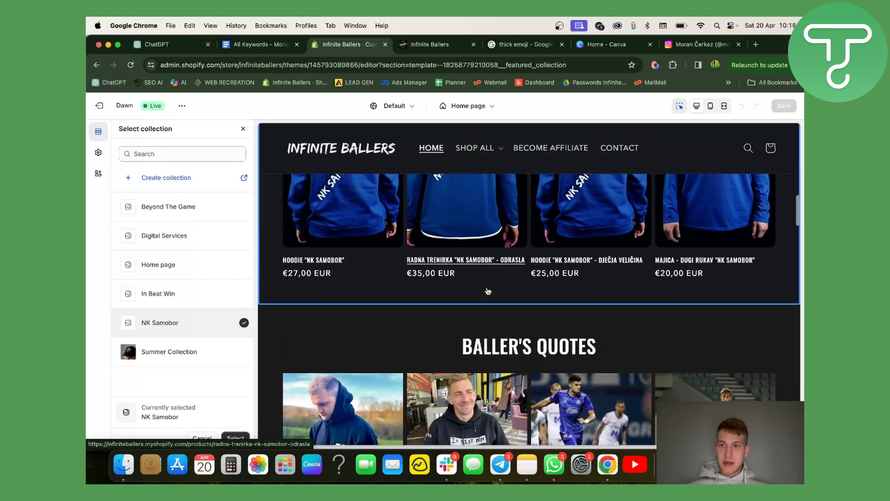
Look through the home page sections below the featured collection, from Baller's Quotes past the Infinite Ballers in Croatia video.
{"action": "scroll", "coordinate": [558, 273], "scroll_direction": "down", "scroll_amount": 3}
{"action": "scroll", "coordinate": [558, 273], "scroll_direction": "down", "scroll_amount": 6}
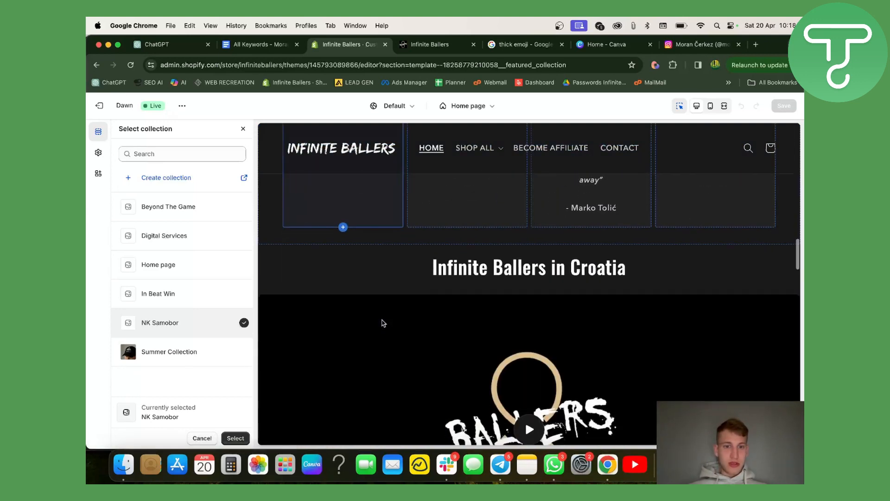
{"action": "scroll", "coordinate": [418, 329], "scroll_direction": "down", "scroll_amount": 2}
{"action": "scroll", "coordinate": [418, 327], "scroll_direction": "up", "scroll_amount": 1}
{"action": "scroll", "coordinate": [445, 288], "scroll_direction": "down", "scroll_amount": 1}
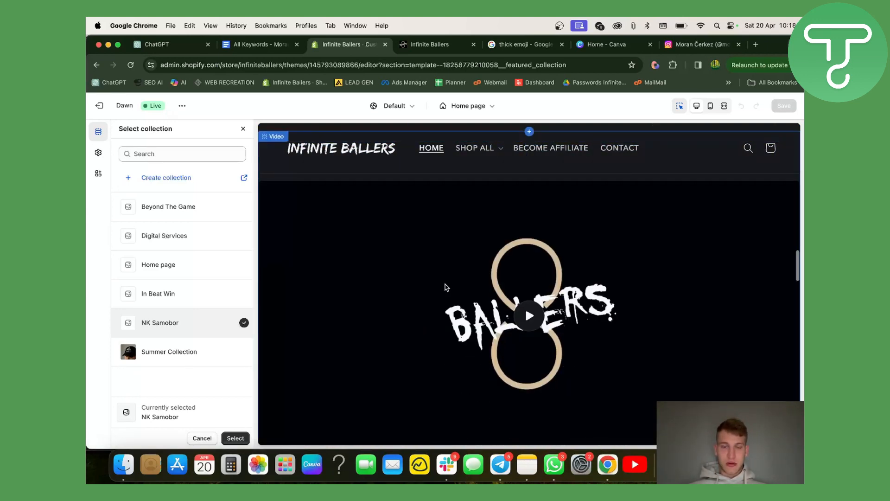
{"action": "scroll", "coordinate": [521, 222], "scroll_direction": "up", "scroll_amount": 3}
{"action": "scroll", "coordinate": [477, 260], "scroll_direction": "up", "scroll_amount": 1}
{"action": "scroll", "coordinate": [403, 368], "scroll_direction": "down", "scroll_amount": 8}
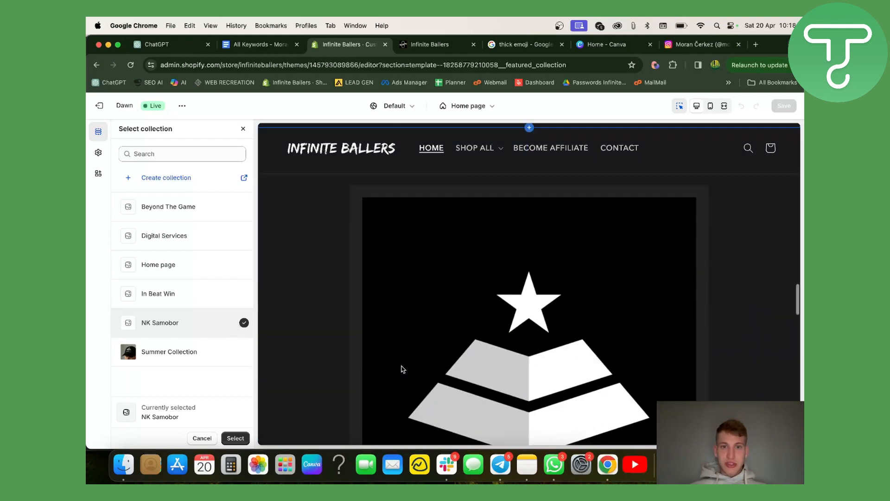
View the list of store pages and templates available for customization, and return to the home page's Multicolumn section.
{"action": "left_click", "coordinate": [483, 104]}
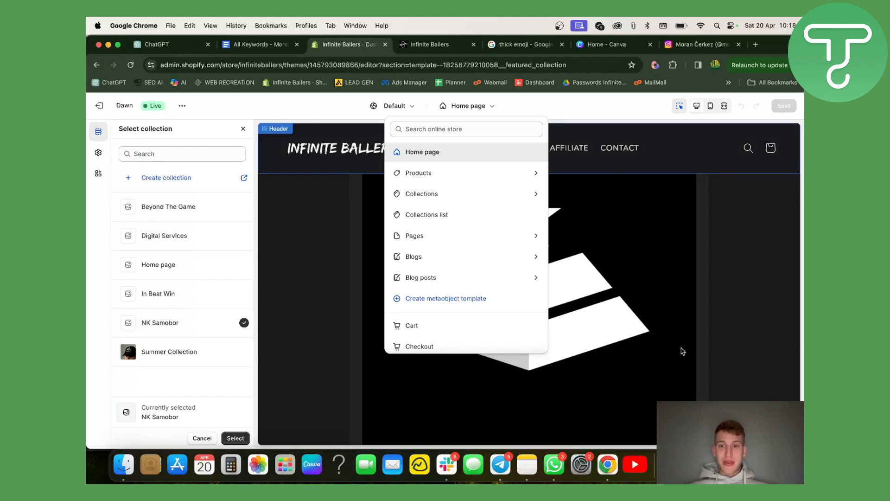
{"action": "scroll", "coordinate": [683, 351], "scroll_direction": "down", "scroll_amount": 5}
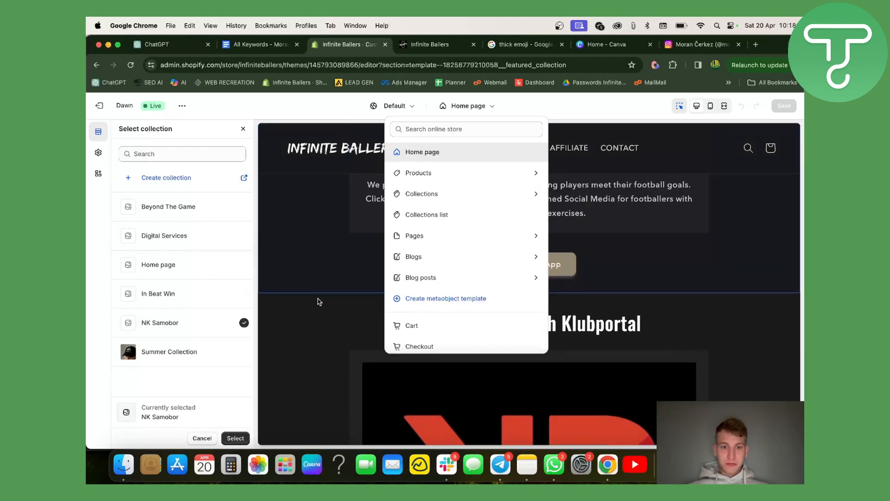
{"action": "left_click", "coordinate": [324, 296]}
Go to the end of the home page preview and open the Footer section's settings.
{"action": "scroll", "coordinate": [388, 291], "scroll_direction": "down", "scroll_amount": 10}
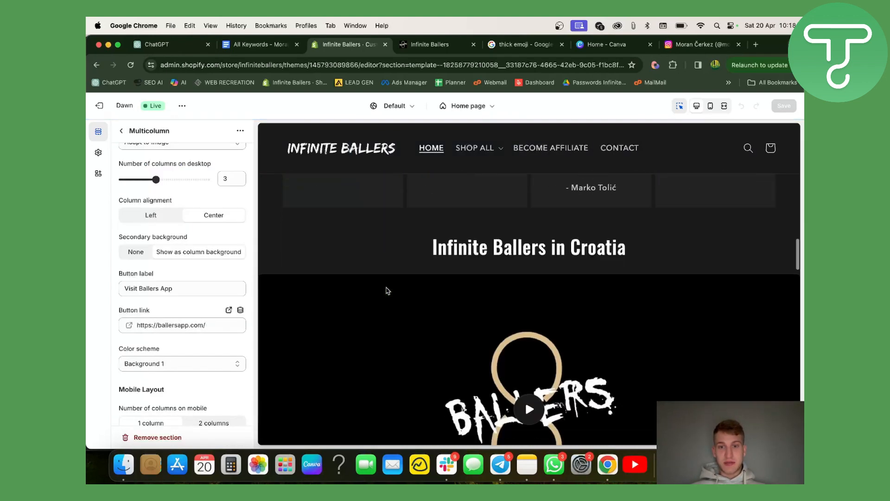
{"action": "scroll", "coordinate": [387, 291], "scroll_direction": "down", "scroll_amount": 15}
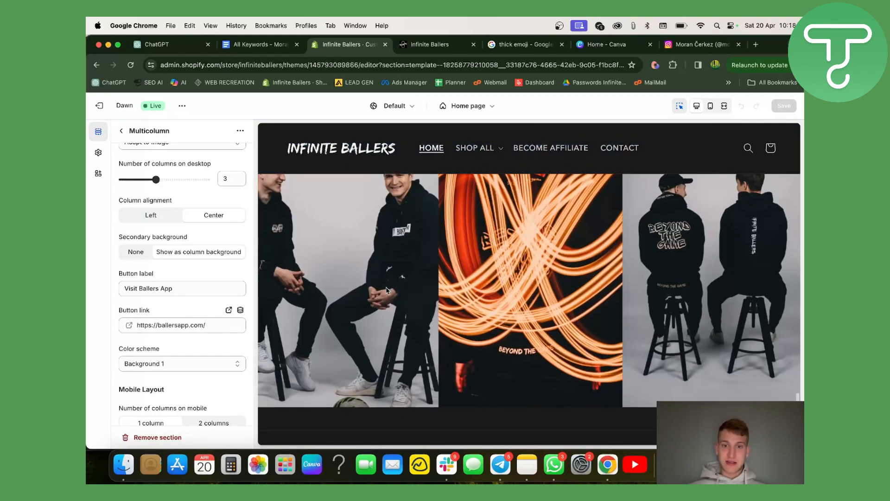
{"action": "scroll", "coordinate": [388, 291], "scroll_direction": "down", "scroll_amount": 5}
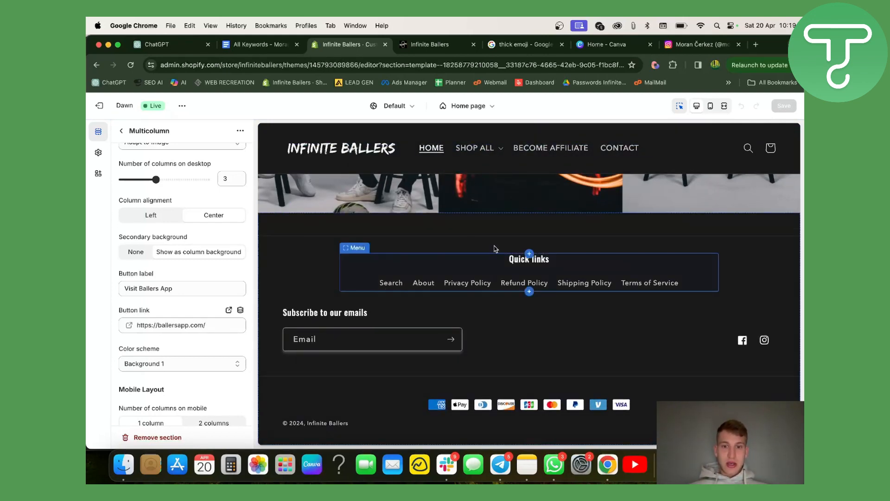
{"action": "left_click", "coordinate": [281, 214]}
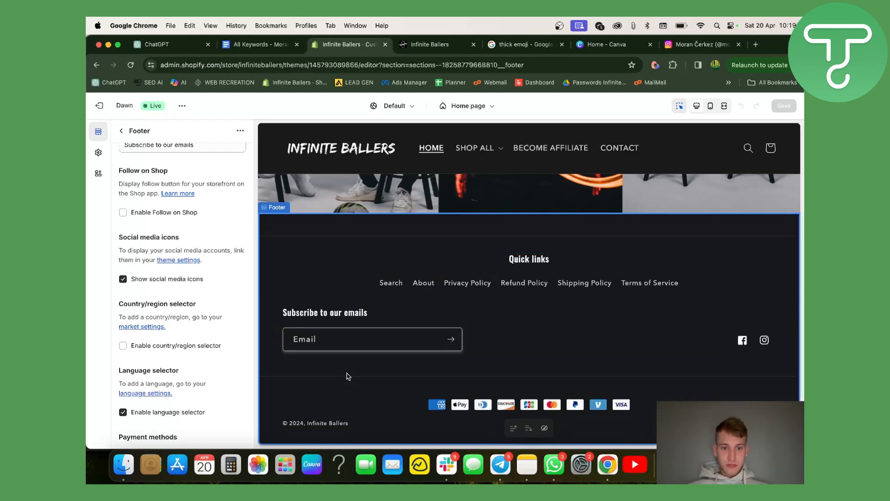
Change the footer's email signup heading to "Subscribe to our email list" and save the theme.
{"action": "scroll", "coordinate": [164, 287], "scroll_direction": "up", "scroll_amount": 3}
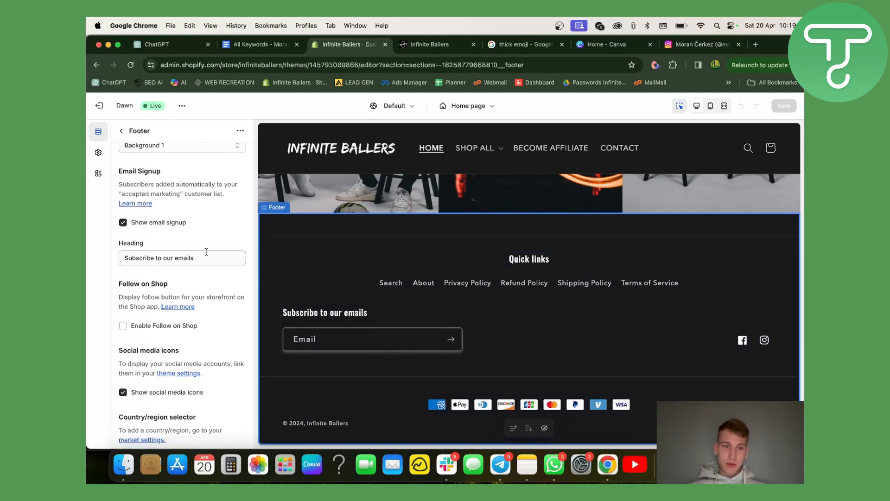
{"action": "left_click_drag", "start_coordinate": [212, 260], "coordinate": [169, 261]}
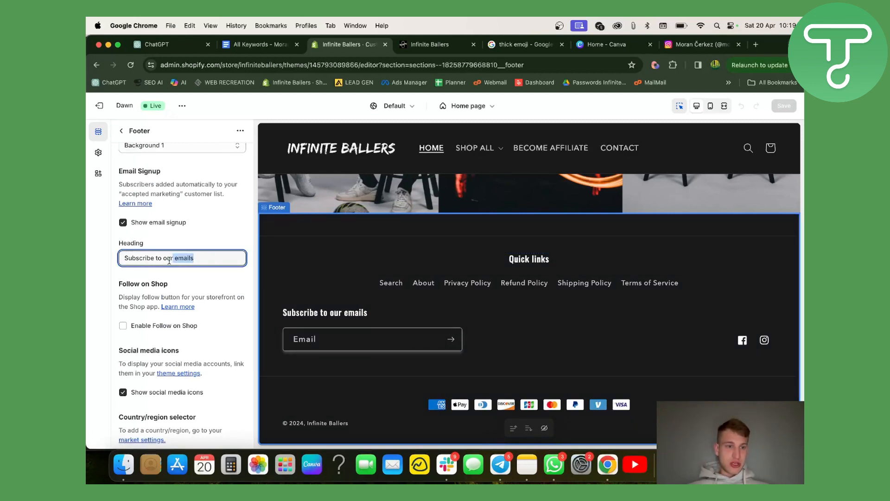
{"action": "key", "text": "BackSpace"}
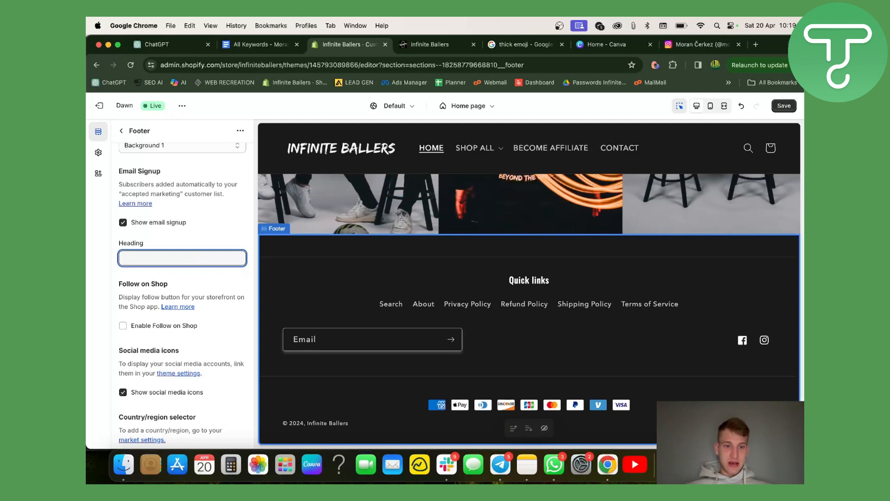
{"action": "type", "text": "Subscribe to our email list"}
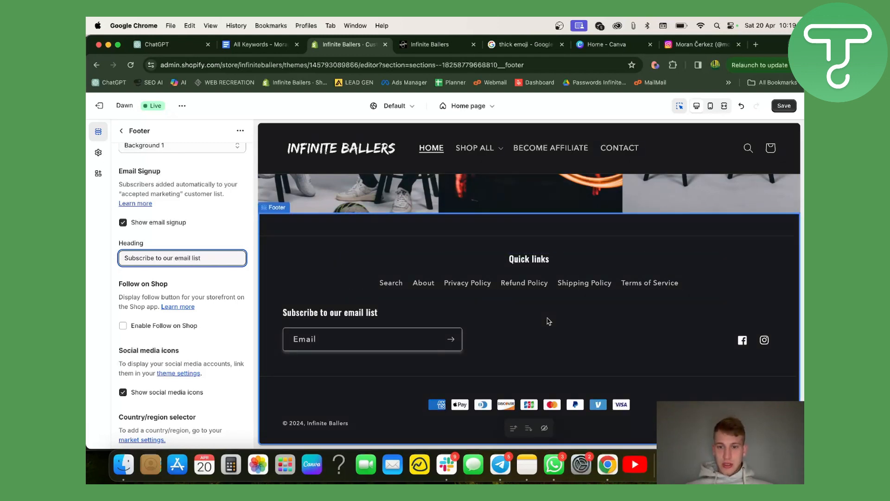
{"action": "scroll", "coordinate": [549, 321], "scroll_direction": "up", "scroll_amount": 2}
{"action": "left_click", "coordinate": [784, 106]}
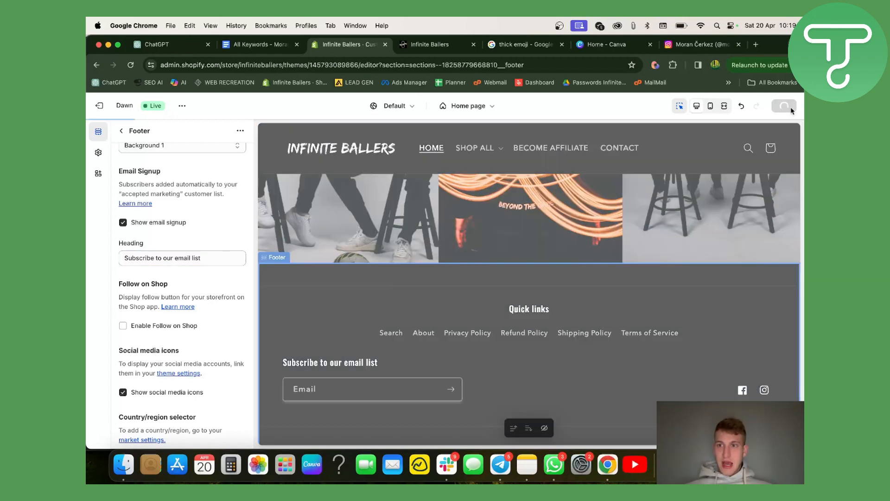
Review the footer in the preview along with its settings for Follow on Shop, social media, country, language, payment and policy links.
{"action": "scroll", "coordinate": [522, 318], "scroll_direction": "down", "scroll_amount": 2}
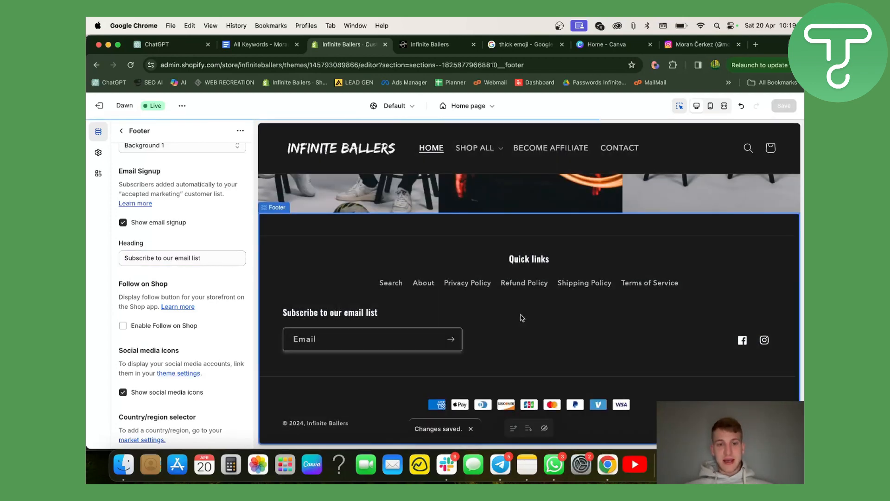
{"action": "scroll", "coordinate": [538, 292], "scroll_direction": "up", "scroll_amount": 6}
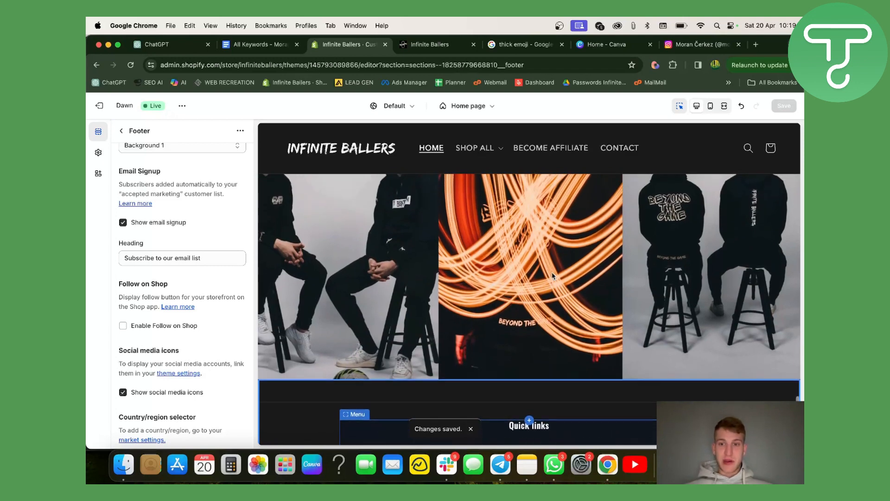
{"action": "scroll", "coordinate": [529, 307], "scroll_direction": "down", "scroll_amount": 6}
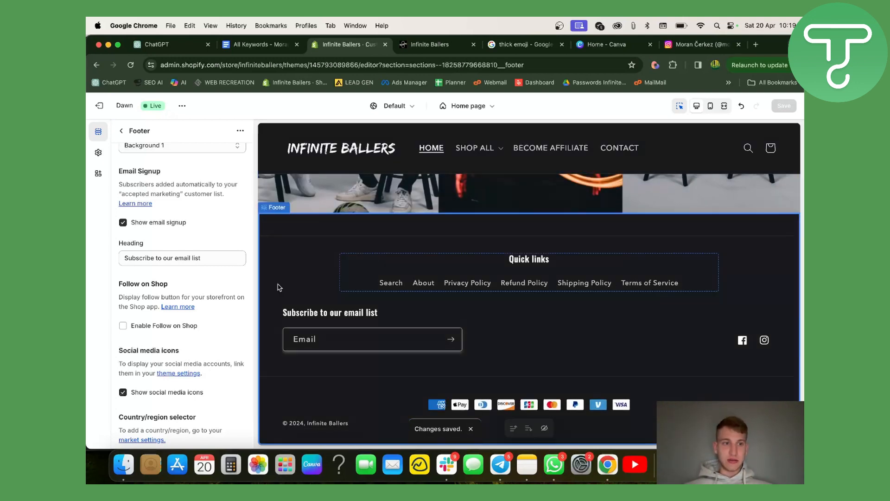
{"action": "scroll", "coordinate": [214, 234], "scroll_direction": "up", "scroll_amount": 1}
{"action": "scroll", "coordinate": [214, 234], "scroll_direction": "down", "scroll_amount": 5}
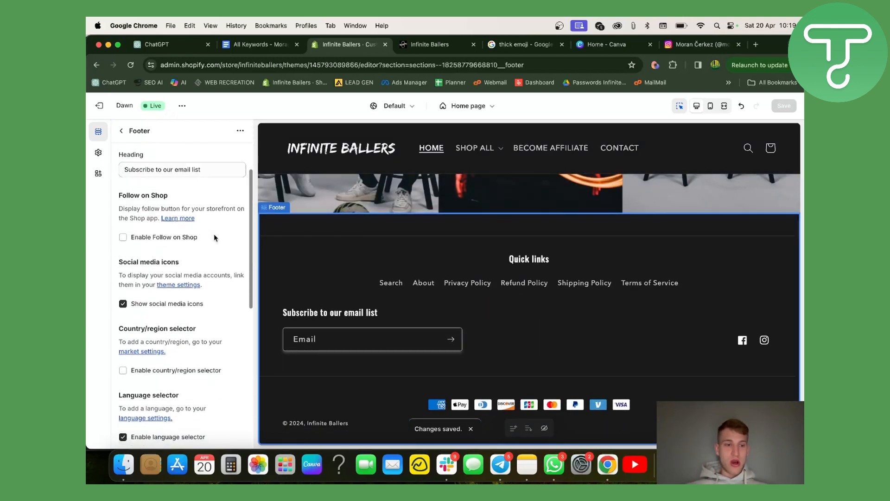
{"action": "scroll", "coordinate": [214, 234], "scroll_direction": "up", "scroll_amount": 1}
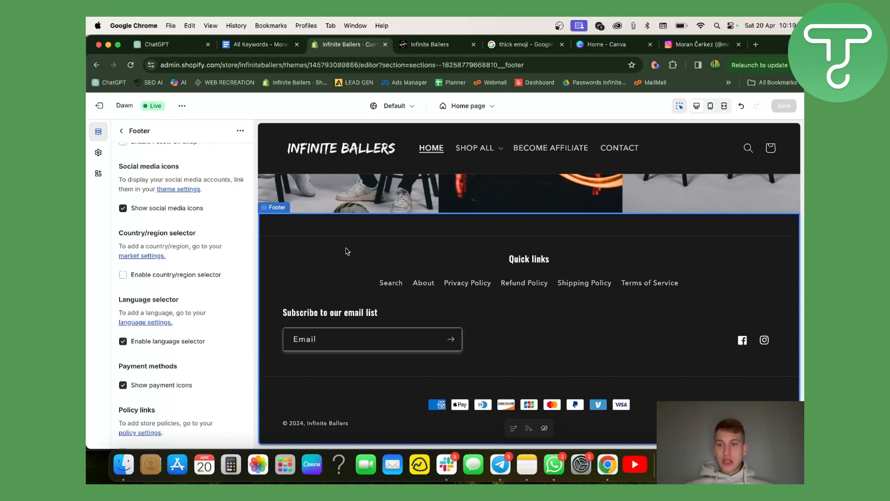
{"action": "scroll", "coordinate": [611, 256], "scroll_direction": "up", "scroll_amount": 2}
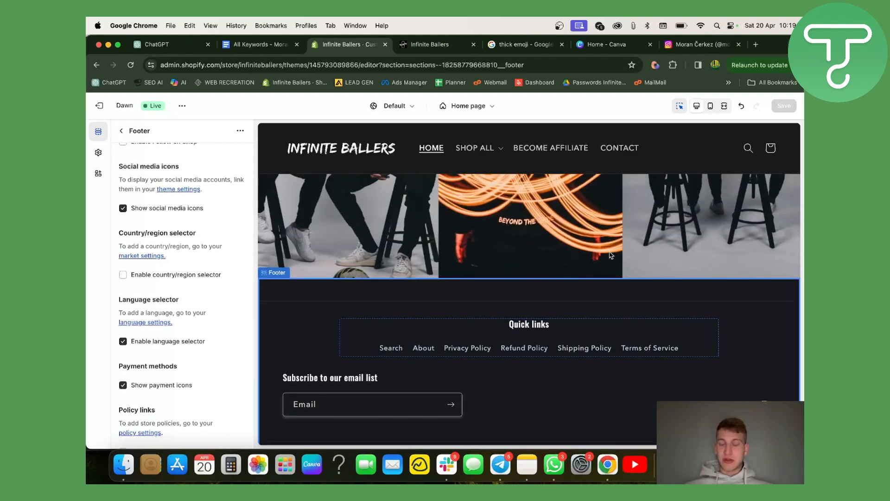
{"action": "scroll", "coordinate": [687, 357], "scroll_direction": "down", "scroll_amount": 2}
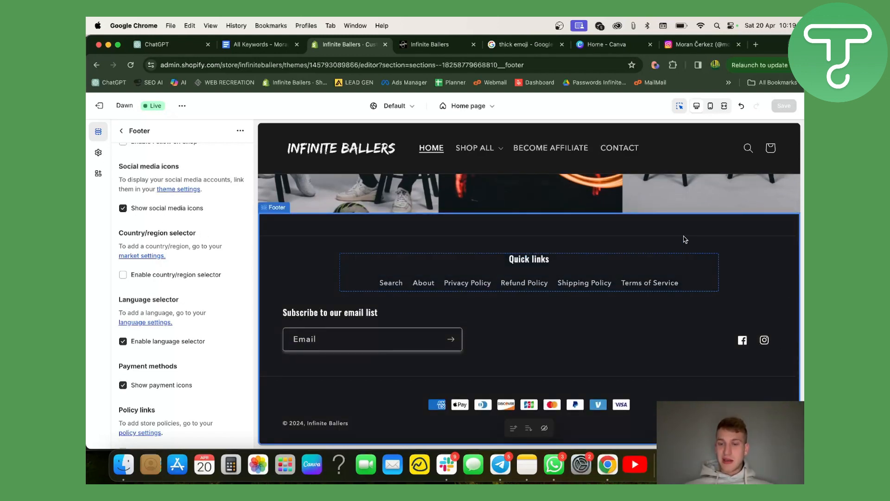
{"action": "scroll", "coordinate": [602, 224], "scroll_direction": "up", "scroll_amount": 2}
{"action": "scroll", "coordinate": [603, 232], "scroll_direction": "down", "scroll_amount": 2}
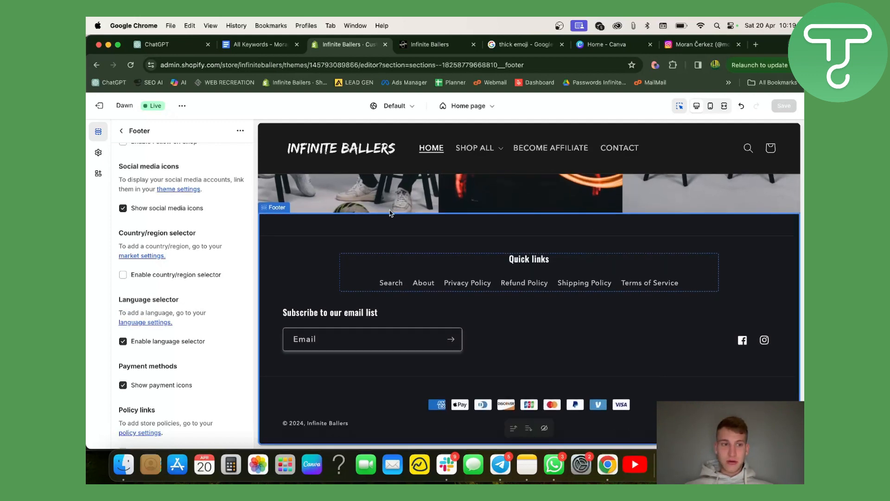
Hide the footer's social media icons to compare the layout, and show them again.
{"action": "left_click", "coordinate": [124, 209]}
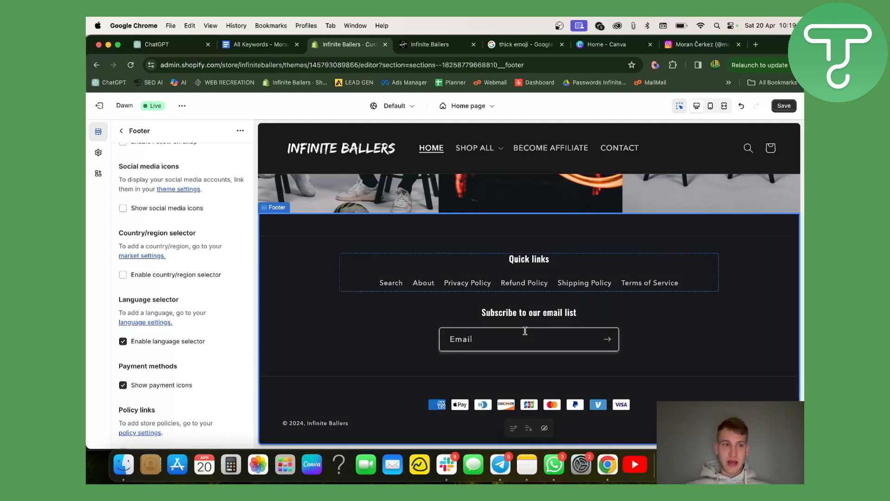
{"action": "left_click", "coordinate": [124, 209]}
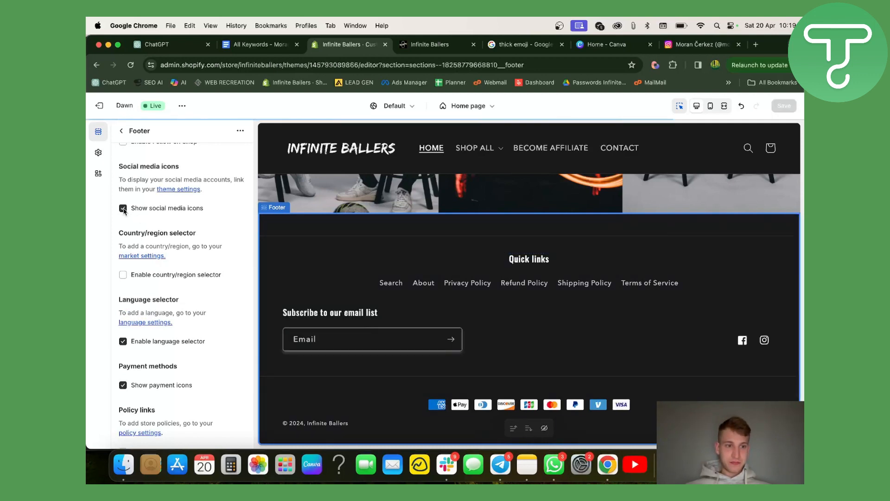
Try the Background 2 color scheme on the footer and set it back to Background 1.
{"action": "scroll", "coordinate": [199, 235], "scroll_direction": "up", "scroll_amount": 4}
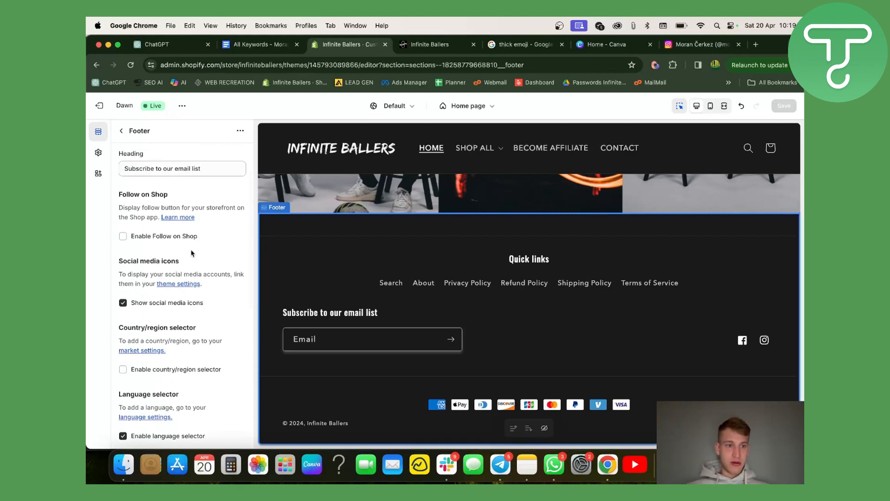
{"action": "scroll", "coordinate": [176, 251], "scroll_direction": "up", "scroll_amount": 5}
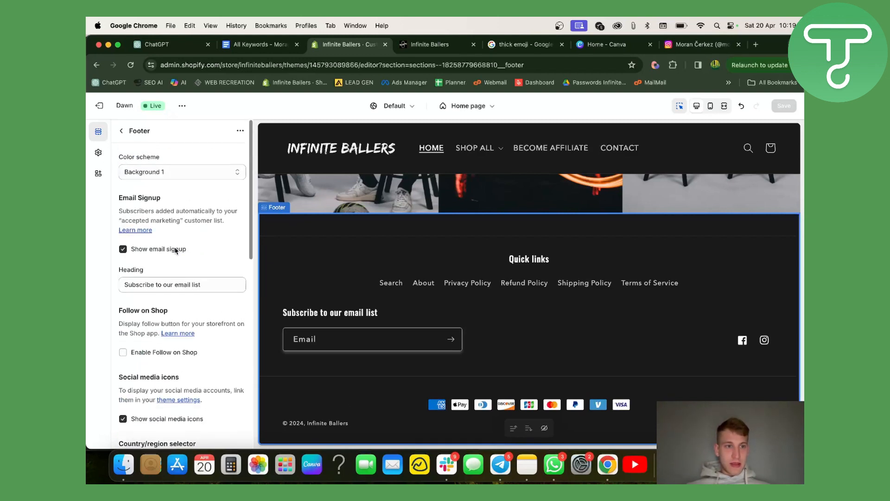
{"action": "left_click", "coordinate": [209, 172]}
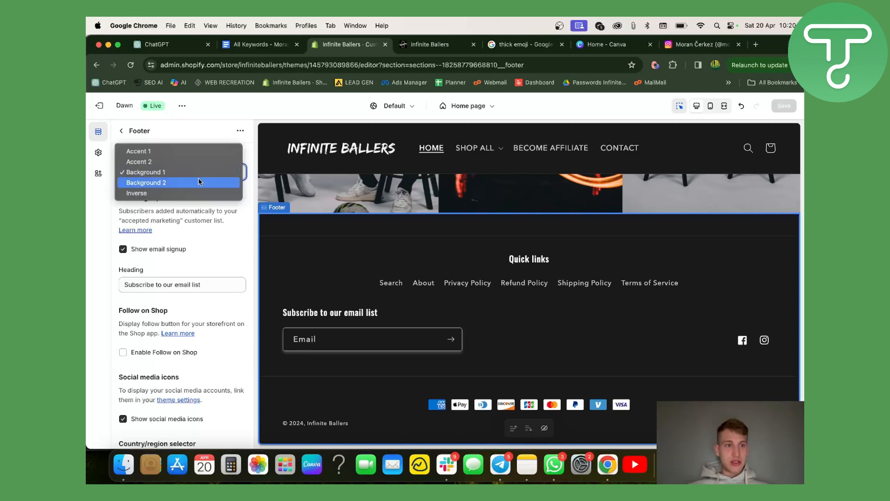
{"action": "left_click", "coordinate": [204, 182]}
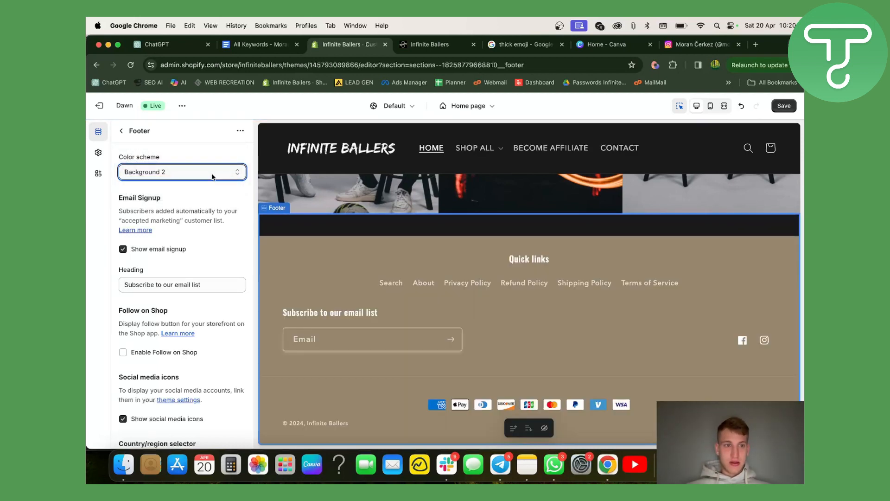
{"action": "left_click", "coordinate": [212, 177]}
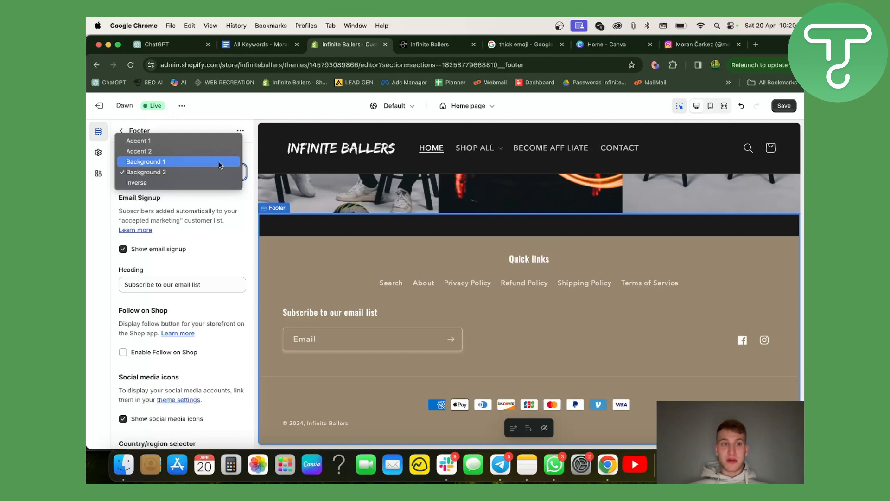
{"action": "left_click", "coordinate": [219, 163]}
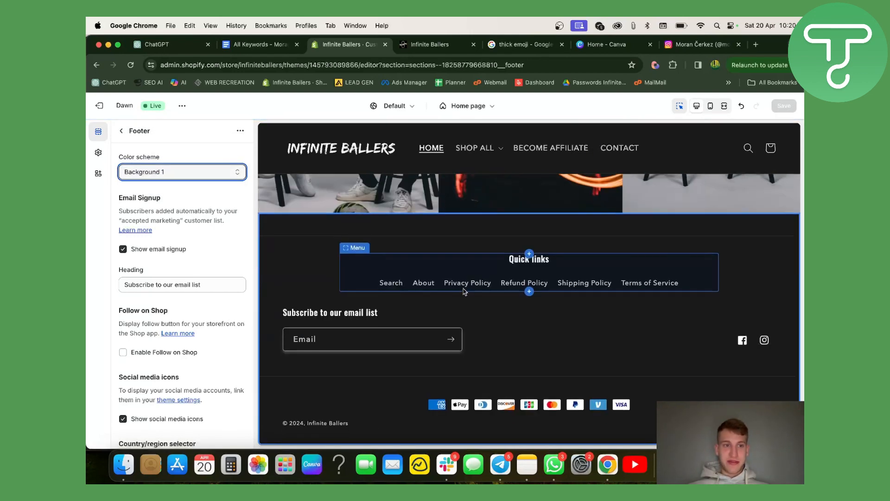
Try the Accent 2 and Inverse color schemes on the footer and restore Background 1.
{"action": "left_click", "coordinate": [221, 177]}
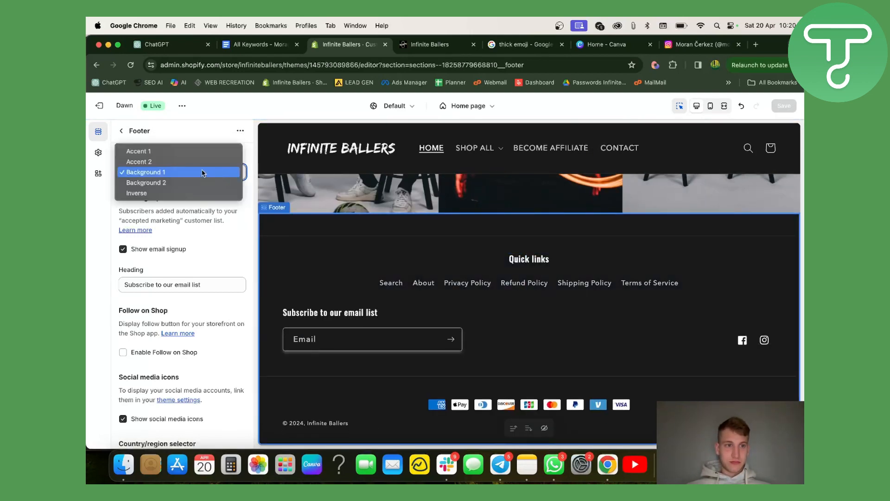
{"action": "left_click", "coordinate": [200, 162]}
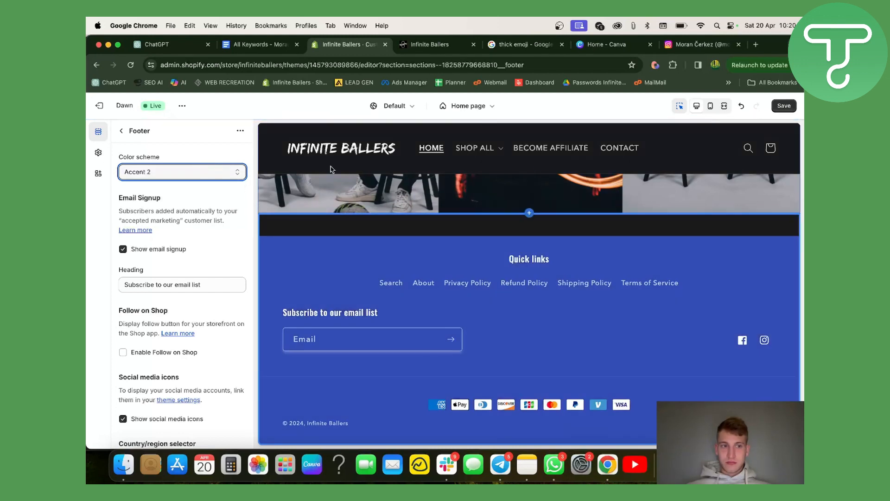
{"action": "left_click", "coordinate": [206, 178]}
{"action": "left_click", "coordinate": [204, 195]}
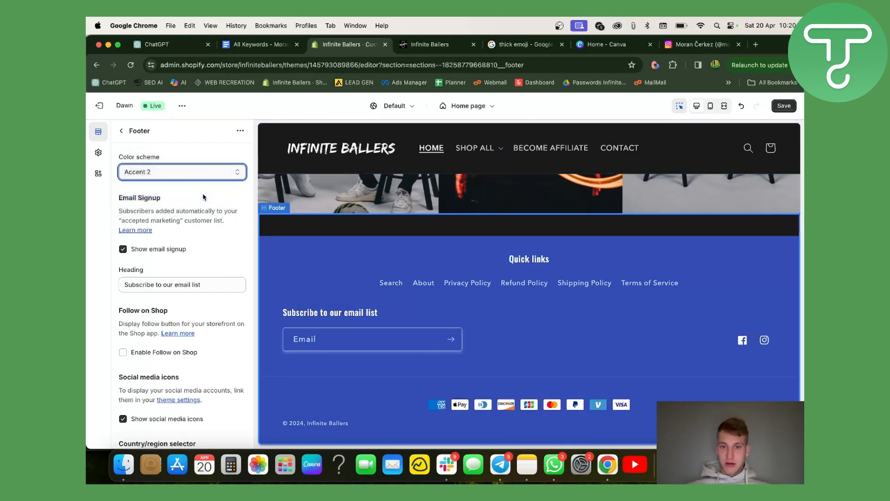
{"action": "left_click", "coordinate": [211, 175]}
{"action": "left_click", "coordinate": [212, 179]}
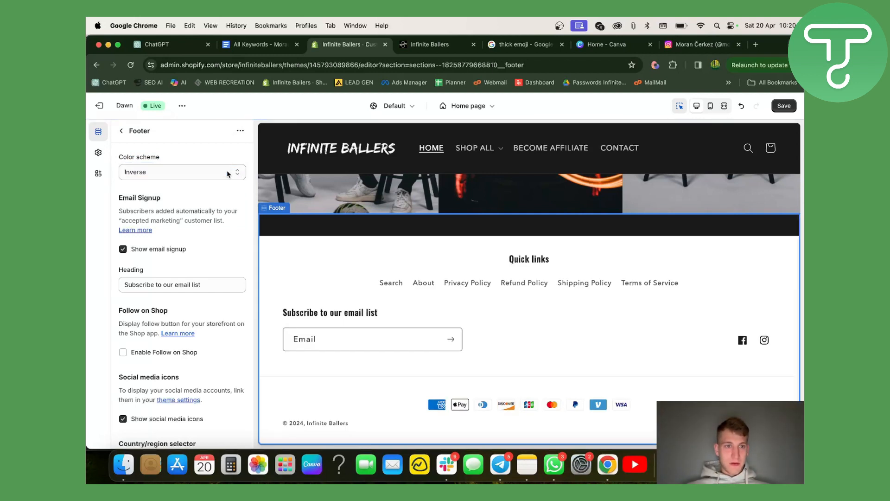
{"action": "left_click", "coordinate": [227, 174]}
{"action": "left_click", "coordinate": [212, 151]}
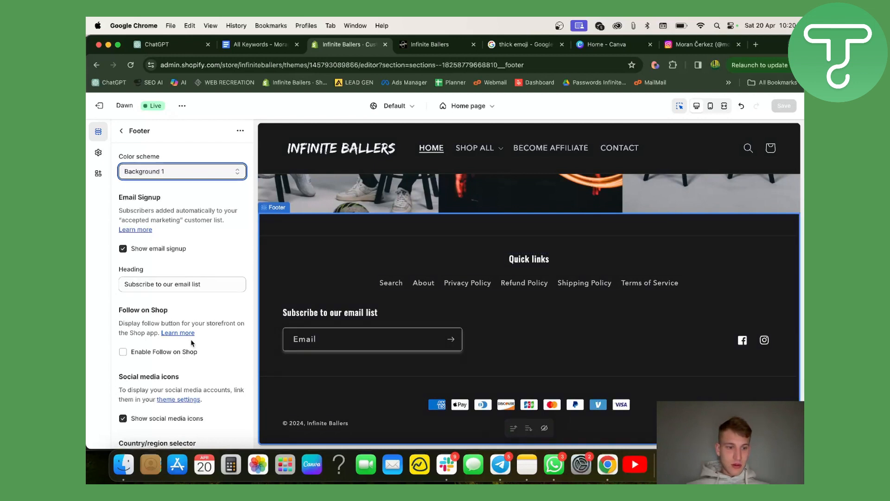
Turn the footer's payment icons off to compare the preview, and turn them back on.
{"action": "scroll", "coordinate": [192, 343], "scroll_direction": "down", "scroll_amount": 10}
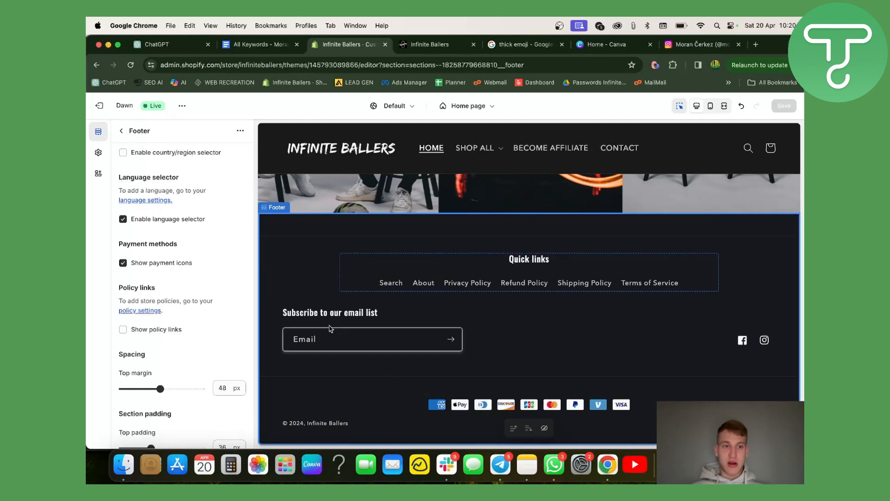
{"action": "left_click", "coordinate": [123, 263]}
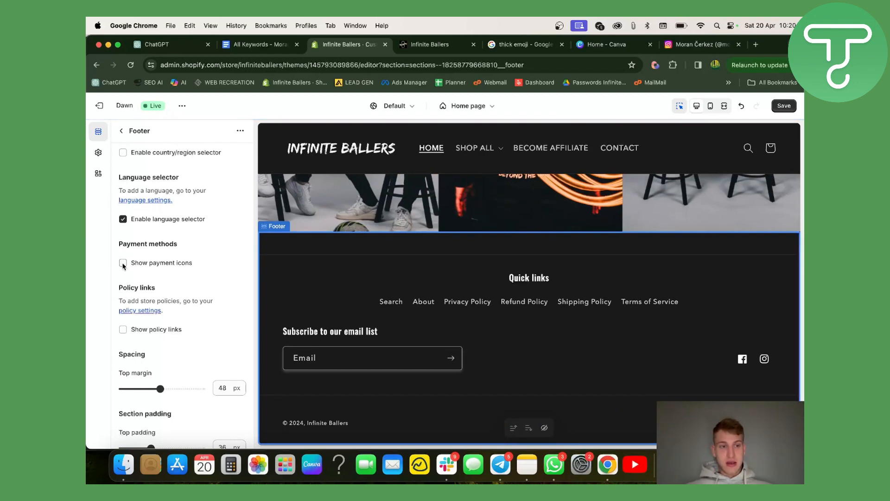
{"action": "left_click", "coordinate": [122, 263]}
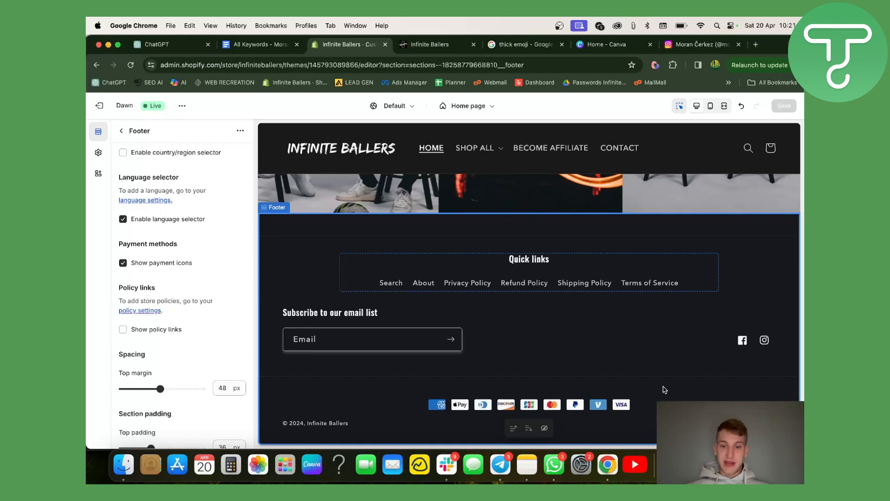
Try top margins of 100 px and 20 px on the footer, and set the margin to 0 px.
{"action": "scroll", "coordinate": [201, 346], "scroll_direction": "down", "scroll_amount": 3}
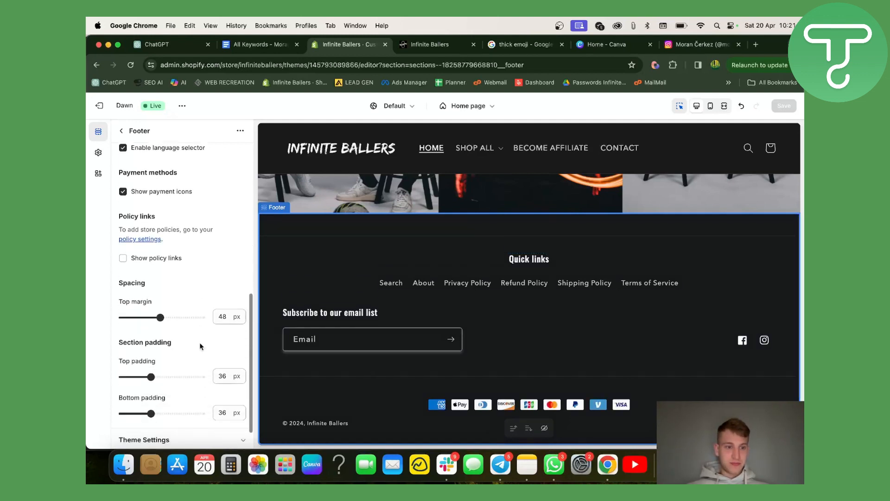
{"action": "scroll", "coordinate": [204, 287], "scroll_direction": "down", "scroll_amount": 2}
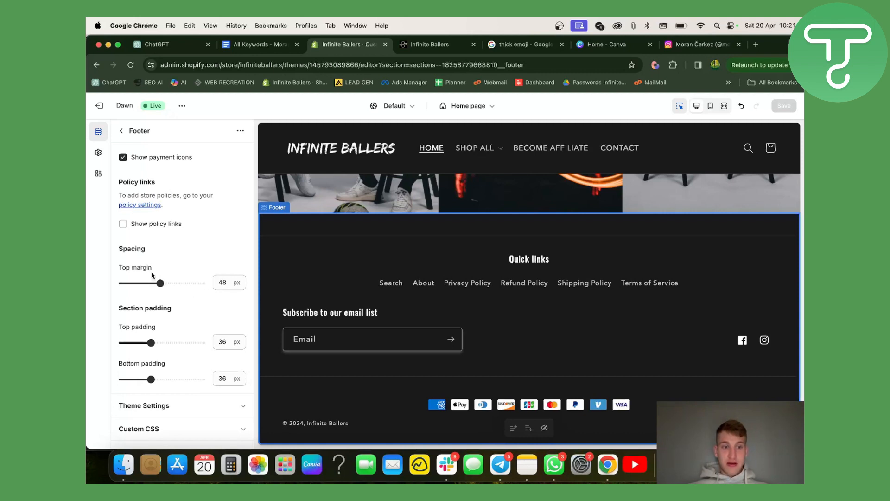
{"action": "left_click_drag", "start_coordinate": [160, 283], "coordinate": [204, 284]}
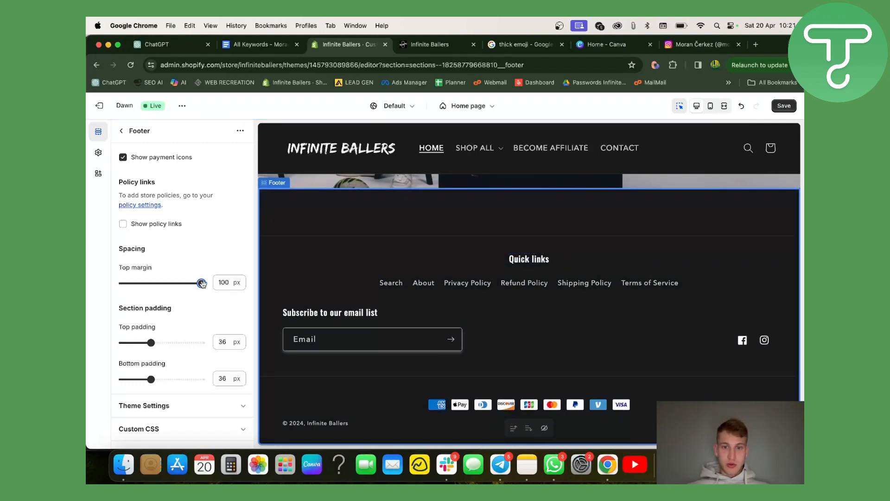
{"action": "left_click_drag", "start_coordinate": [202, 284], "coordinate": [138, 284]}
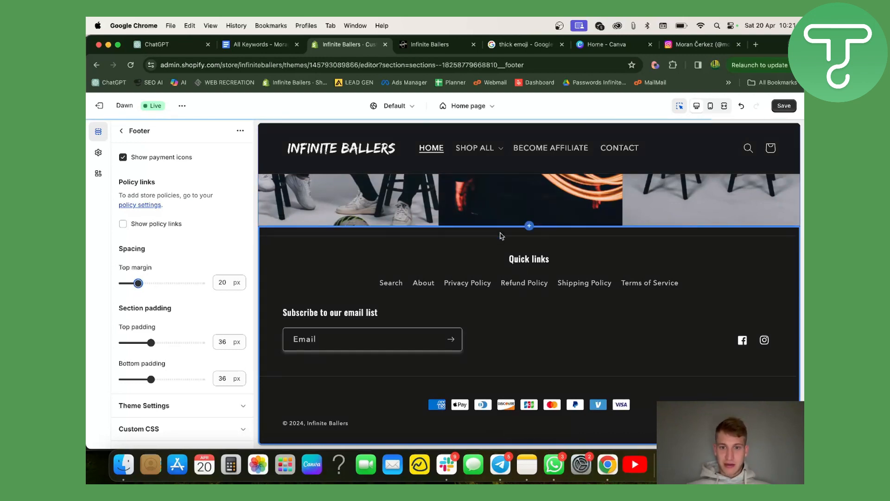
{"action": "scroll", "coordinate": [501, 234], "scroll_direction": "up", "scroll_amount": 3}
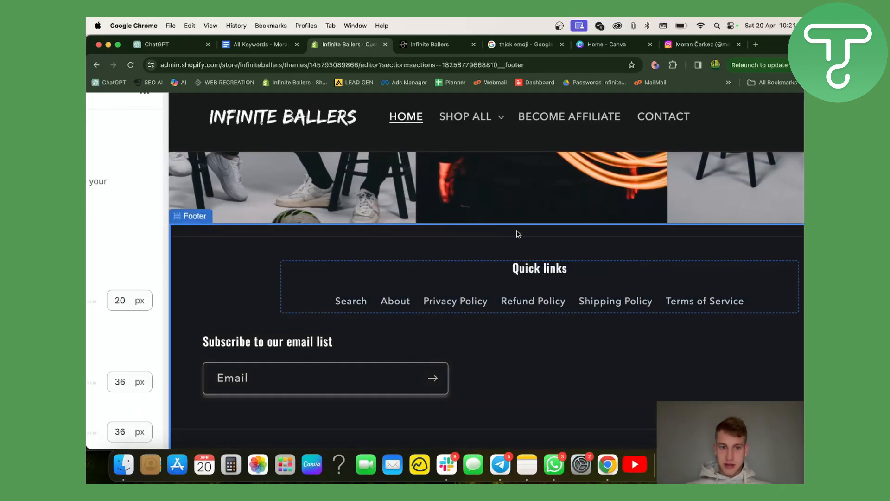
{"action": "scroll", "coordinate": [518, 234], "scroll_direction": "up", "scroll_amount": 1}
{"action": "scroll", "coordinate": [516, 232], "scroll_direction": "down", "scroll_amount": 5}
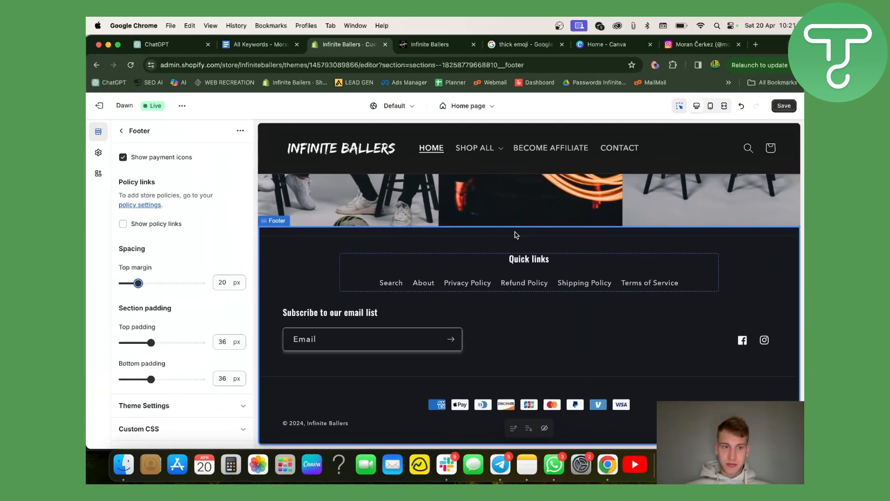
{"action": "left_click_drag", "start_coordinate": [138, 283], "coordinate": [122, 284]}
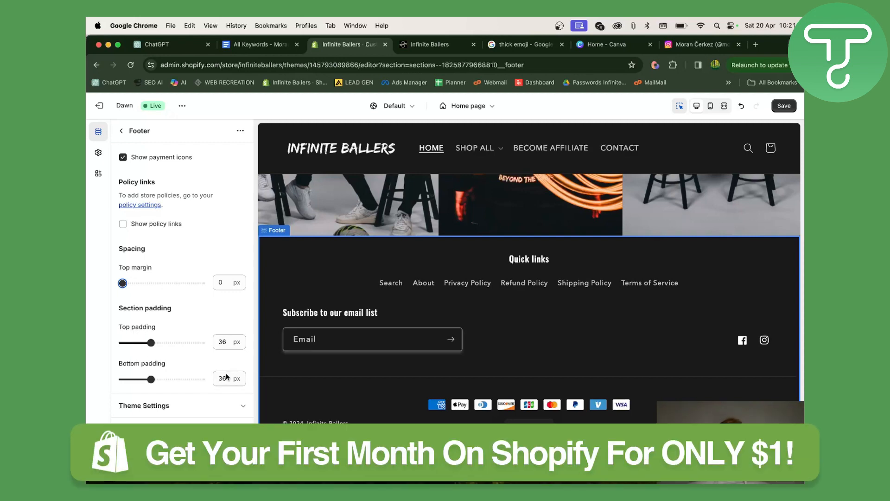
Try a footer bottom padding of 100 px, set it to 64 px, and save the theme changes.
{"action": "left_click_drag", "start_coordinate": [151, 379], "coordinate": [201, 379]}
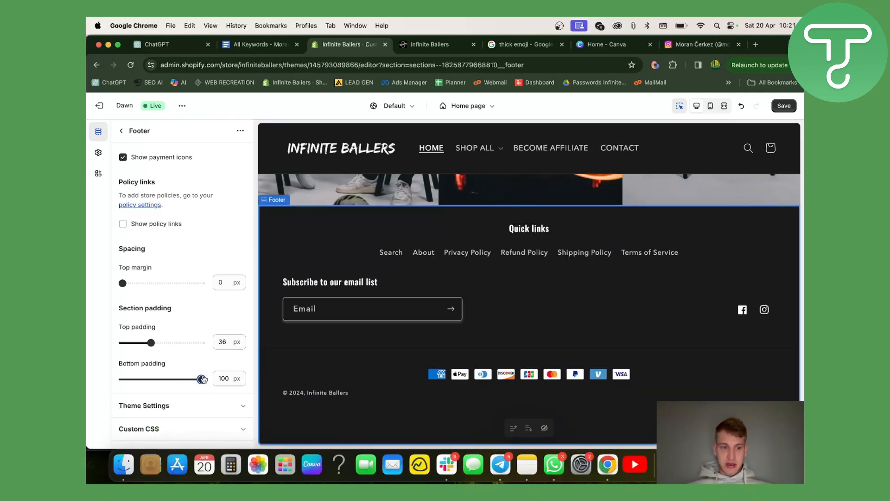
{"action": "mouse_move", "coordinate": [201, 379]}
{"action": "left_mouse_down"}
{"action": "mouse_move", "coordinate": [170, 378]}
{"action": "mouse_move", "coordinate": [200, 379]}
{"action": "left_mouse_up"}
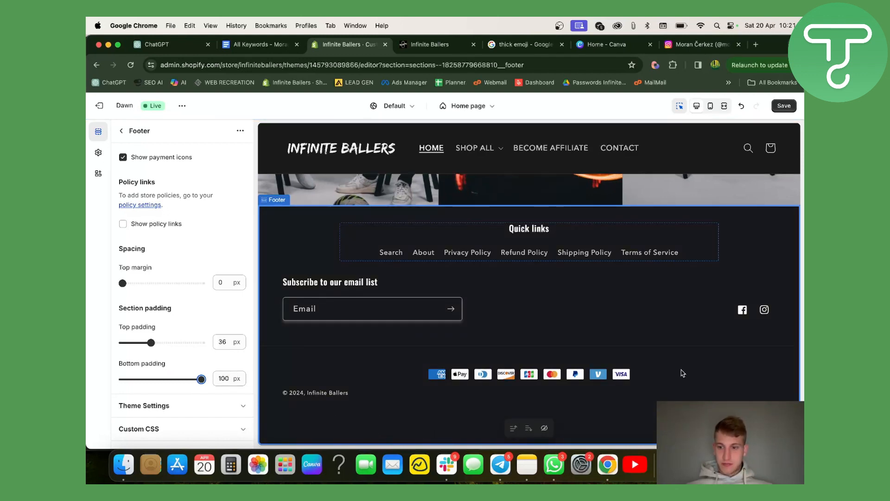
{"action": "left_click_drag", "start_coordinate": [201, 379], "coordinate": [172, 379]}
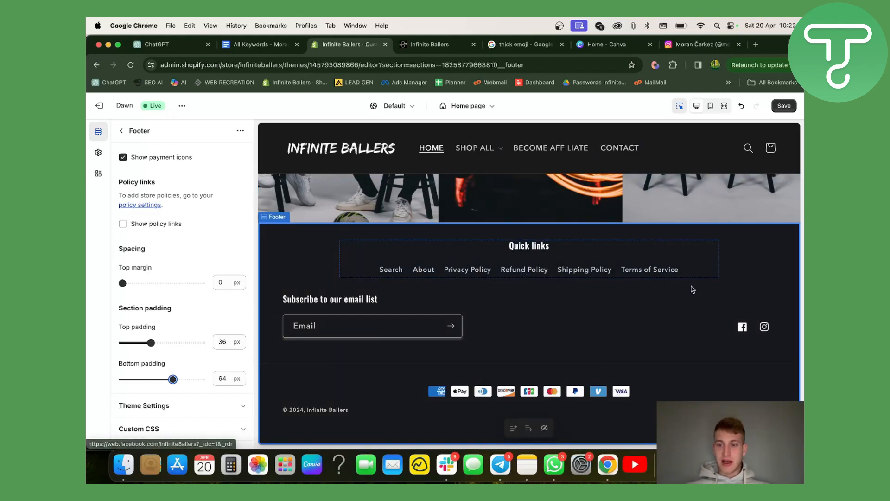
{"action": "scroll", "coordinate": [693, 288], "scroll_direction": "up", "scroll_amount": 3}
{"action": "scroll", "coordinate": [692, 289], "scroll_direction": "up", "scroll_amount": 4}
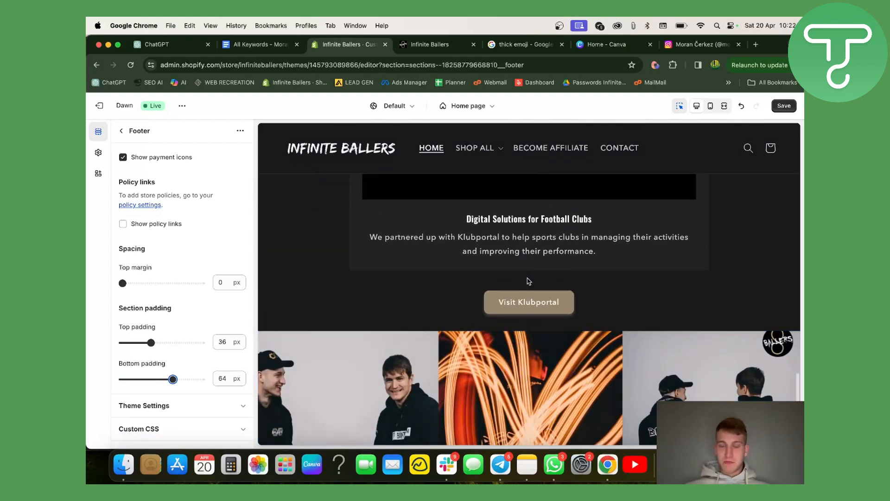
{"action": "scroll", "coordinate": [527, 287], "scroll_direction": "up", "scroll_amount": 10}
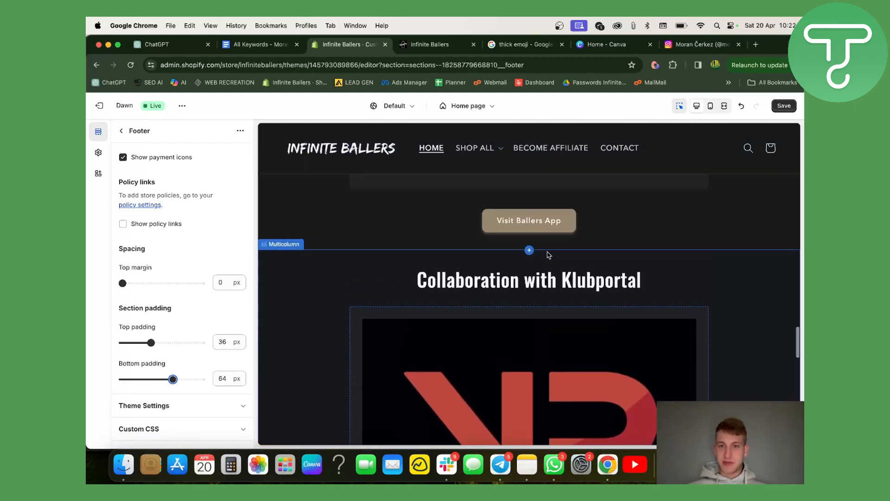
{"action": "left_click", "coordinate": [783, 105]}
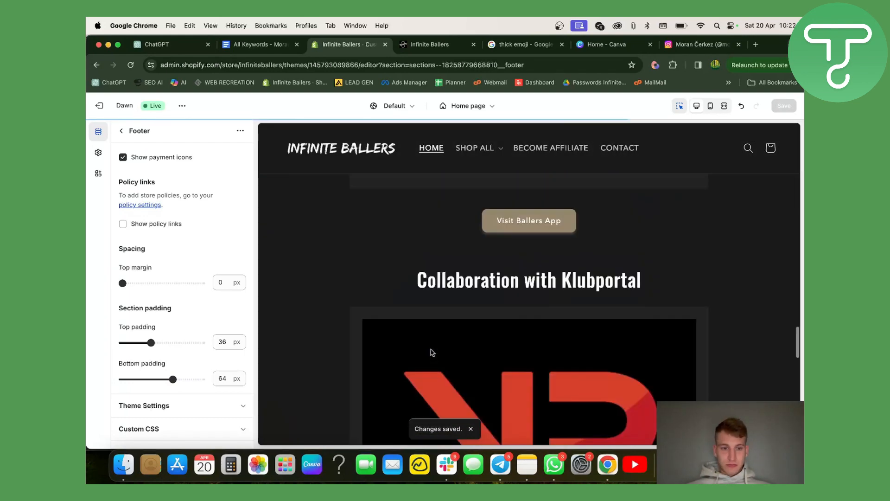
Exit the theme editor, view the online store's blog posts section, and look through its list of pages.
{"action": "left_click", "coordinate": [121, 131]}
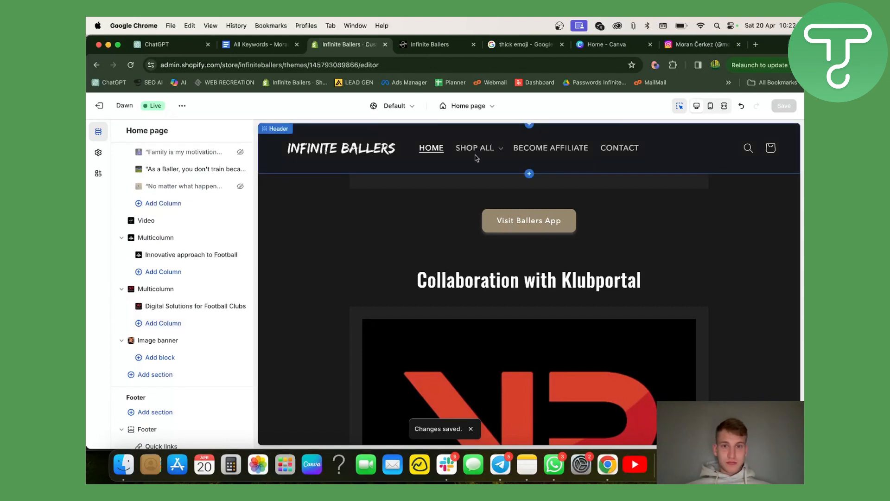
{"action": "left_click", "coordinate": [99, 106]}
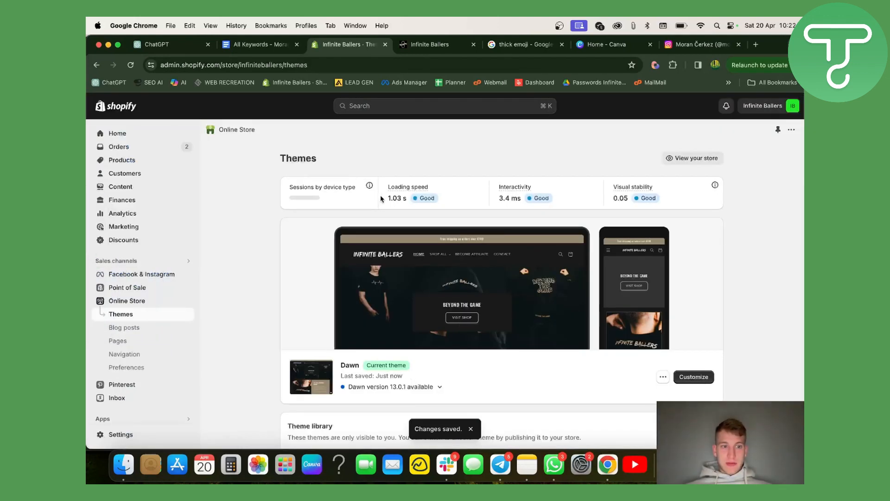
{"action": "left_click", "coordinate": [134, 329]}
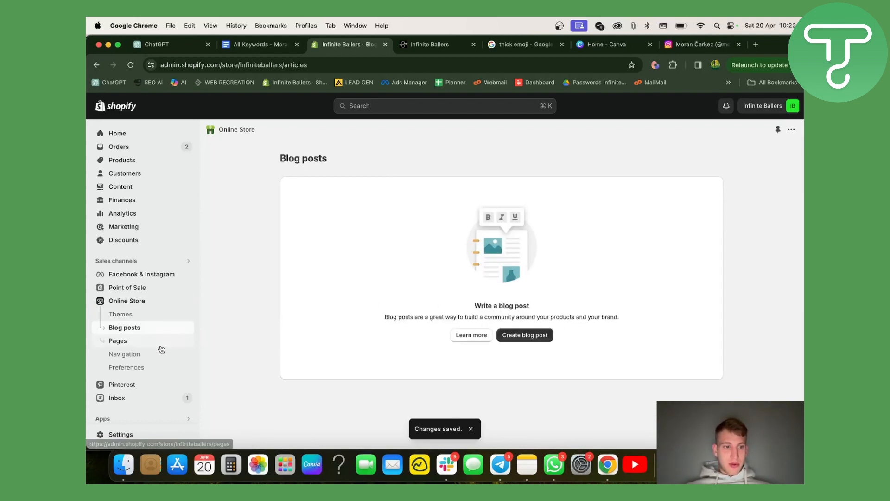
{"action": "left_click", "coordinate": [160, 346]}
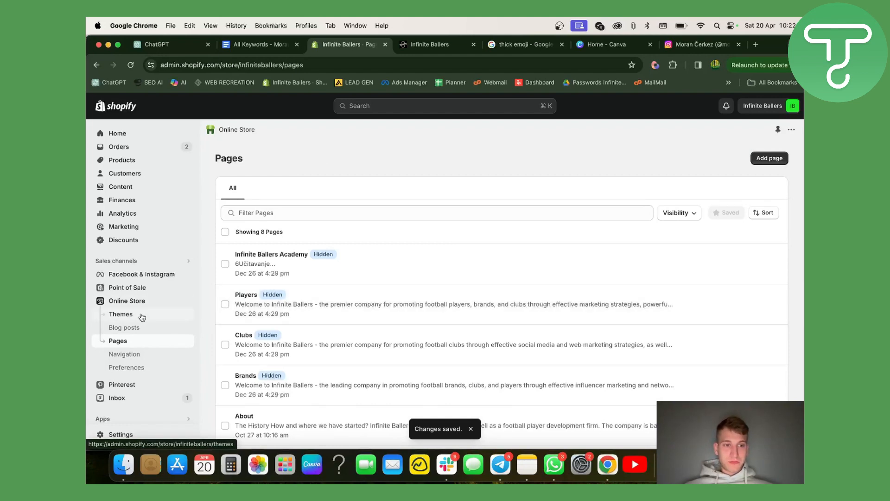
{"action": "scroll", "coordinate": [383, 304], "scroll_direction": "down", "scroll_amount": 3}
{"action": "scroll", "coordinate": [383, 304], "scroll_direction": "up", "scroll_amount": 3}
{"action": "scroll", "coordinate": [383, 304], "scroll_direction": "down", "scroll_amount": 2}
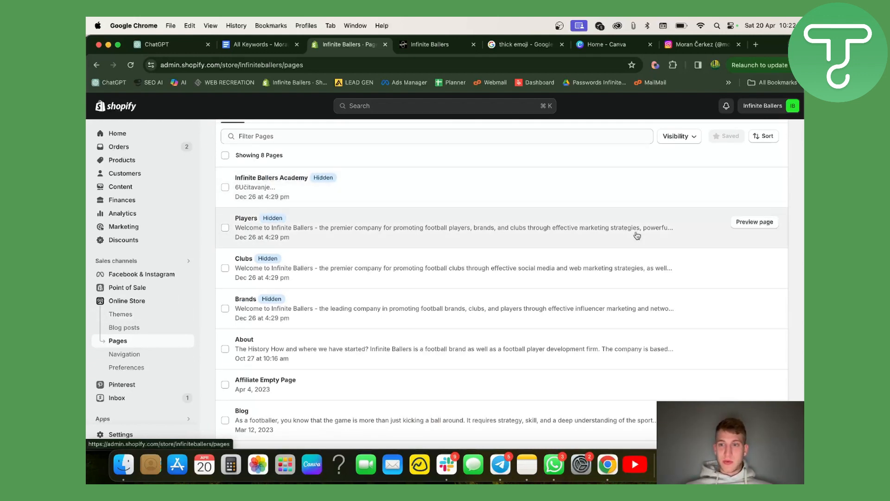
{"action": "scroll", "coordinate": [462, 231], "scroll_direction": "up", "scroll_amount": 2}
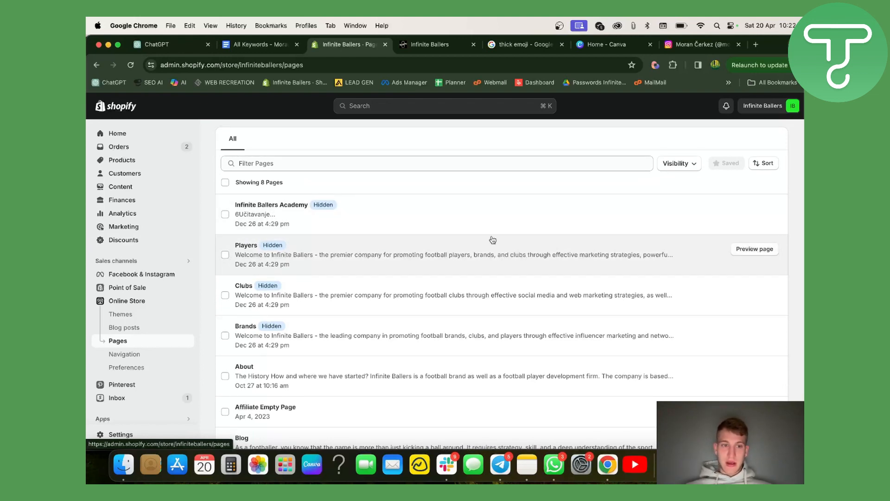
Open the Players page to review its content and visibility settings, and return to the pages list.
{"action": "left_click", "coordinate": [247, 246]}
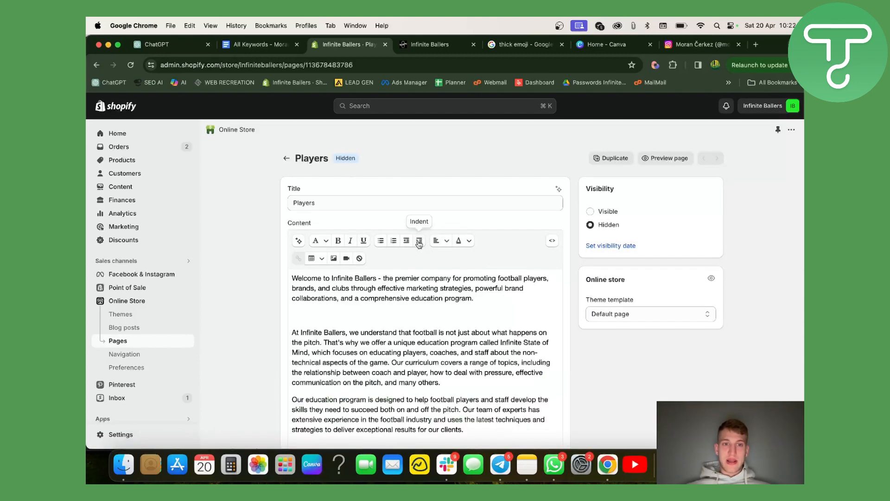
{"action": "scroll", "coordinate": [530, 198], "scroll_direction": "down", "scroll_amount": 2}
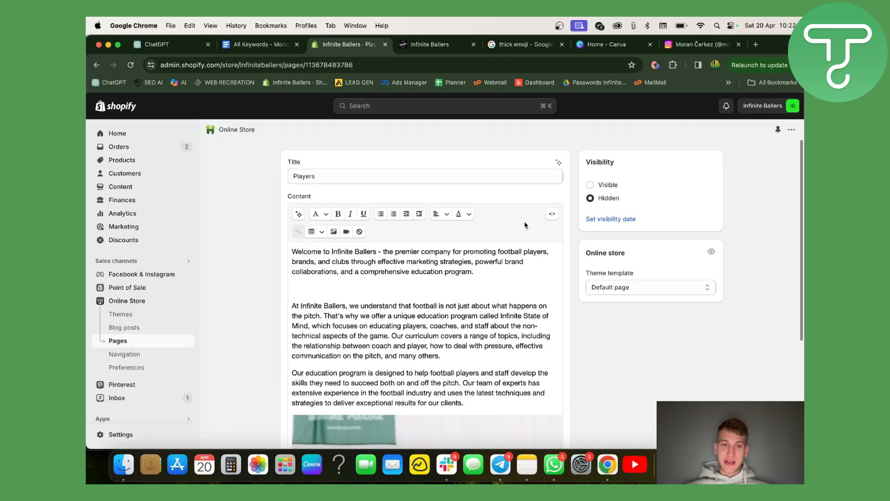
{"action": "scroll", "coordinate": [530, 198], "scroll_direction": "up", "scroll_amount": 2}
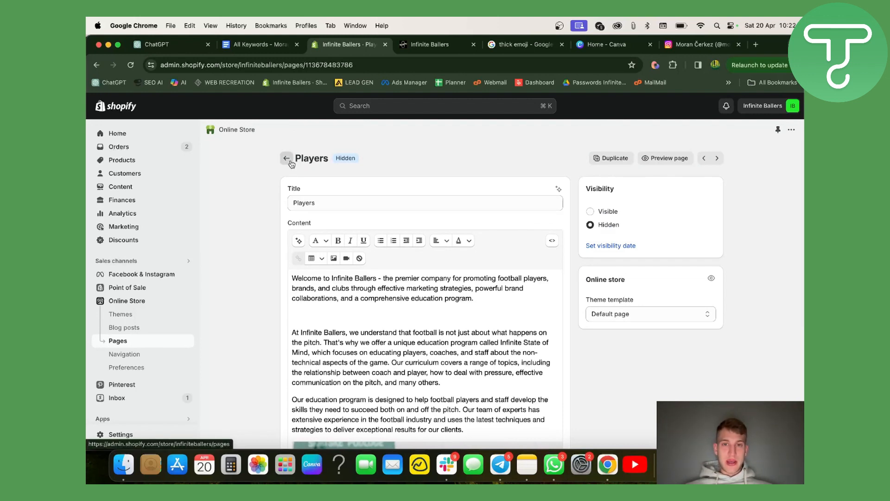
{"action": "left_click", "coordinate": [287, 159]}
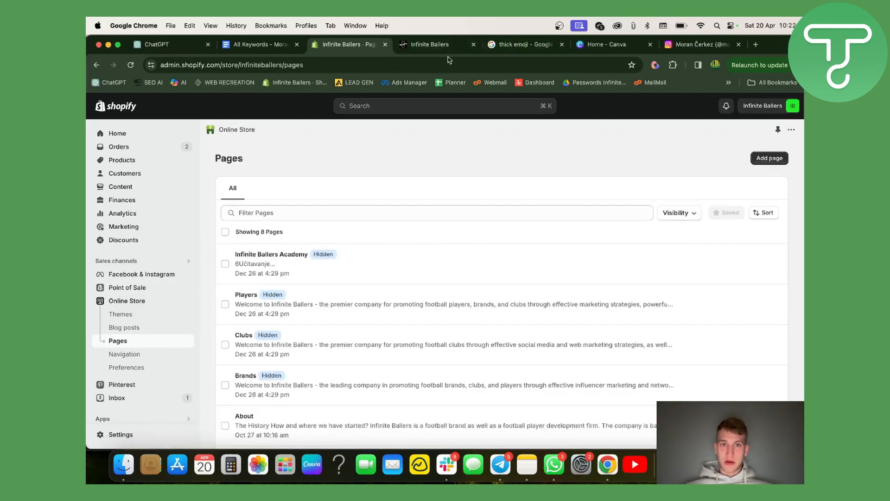
Switch to the live storefront and view the Beyond The Game collection and the Contact page.
{"action": "left_click", "coordinate": [438, 45]}
{"action": "left_click", "coordinate": [261, 146]}
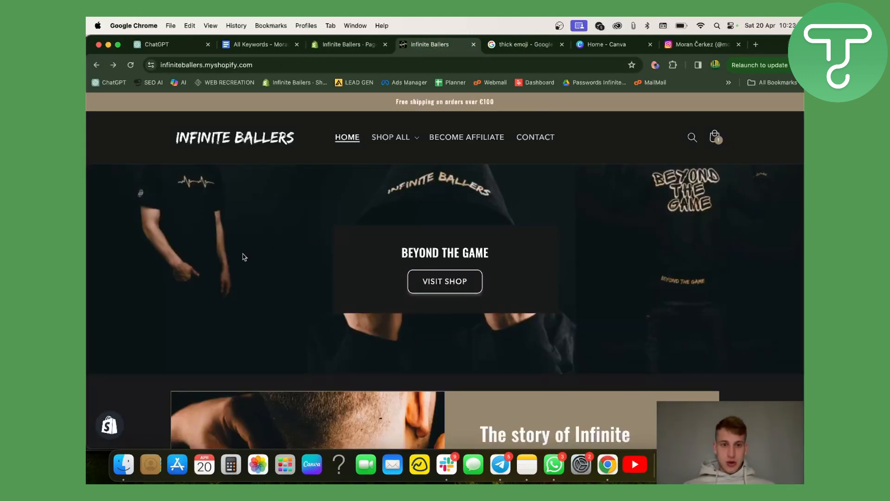
{"action": "left_click", "coordinate": [401, 141]}
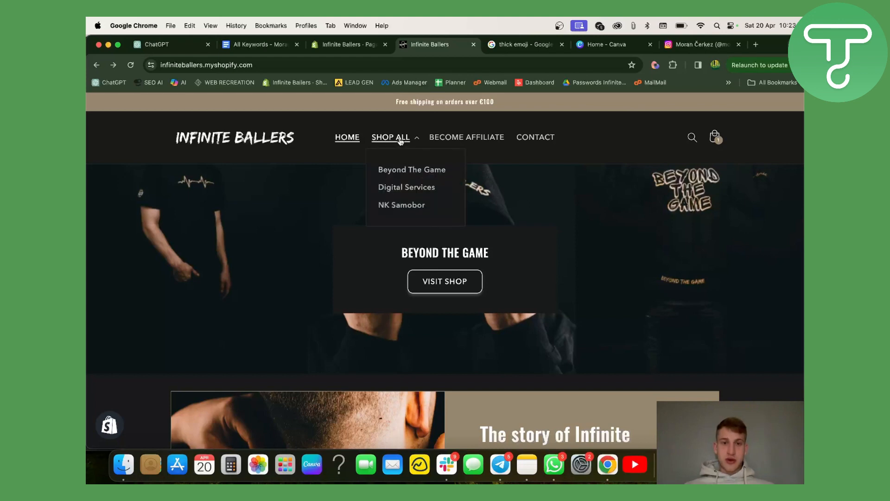
{"action": "left_click", "coordinate": [400, 170]}
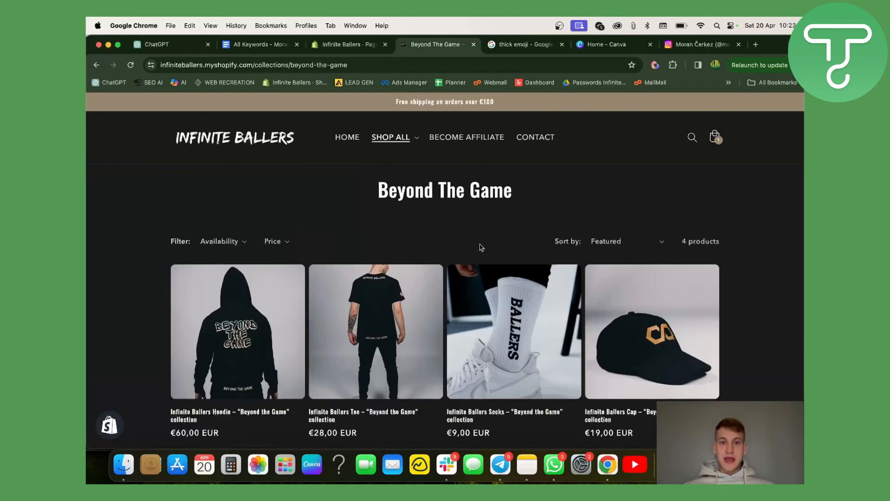
{"action": "left_click", "coordinate": [543, 138]}
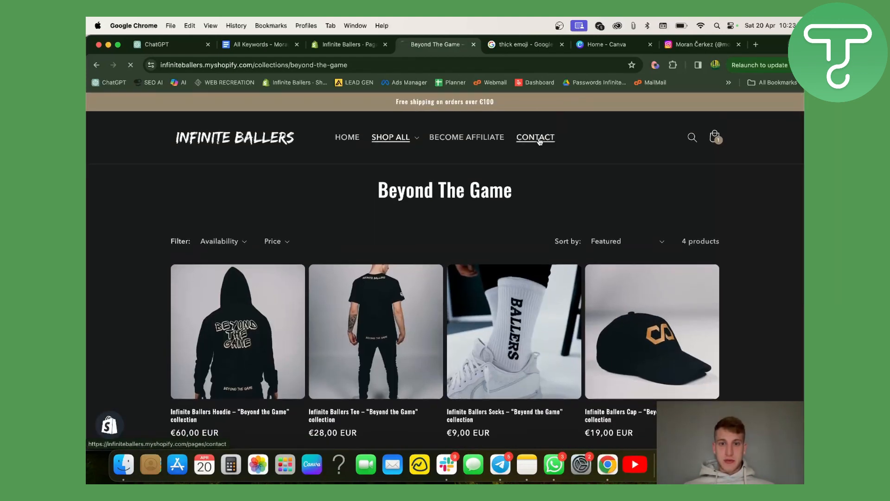
{"action": "scroll", "coordinate": [384, 349], "scroll_direction": "down", "scroll_amount": 3}
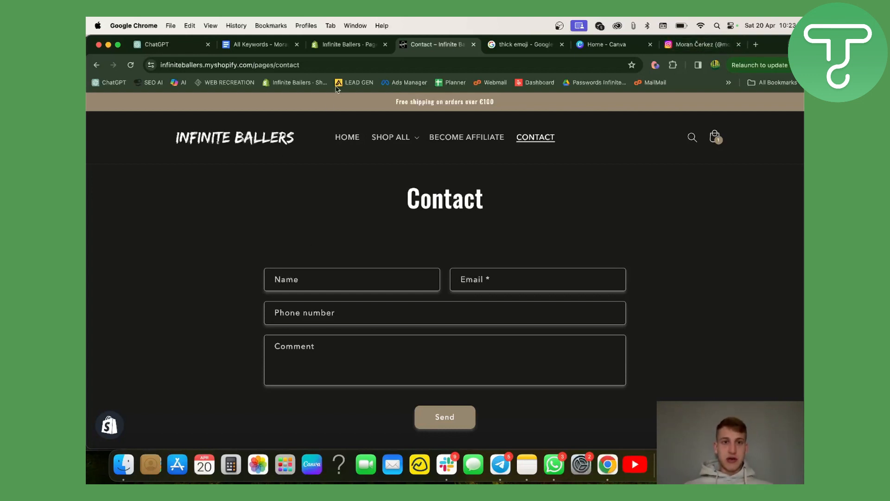
Return to the Shopify admin's pages list and open previews of the Brands, Clubs and Players pages.
{"action": "left_click", "coordinate": [346, 44]}
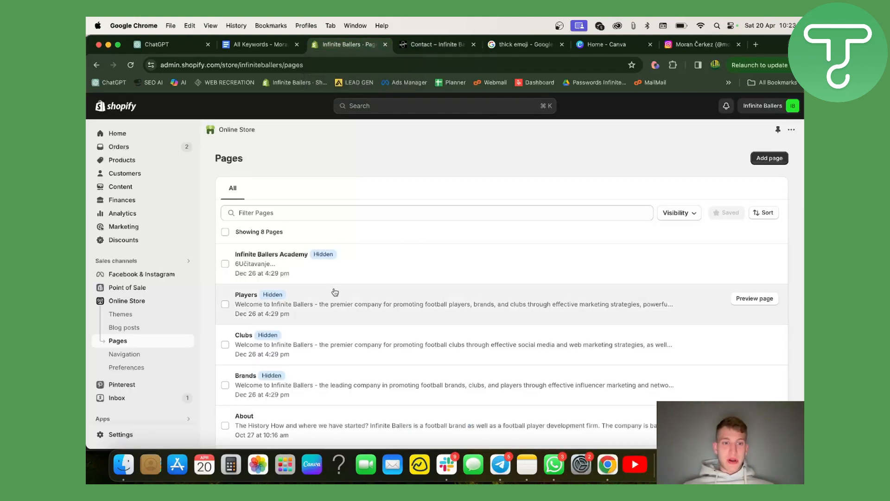
{"action": "scroll", "coordinate": [335, 291], "scroll_direction": "down", "scroll_amount": 3}
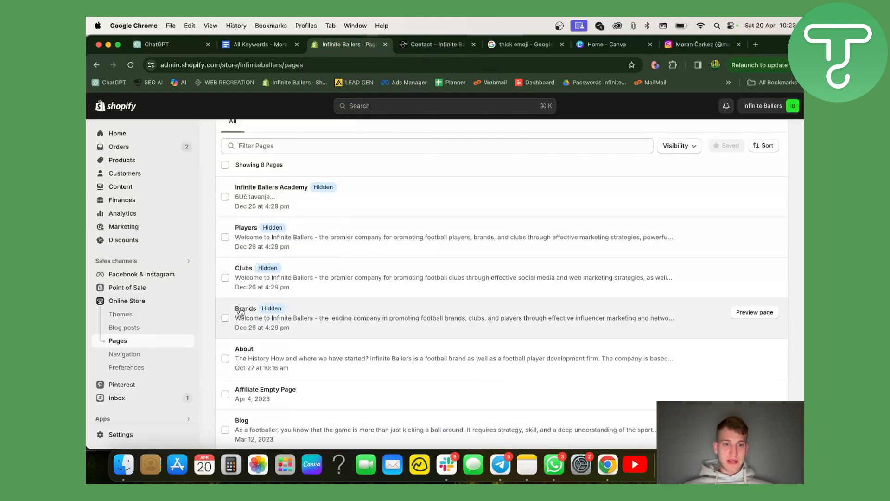
{"action": "left_click", "coordinate": [745, 313]}
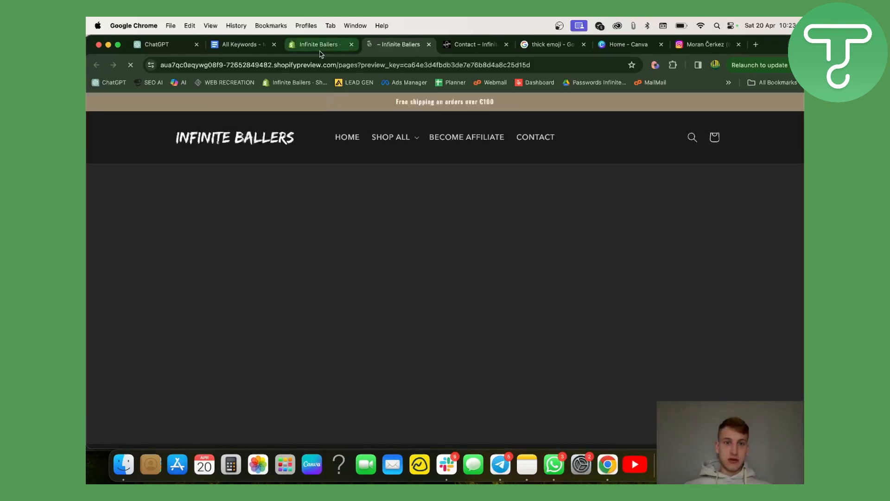
{"action": "left_click", "coordinate": [322, 44]}
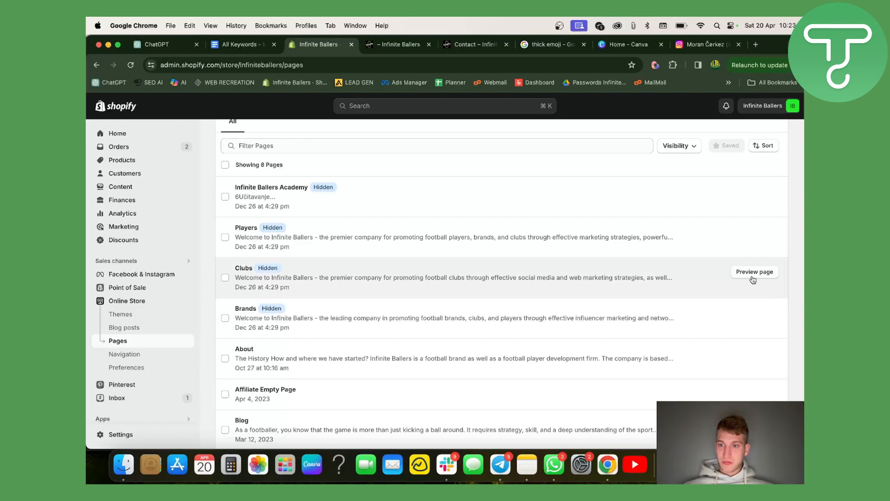
{"action": "left_click", "coordinate": [752, 276]}
{"action": "left_click", "coordinate": [301, 44]}
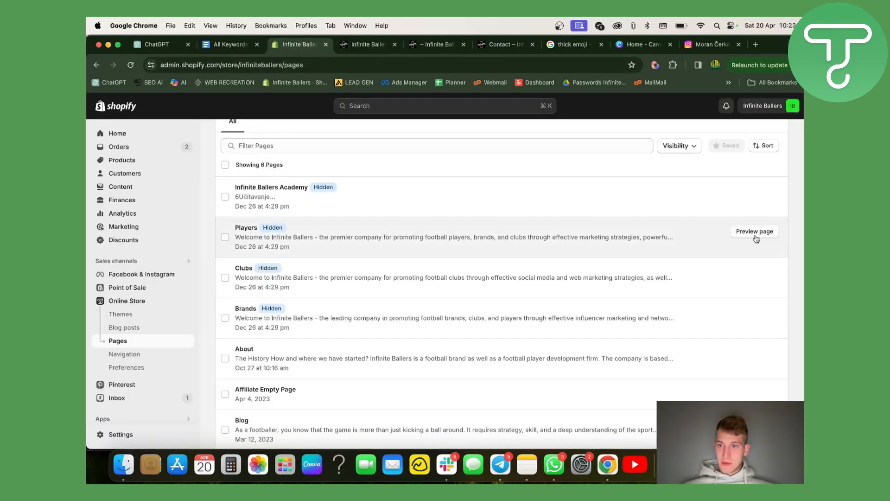
{"action": "left_click", "coordinate": [756, 236]}
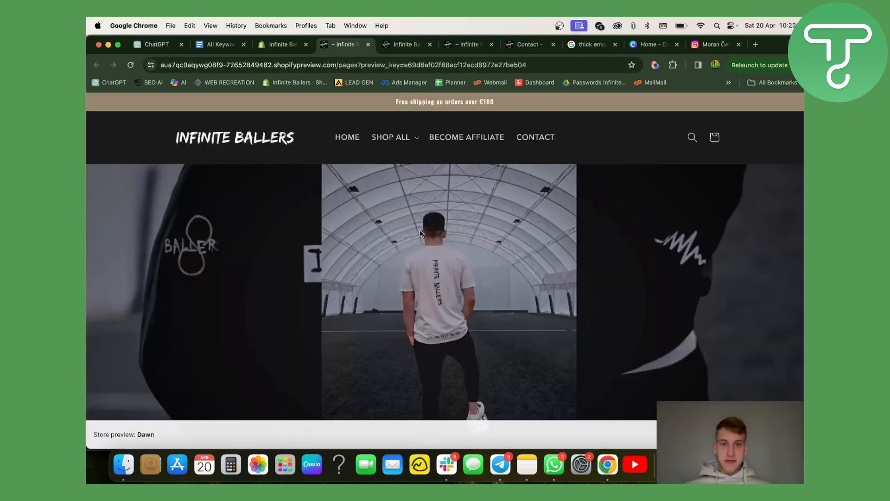
Examine the section layouts of the Players, Clubs and Brands pages in their open previews.
{"action": "scroll", "coordinate": [421, 234], "scroll_direction": "down", "scroll_amount": 15}
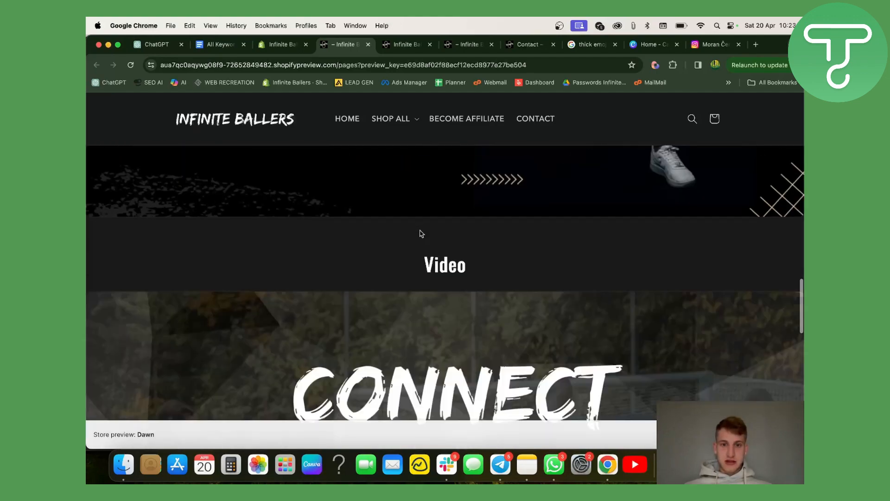
{"action": "scroll", "coordinate": [421, 233], "scroll_direction": "down", "scroll_amount": 10}
{"action": "scroll", "coordinate": [395, 146], "scroll_direction": "up", "scroll_amount": 12}
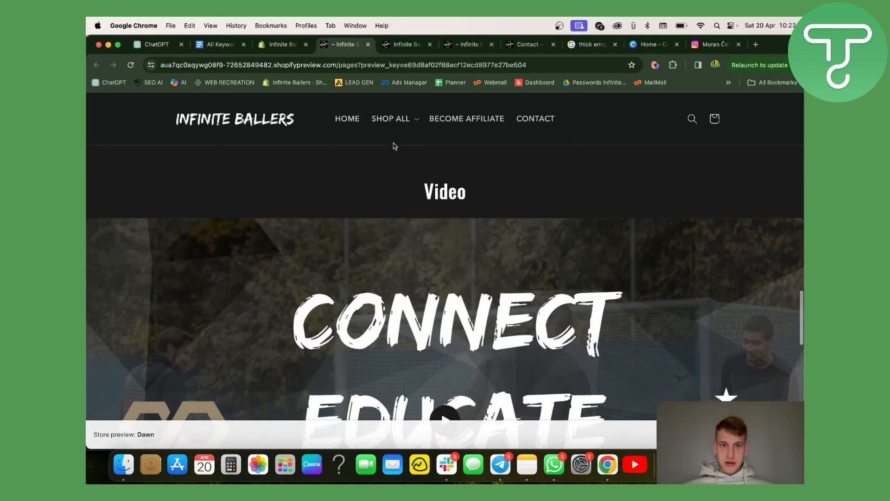
{"action": "left_click", "coordinate": [399, 45]}
{"action": "scroll", "coordinate": [444, 295], "scroll_direction": "down", "scroll_amount": 15}
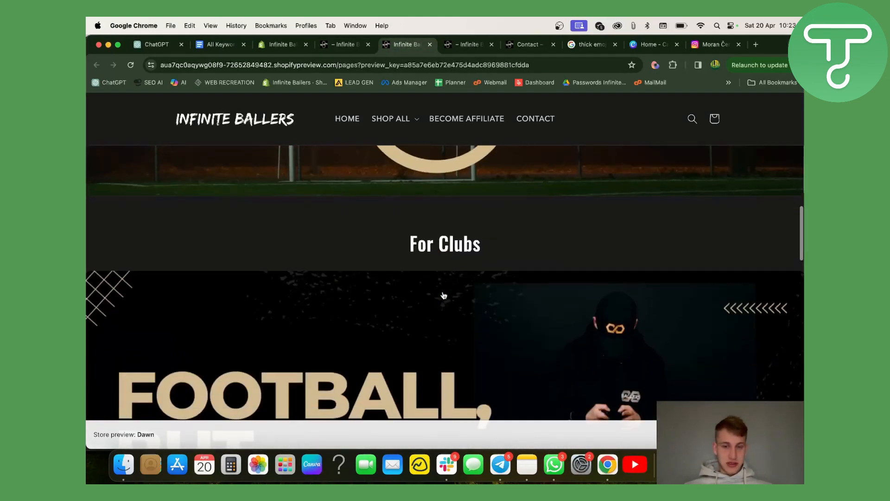
{"action": "scroll", "coordinate": [444, 295], "scroll_direction": "down", "scroll_amount": 6}
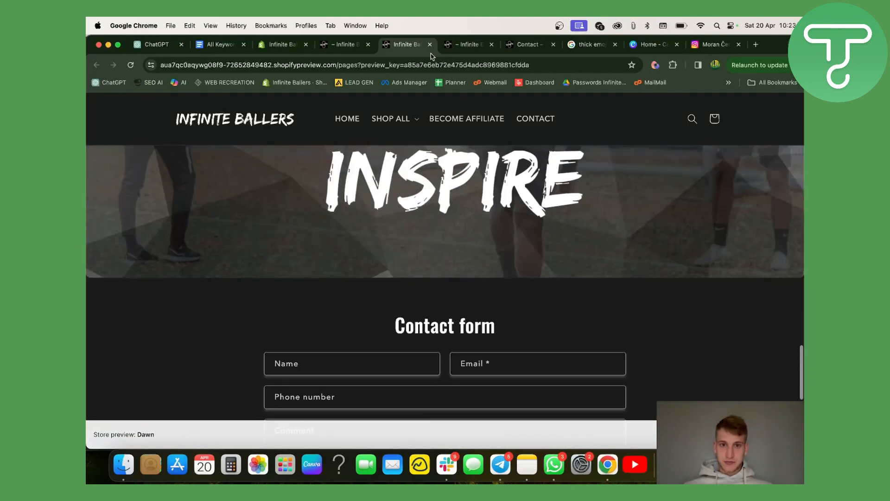
{"action": "left_click", "coordinate": [462, 45]}
{"action": "scroll", "coordinate": [469, 302], "scroll_direction": "down", "scroll_amount": 15}
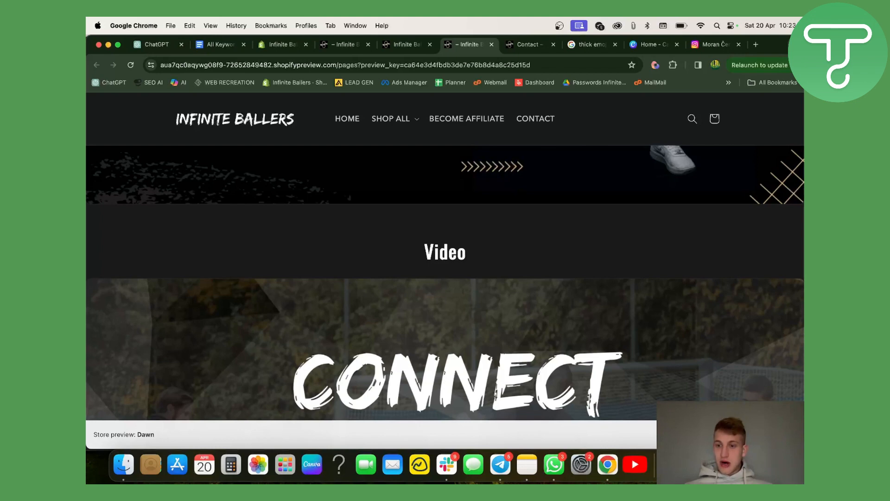
Look through the video, brands and clubs sections of the store page previews.
{"action": "scroll", "coordinate": [479, 242], "scroll_direction": "up", "scroll_amount": 3}
{"action": "scroll", "coordinate": [404, 246], "scroll_direction": "down", "scroll_amount": 12}
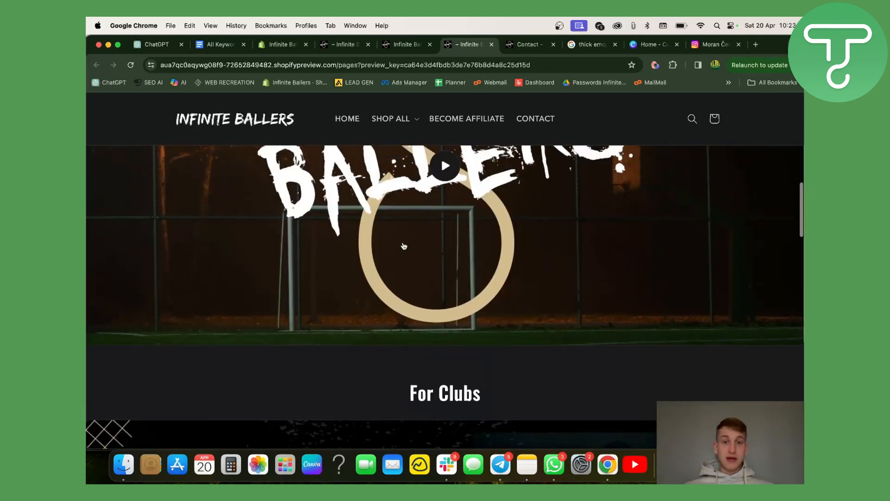
{"action": "scroll", "coordinate": [404, 246], "scroll_direction": "up", "scroll_amount": 5}
{"action": "scroll", "coordinate": [403, 246], "scroll_direction": "up", "scroll_amount": 7}
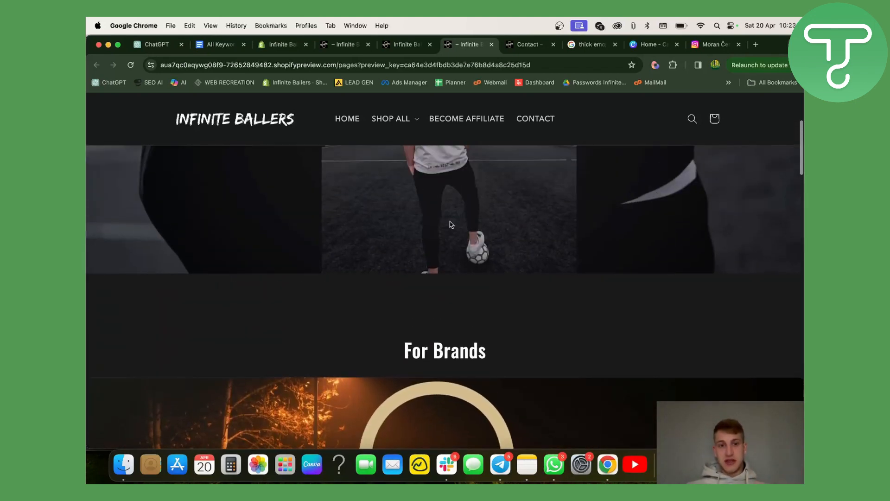
{"action": "left_click", "coordinate": [337, 45]}
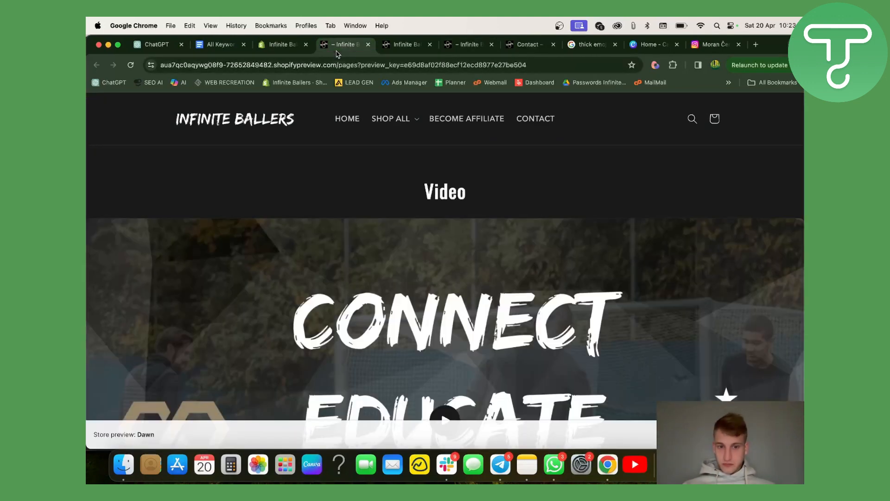
Switch to the Shopify admin and open the hidden Clubs page for editing.
{"action": "left_click", "coordinate": [278, 43]}
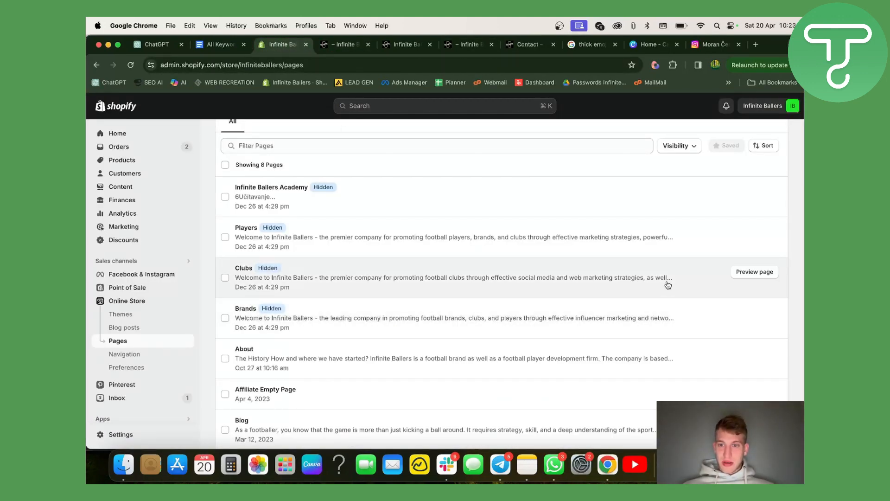
{"action": "left_click", "coordinate": [247, 271]}
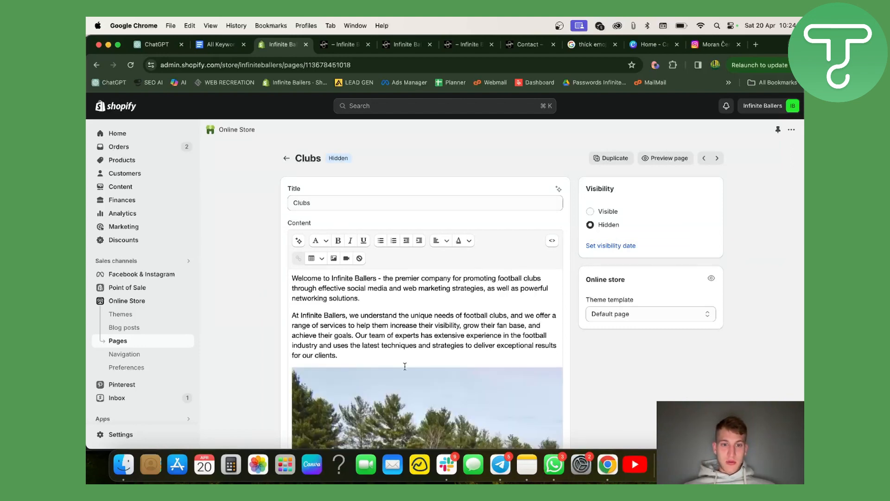
Try deleting the two introductory paragraphs from the Clubs page content, and undo the deletion.
{"action": "left_click", "coordinate": [370, 354]}
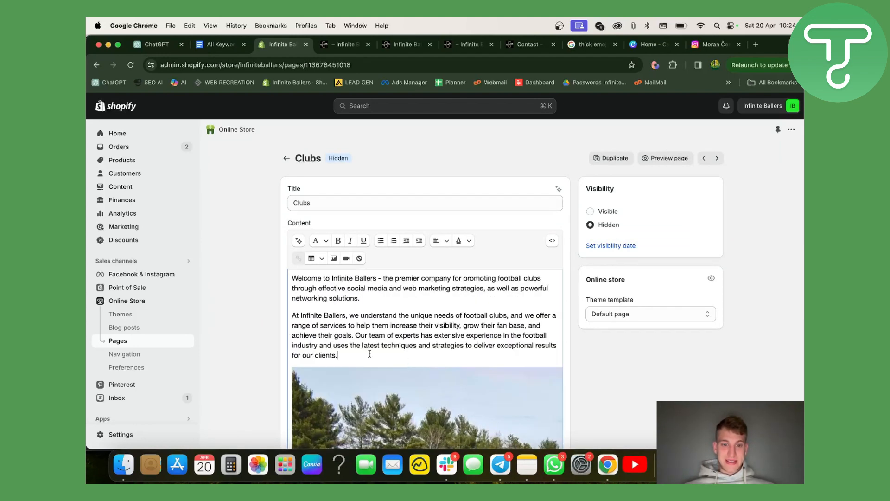
{"action": "left_click_drag", "start_coordinate": [369, 354], "coordinate": [275, 243]}
{"action": "key", "text": "BackSpace"}
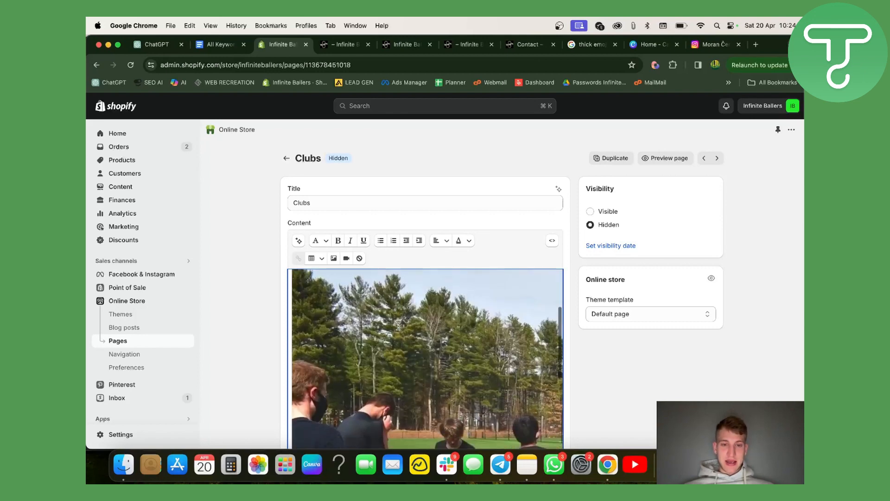
{"action": "scroll", "coordinate": [595, 336], "scroll_direction": "down", "scroll_amount": 3}
{"action": "scroll", "coordinate": [474, 288], "scroll_direction": "down", "scroll_amount": 1}
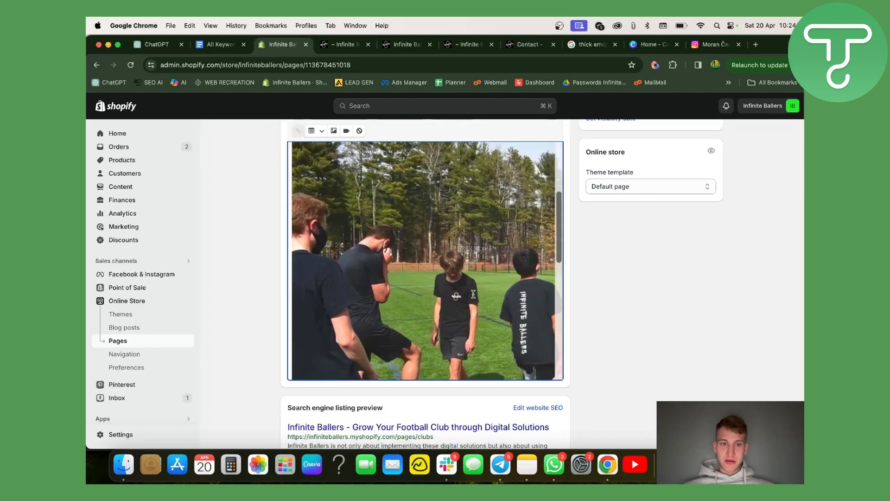
{"action": "key", "text": "super+z"}
{"action": "scroll", "coordinate": [263, 226], "scroll_direction": "up", "scroll_amount": 2}
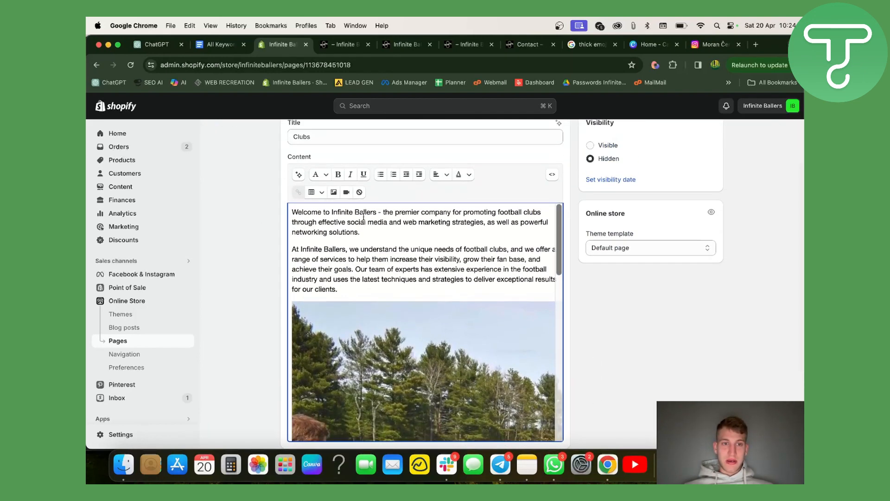
Examine the rest of the Clubs content, including the services list, the Contact us link and the search engine listing.
{"action": "scroll", "coordinate": [419, 334], "scroll_direction": "down", "scroll_amount": 8}
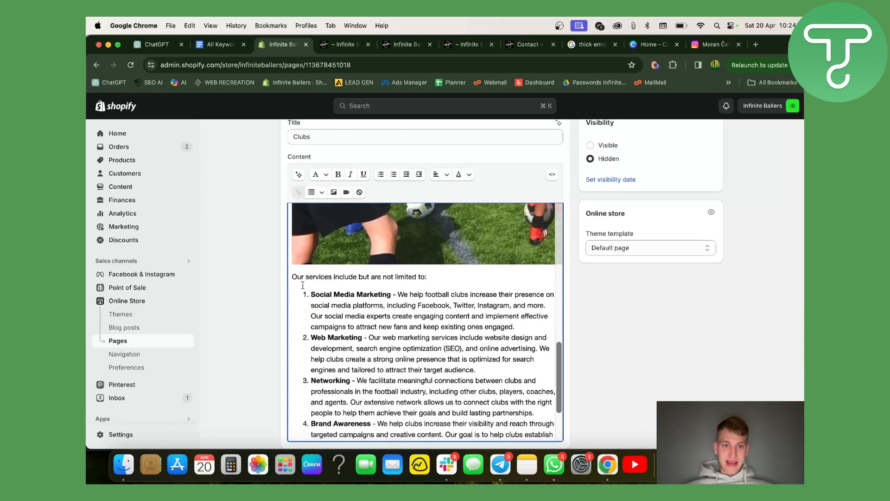
{"action": "scroll", "coordinate": [303, 286], "scroll_direction": "down", "scroll_amount": 4}
{"action": "scroll", "coordinate": [398, 310], "scroll_direction": "down", "scroll_amount": 3}
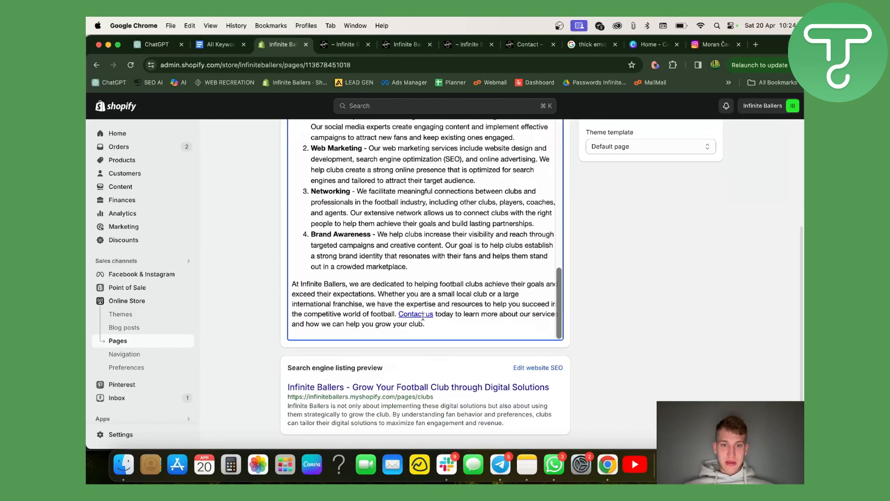
{"action": "left_click_drag", "start_coordinate": [436, 315], "coordinate": [393, 316]}
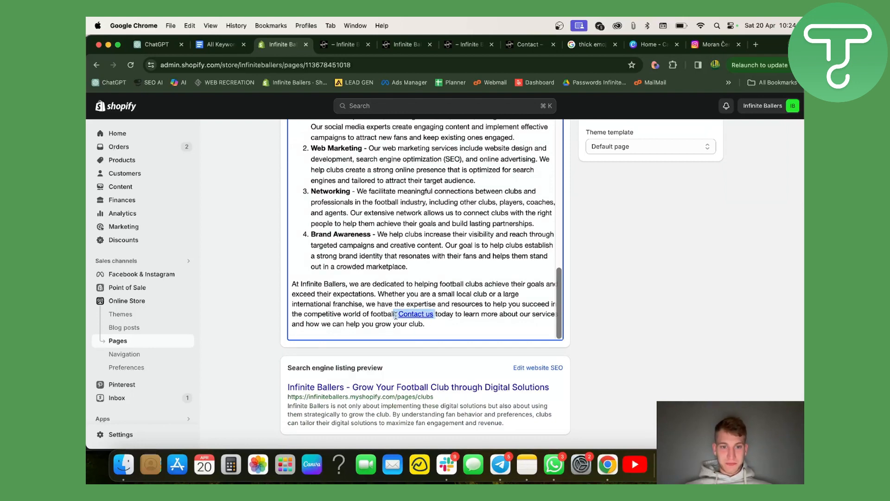
{"action": "scroll", "coordinate": [457, 301], "scroll_direction": "up", "scroll_amount": 2}
{"action": "scroll", "coordinate": [457, 301], "scroll_direction": "down", "scroll_amount": 2}
{"action": "left_click", "coordinate": [445, 205]}
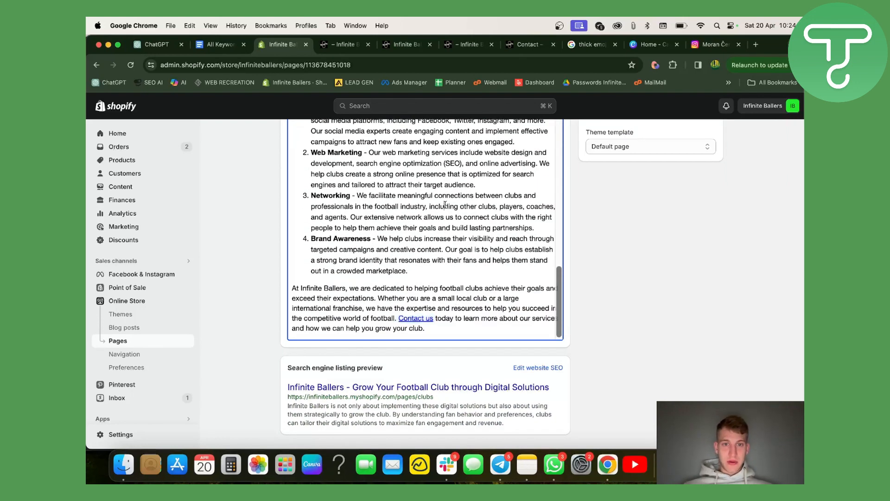
{"action": "scroll", "coordinate": [446, 205], "scroll_direction": "up", "scroll_amount": 2}
{"action": "scroll", "coordinate": [446, 204], "scroll_direction": "down", "scroll_amount": 5}
{"action": "scroll", "coordinate": [446, 205], "scroll_direction": "up", "scroll_amount": 4}
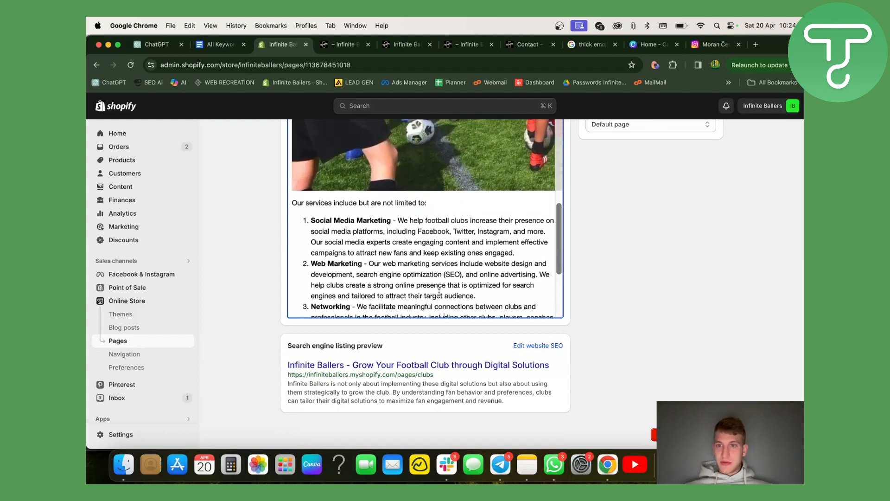
{"action": "scroll", "coordinate": [663, 275], "scroll_direction": "up", "scroll_amount": 5}
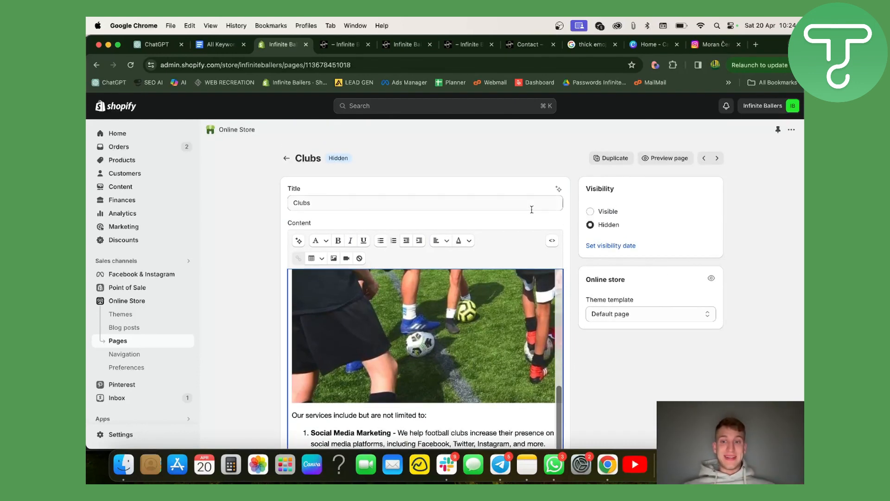
Set the Clubs page's visibility to Visible and save the page.
{"action": "left_click", "coordinate": [590, 212]}
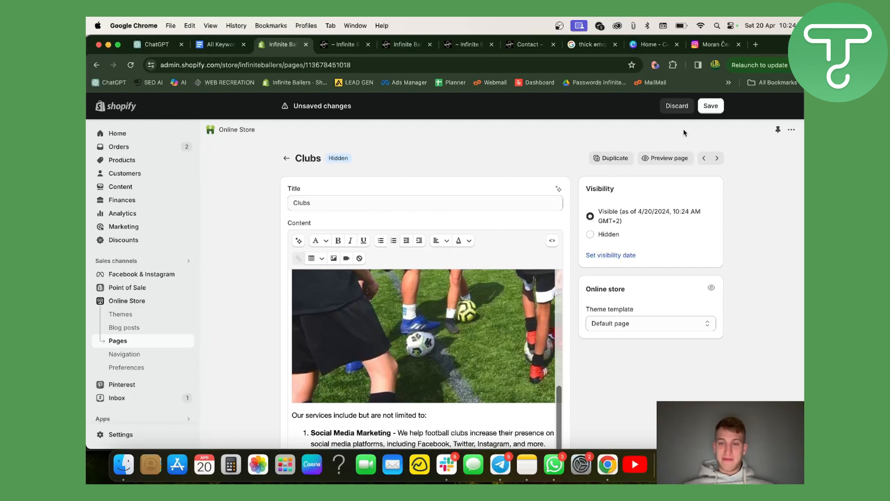
{"action": "left_click", "coordinate": [710, 106]}
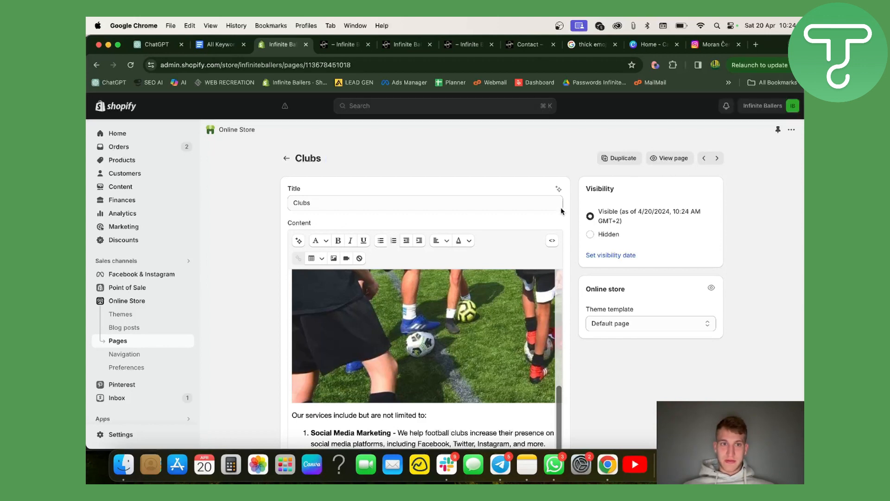
Close the leftover page previews and open the live storefront's home page.
{"action": "left_click", "coordinate": [368, 44]}
{"action": "left_click", "coordinate": [367, 45]}
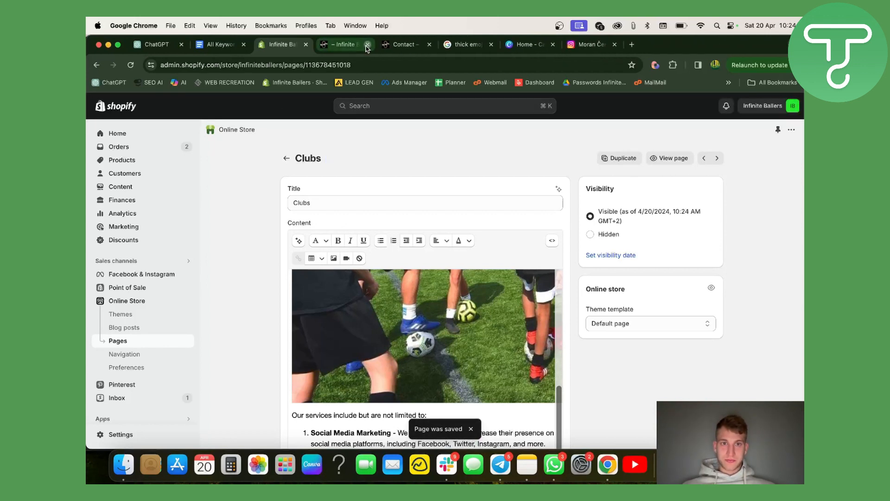
{"action": "left_click", "coordinate": [367, 45]}
{"action": "left_click", "coordinate": [342, 47]}
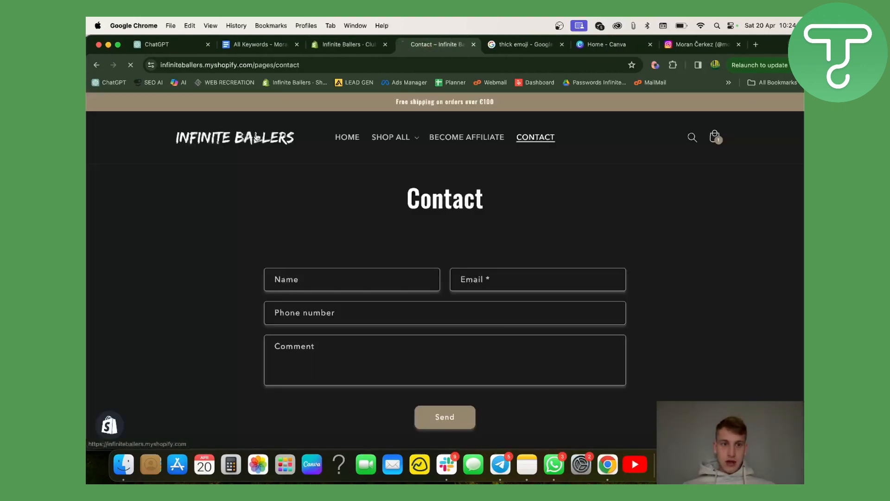
{"action": "left_click", "coordinate": [347, 137]}
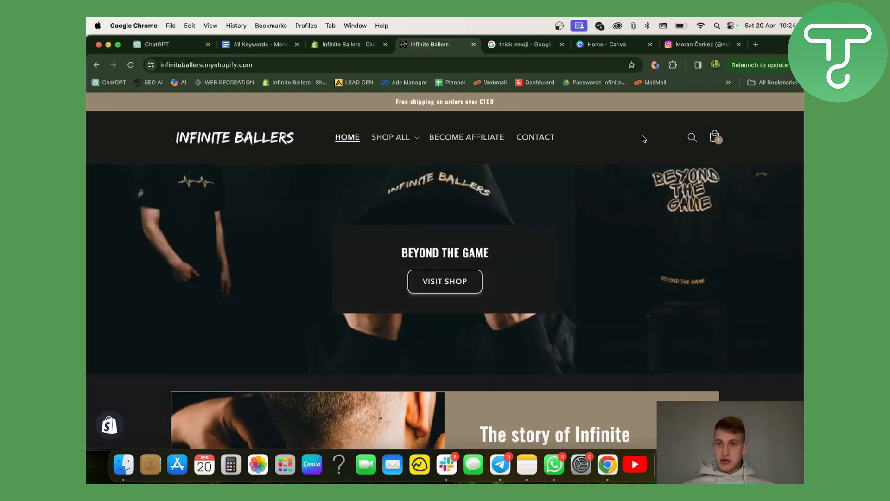
View the published Clubs page from its admin entry and examine its content and web address.
{"action": "left_click", "coordinate": [376, 40]}
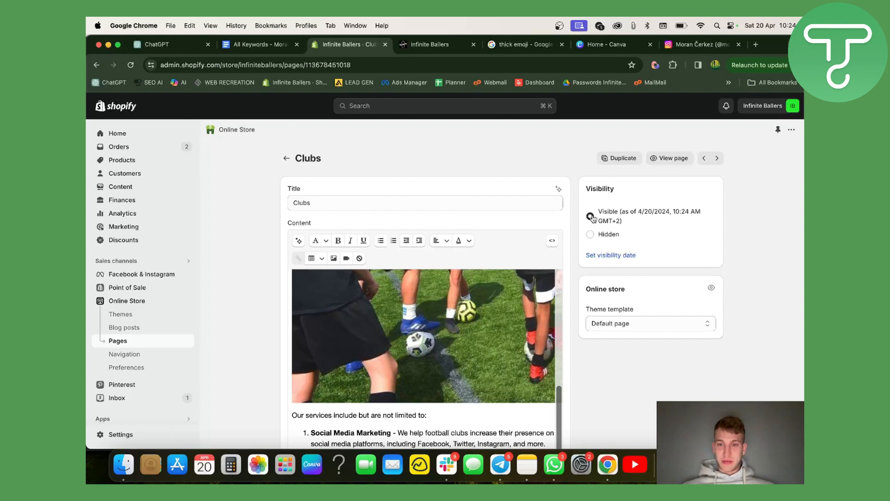
{"action": "left_click_drag", "start_coordinate": [315, 160], "coordinate": [298, 161]}
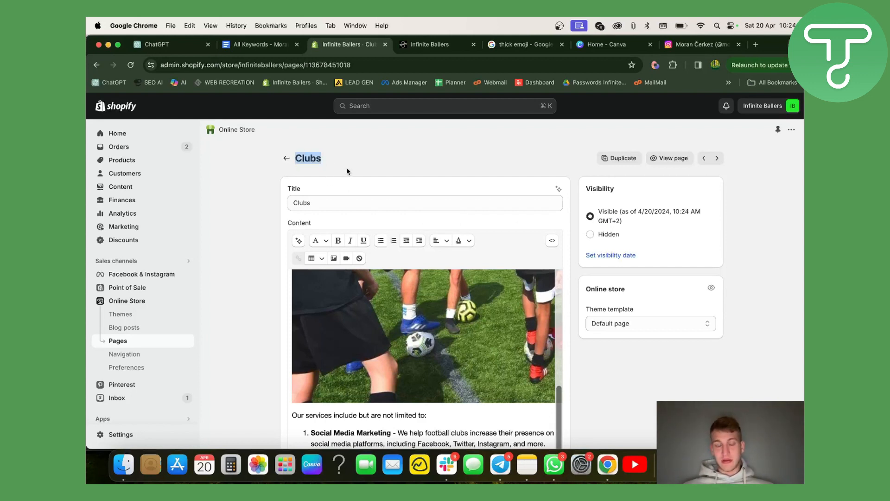
{"action": "left_click", "coordinate": [360, 158]}
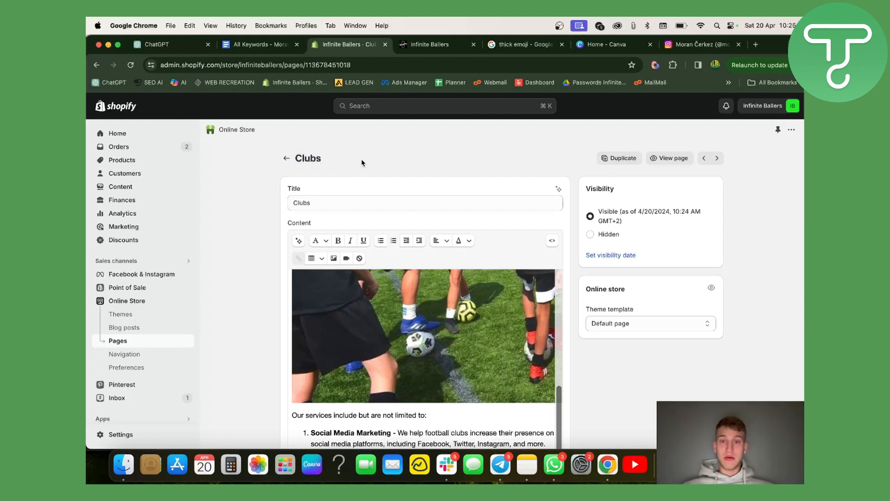
{"action": "left_click", "coordinate": [671, 159]}
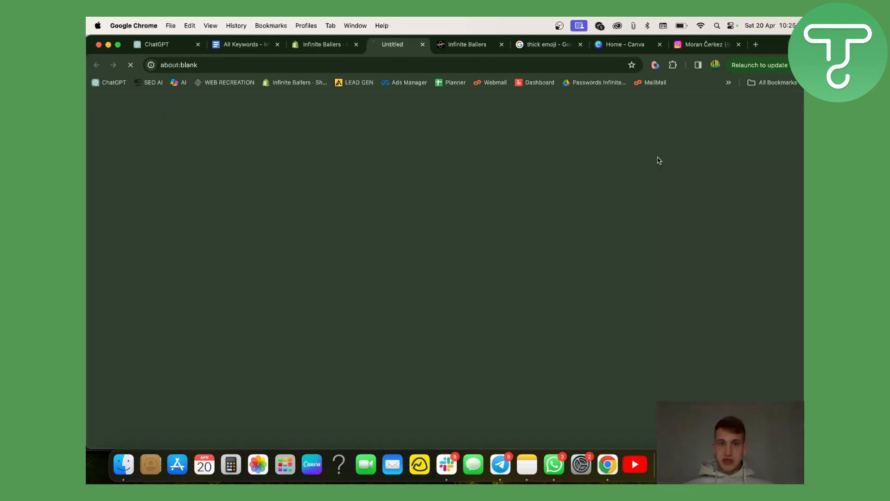
{"action": "scroll", "coordinate": [487, 266], "scroll_direction": "down", "scroll_amount": 10}
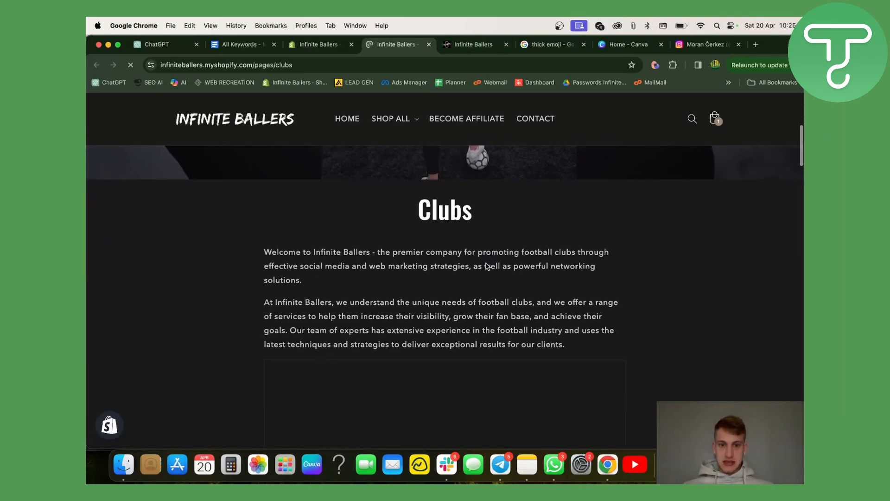
{"action": "scroll", "coordinate": [487, 266], "scroll_direction": "up", "scroll_amount": 5}
{"action": "scroll", "coordinate": [397, 286], "scroll_direction": "down", "scroll_amount": 10}
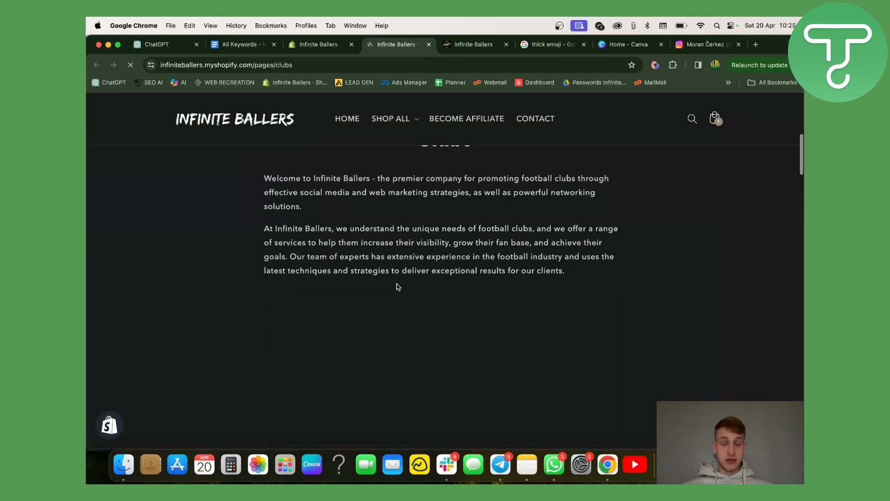
{"action": "scroll", "coordinate": [396, 286], "scroll_direction": "down", "scroll_amount": 12}
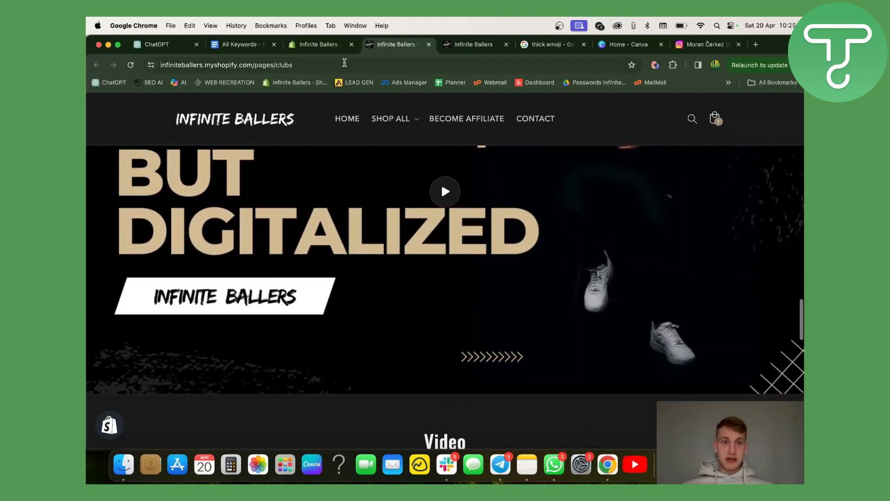
{"action": "left_click", "coordinate": [344, 64]}
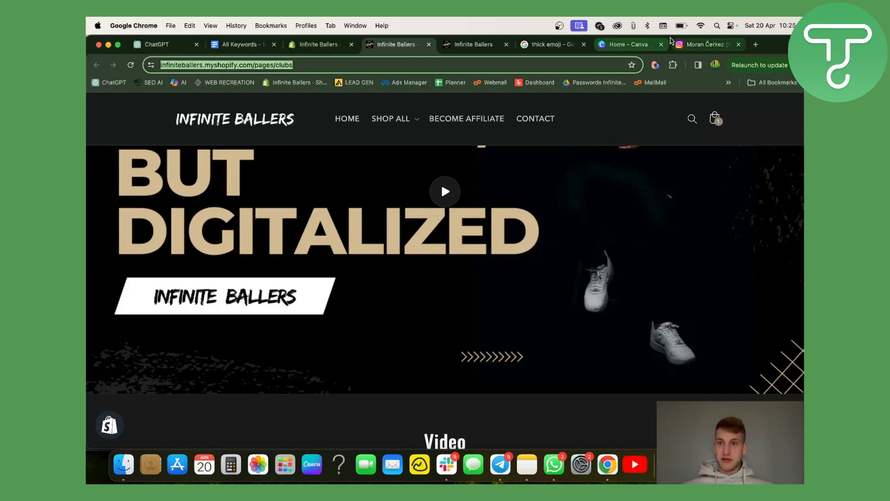
{"action": "left_click", "coordinate": [516, 63]}
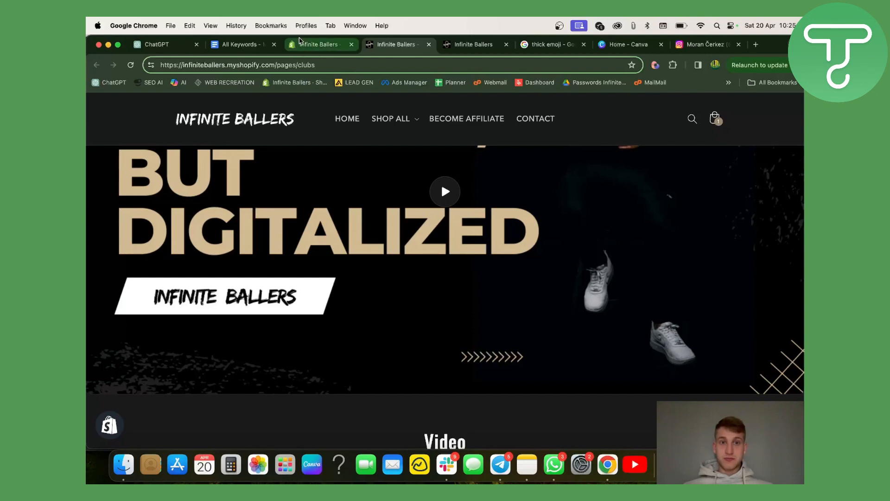
Return to the admin, leave the Clubs page and open the current Dawn theme for customization.
{"action": "left_click", "coordinate": [304, 45]}
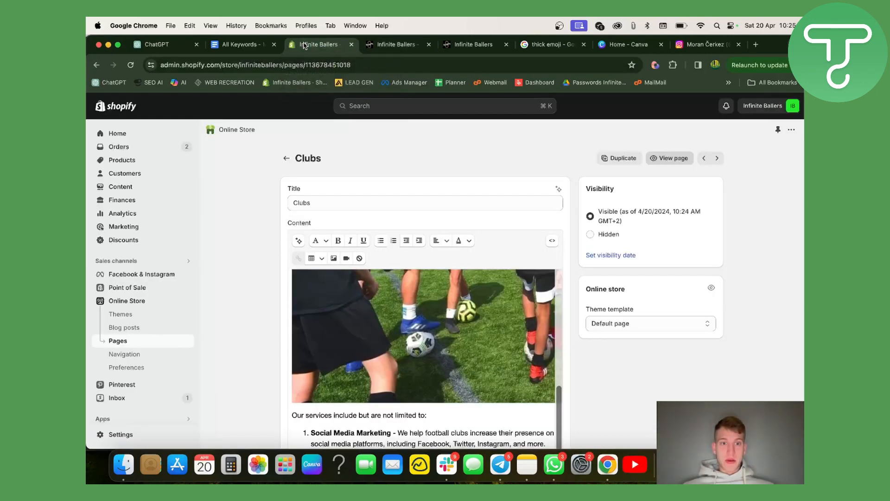
{"action": "left_click", "coordinate": [287, 158]}
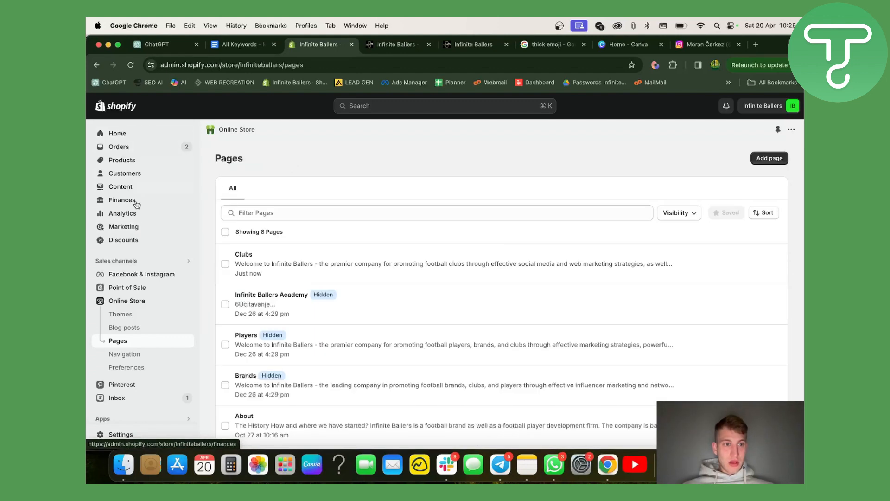
{"action": "left_click", "coordinate": [137, 320]}
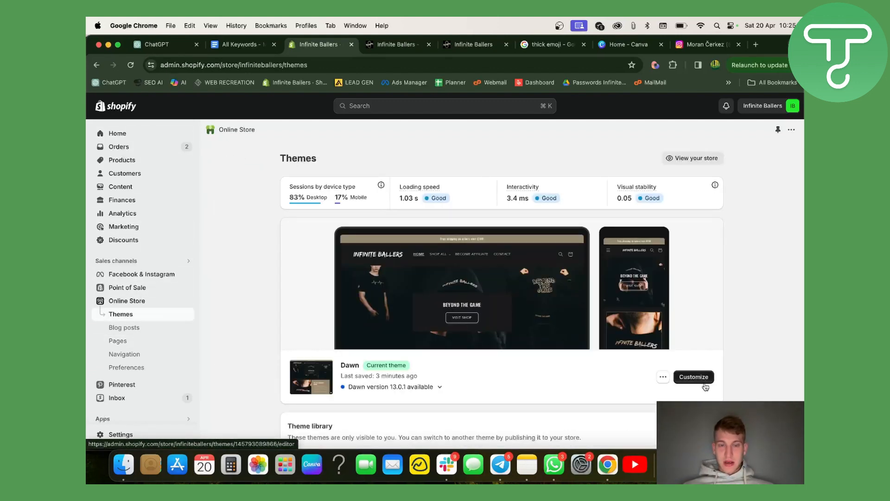
{"action": "left_click", "coordinate": [705, 384]}
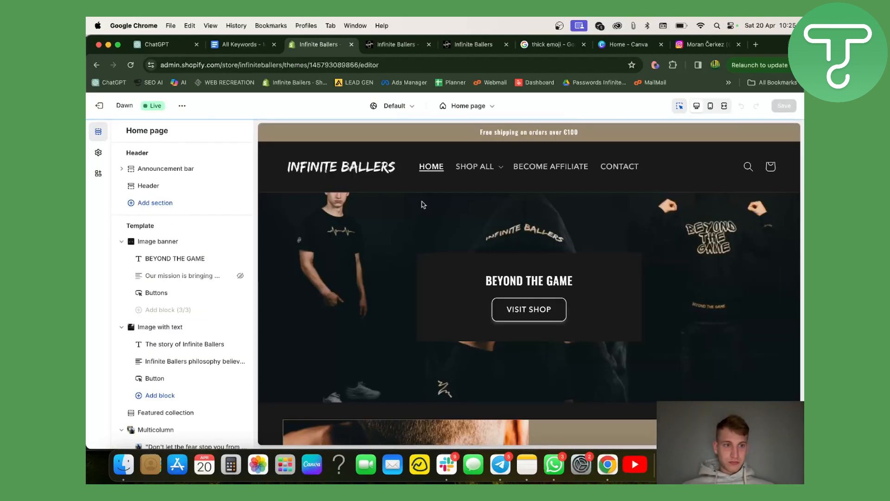
Select the storefront header in the theme editor, review its settings and open its assigned Main menu for editing.
{"action": "left_click", "coordinate": [657, 170]}
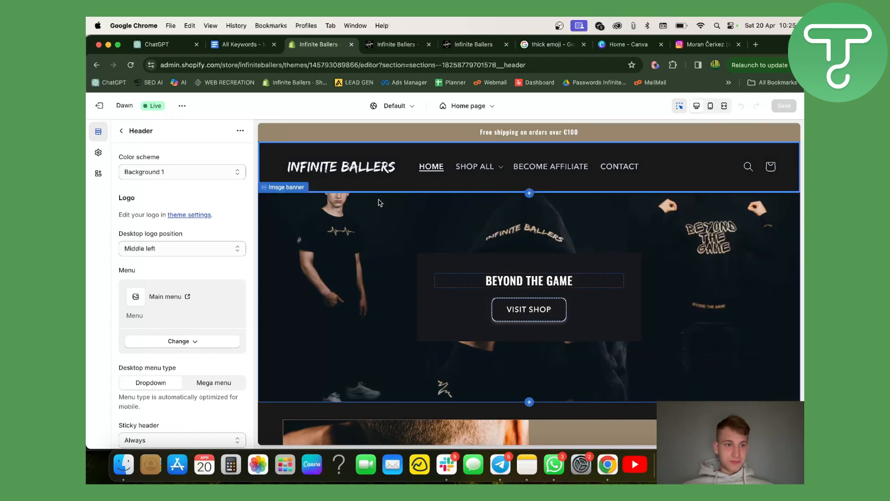
{"action": "scroll", "coordinate": [176, 265], "scroll_direction": "down", "scroll_amount": 5}
{"action": "scroll", "coordinate": [177, 266], "scroll_direction": "down", "scroll_amount": 4}
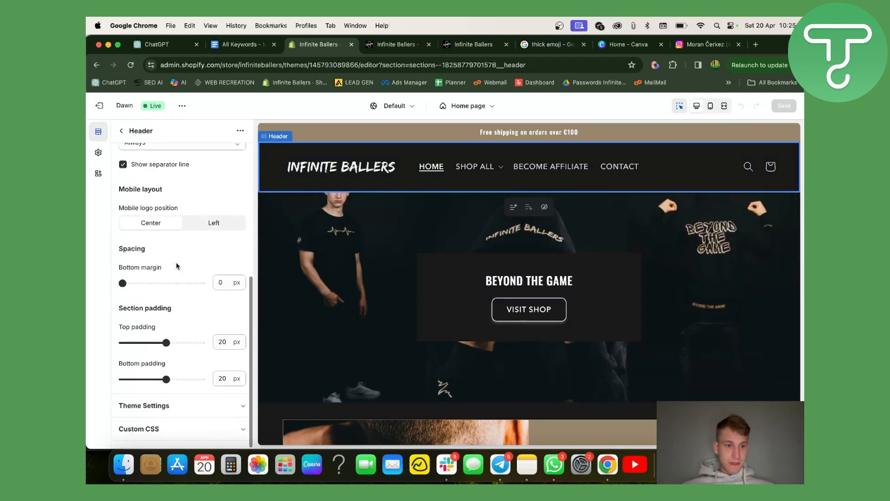
{"action": "scroll", "coordinate": [177, 266], "scroll_direction": "up", "scroll_amount": 5}
{"action": "scroll", "coordinate": [177, 265], "scroll_direction": "up", "scroll_amount": 2}
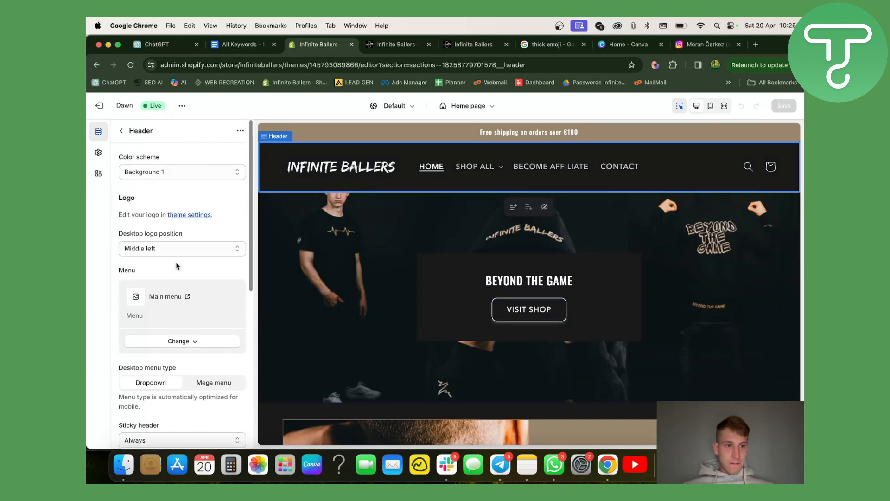
{"action": "left_click", "coordinate": [166, 302]}
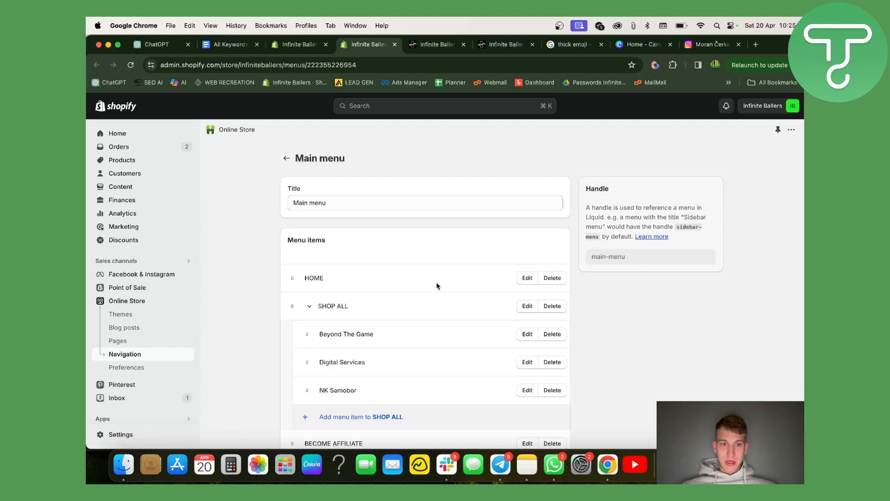
Start a new top-level item in the Main menu and name it CLUBS, after the title of the live Clubs page.
{"action": "scroll", "coordinate": [440, 287], "scroll_direction": "down", "scroll_amount": 3}
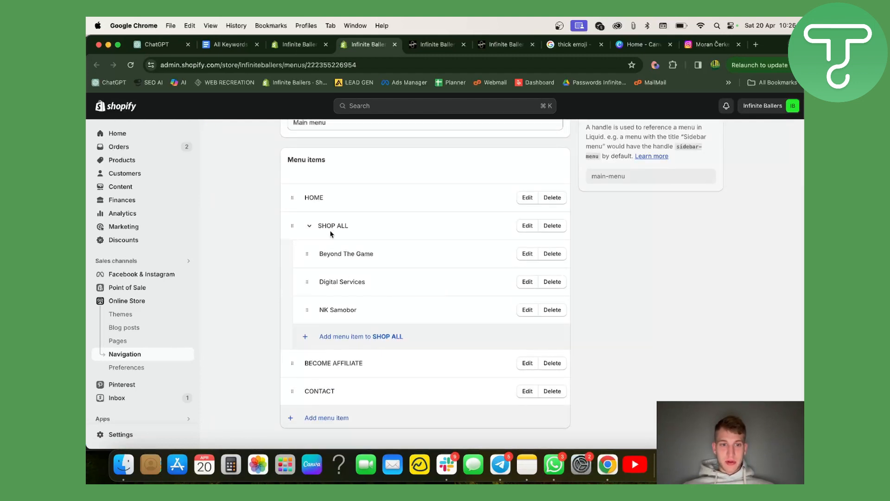
{"action": "scroll", "coordinate": [302, 366], "scroll_direction": "down", "scroll_amount": 1}
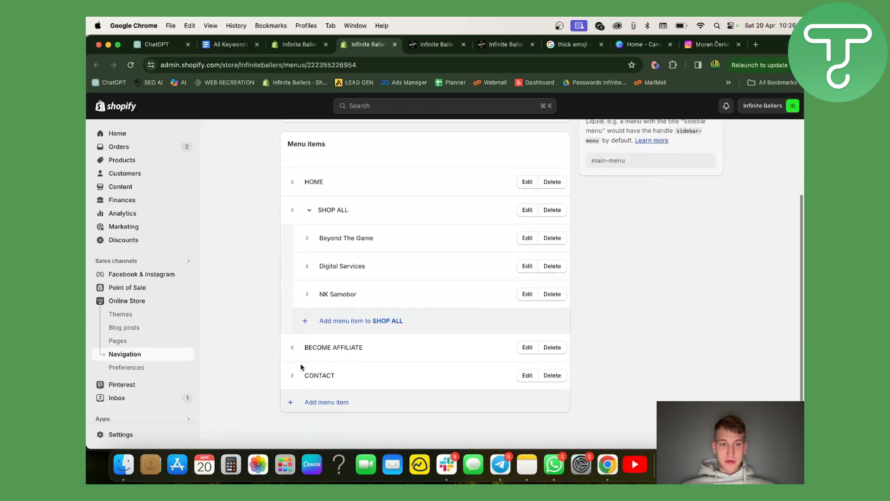
{"action": "left_click", "coordinate": [299, 403]}
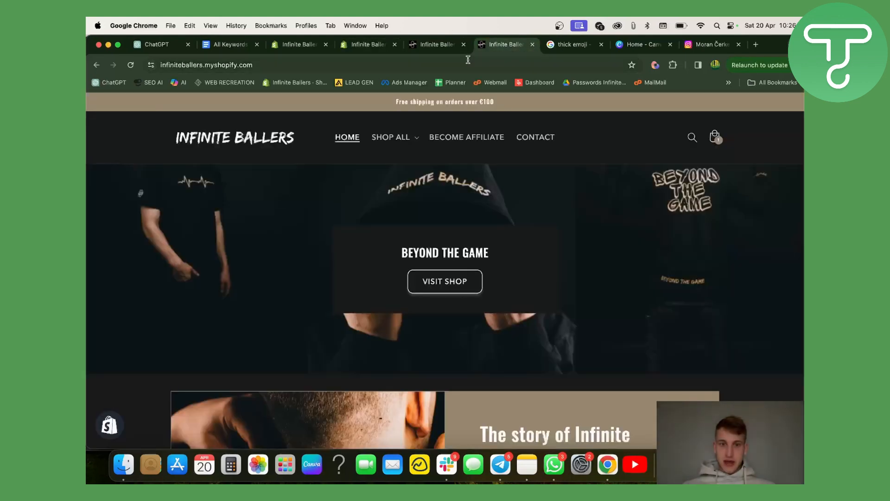
{"action": "left_click", "coordinate": [436, 47]}
{"action": "scroll", "coordinate": [425, 160], "scroll_direction": "up", "scroll_amount": 10}
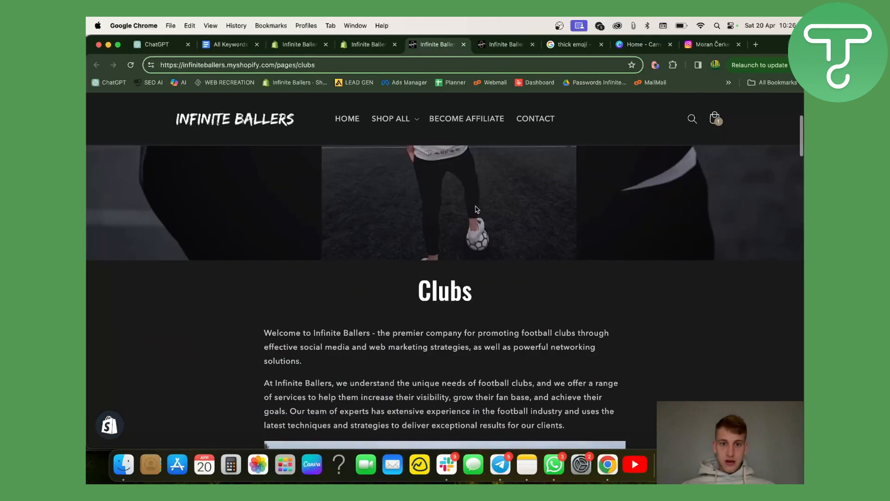
{"action": "double_click", "coordinate": [463, 301]}
{"action": "key", "text": "super+c"}
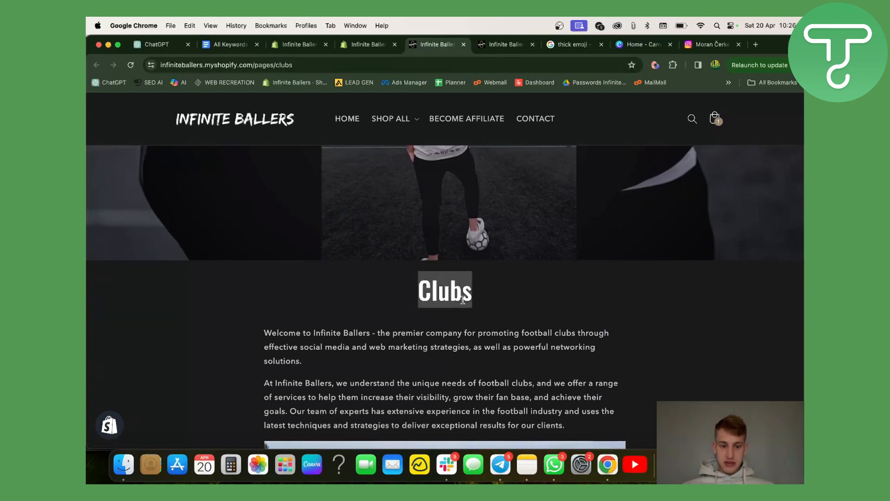
{"action": "left_click", "coordinate": [368, 44]}
{"action": "left_click", "coordinate": [686, 169]}
{"action": "key", "text": "super+v"}
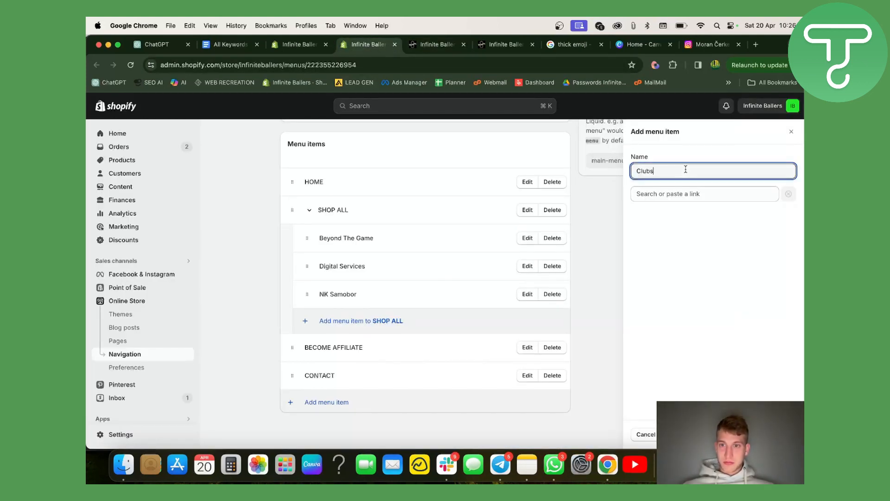
{"action": "type", "text": "LUBS"}
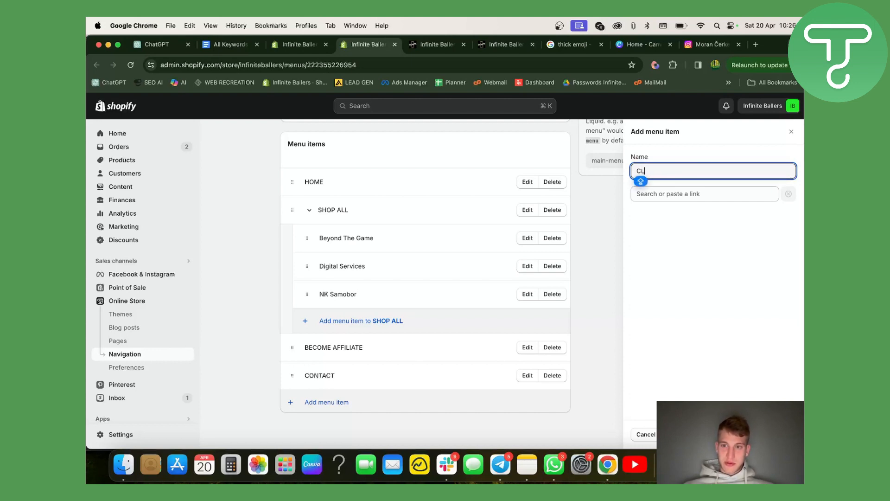
Link the new menu item to the Clubs page, add it to the Main menu and save the menu.
{"action": "left_click", "coordinate": [695, 193]}
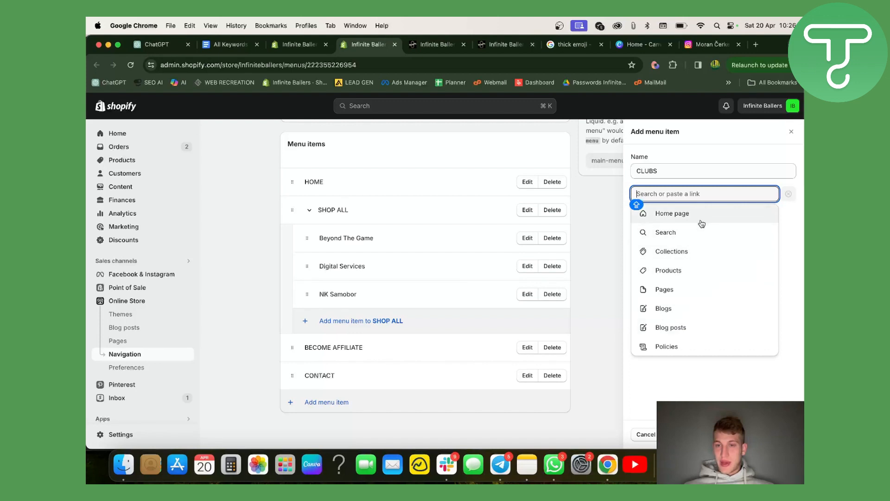
{"action": "left_click", "coordinate": [681, 291]}
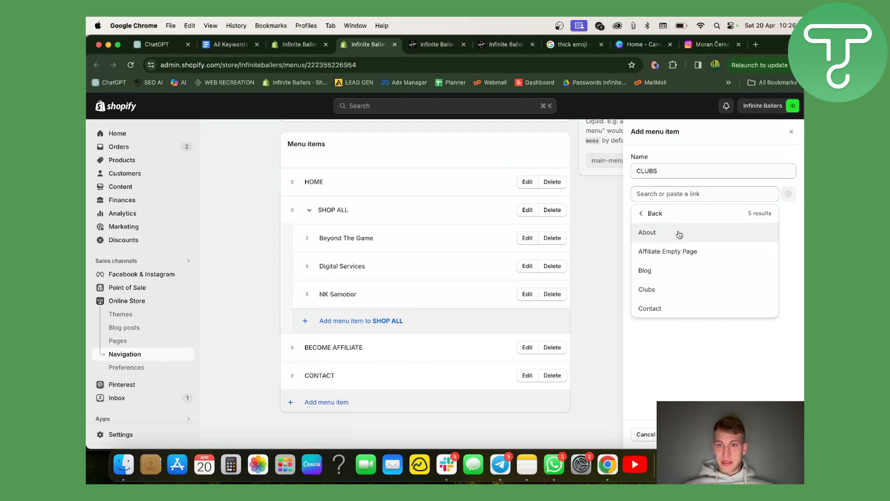
{"action": "left_click", "coordinate": [660, 292]}
{"action": "left_click", "coordinate": [787, 435]}
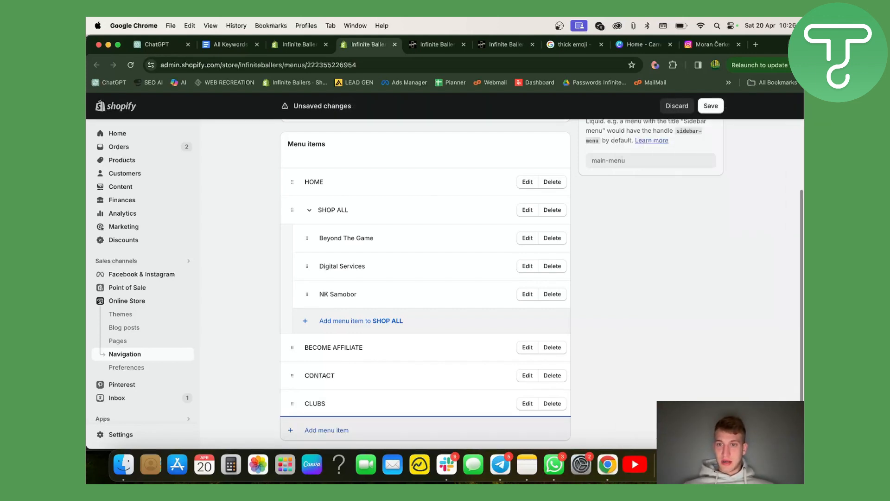
{"action": "left_click", "coordinate": [710, 106]}
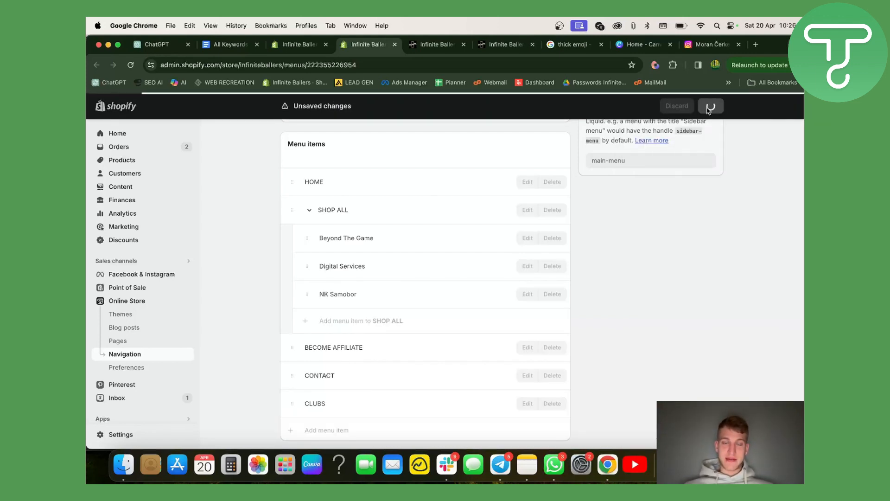
Open the live storefront's home page and check its header and SHOP ALL submenu for the new item.
{"action": "left_click", "coordinate": [438, 44]}
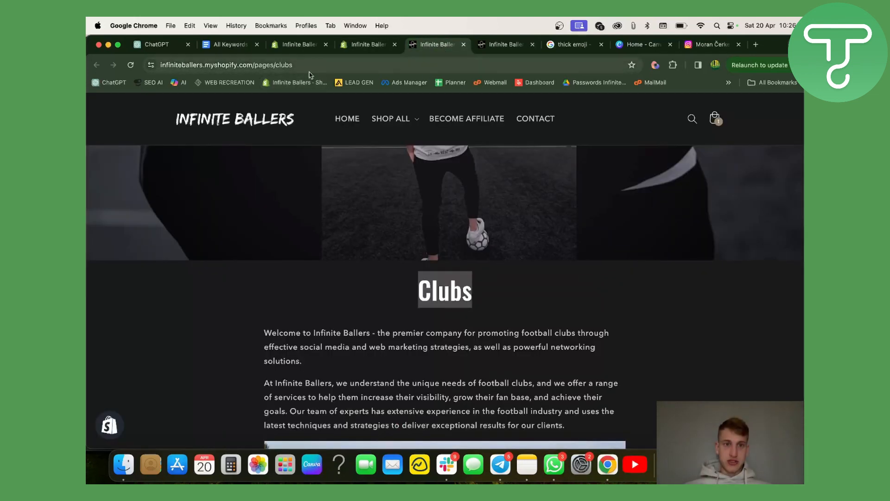
{"action": "left_click", "coordinate": [257, 119]}
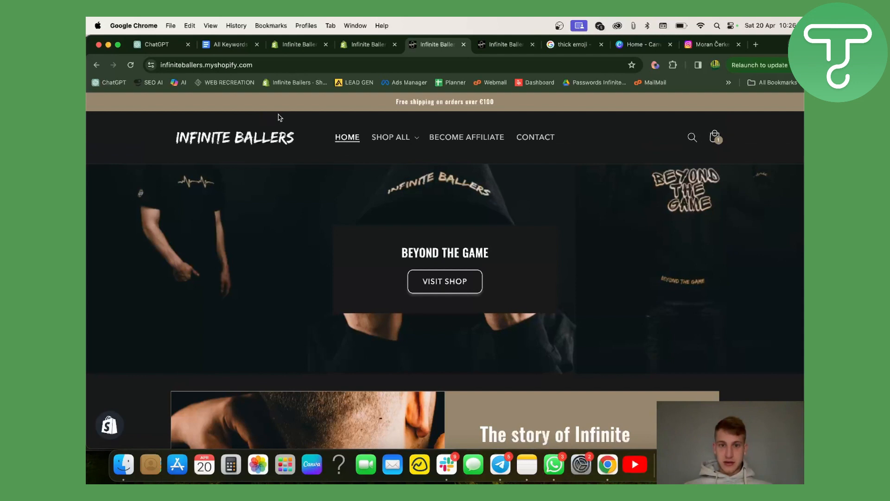
{"action": "left_click", "coordinate": [420, 136]}
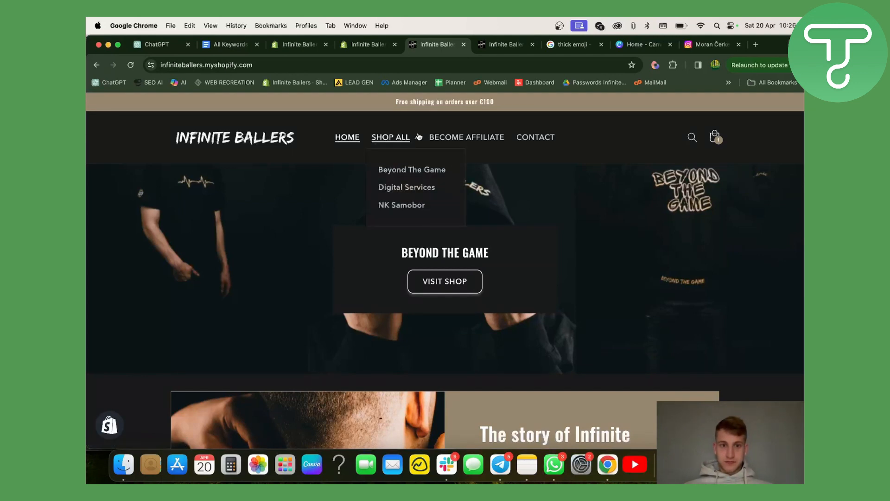
{"action": "left_click", "coordinate": [413, 133]}
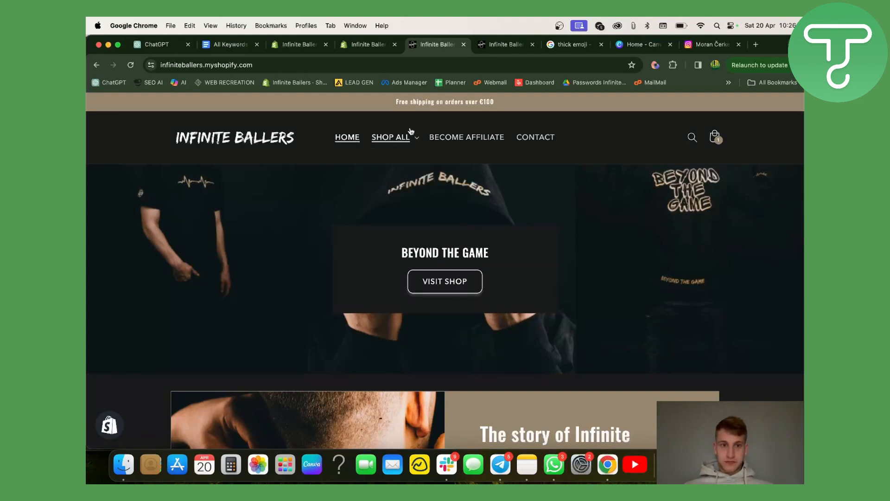
Return to the Main menu in the admin and check the CLUBS item's name, link and place among the menu items.
{"action": "left_click", "coordinate": [351, 44]}
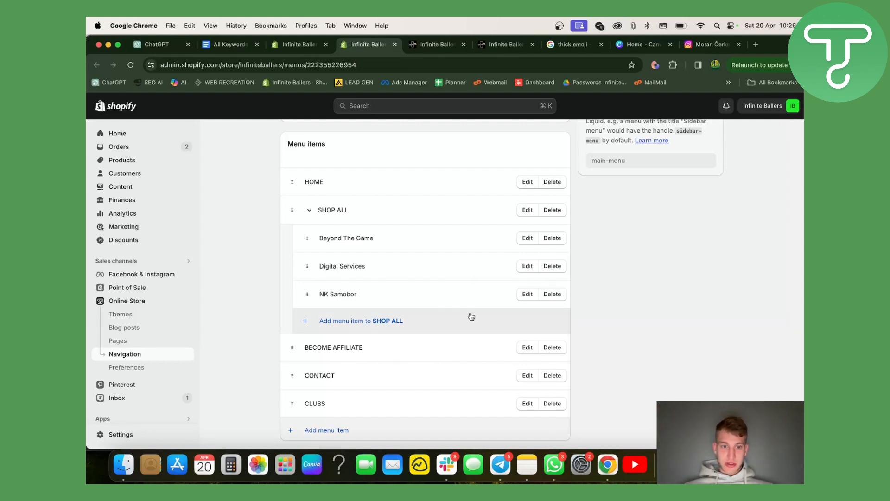
{"action": "scroll", "coordinate": [471, 317], "scroll_direction": "down", "scroll_amount": 1}
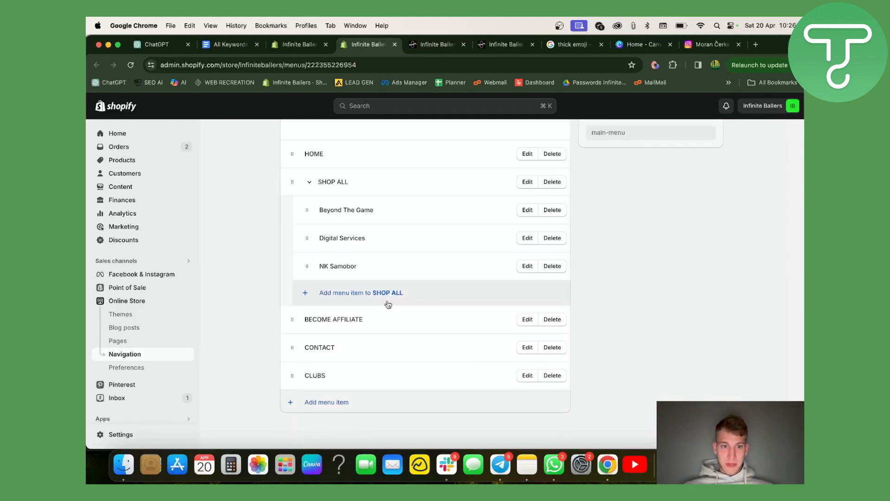
{"action": "scroll", "coordinate": [388, 304], "scroll_direction": "up", "scroll_amount": 2}
{"action": "scroll", "coordinate": [388, 304], "scroll_direction": "down", "scroll_amount": 2}
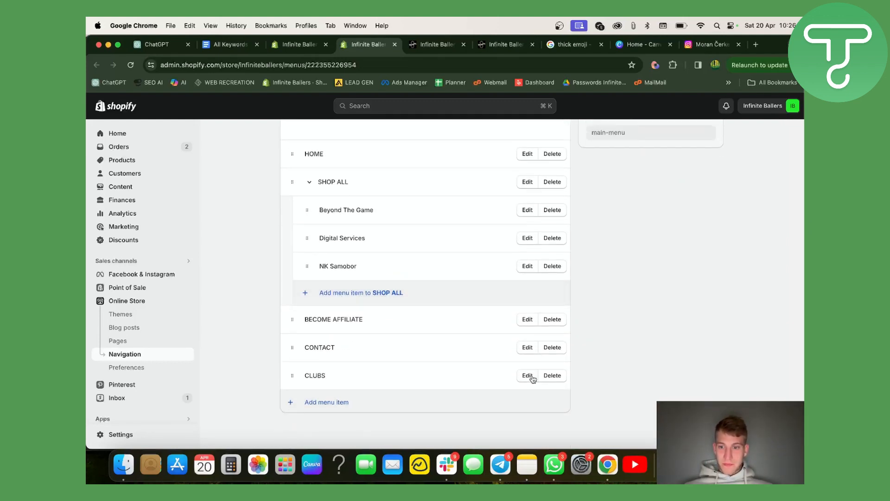
{"action": "scroll", "coordinate": [341, 371], "scroll_direction": "up", "scroll_amount": 1}
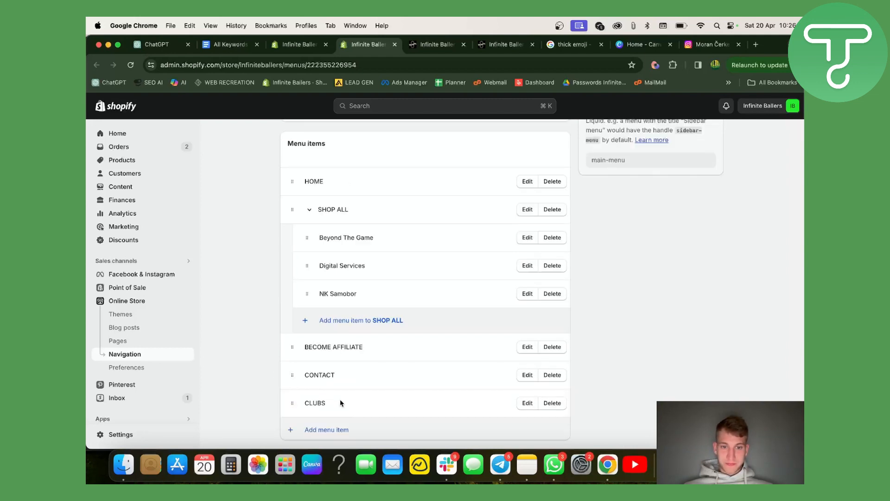
{"action": "left_click", "coordinate": [529, 402]}
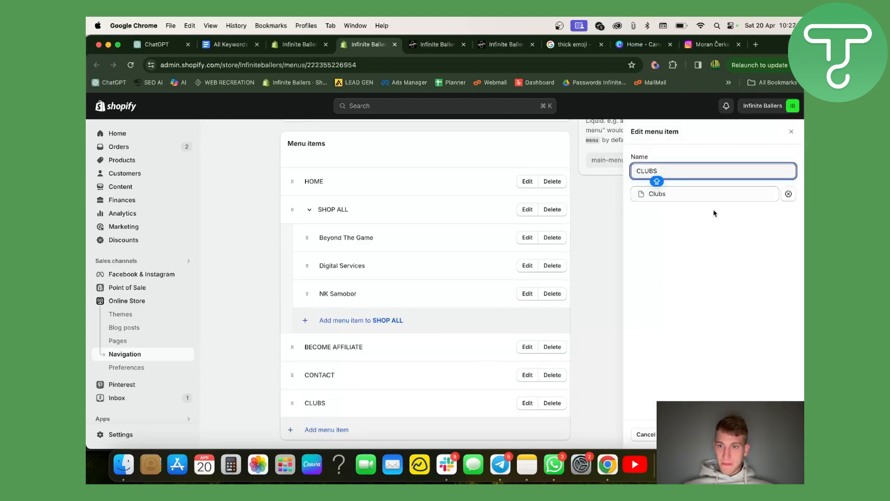
{"action": "left_click", "coordinate": [726, 194]}
{"action": "left_click", "coordinate": [590, 257]}
{"action": "scroll", "coordinate": [590, 257], "scroll_direction": "up", "scroll_amount": 3}
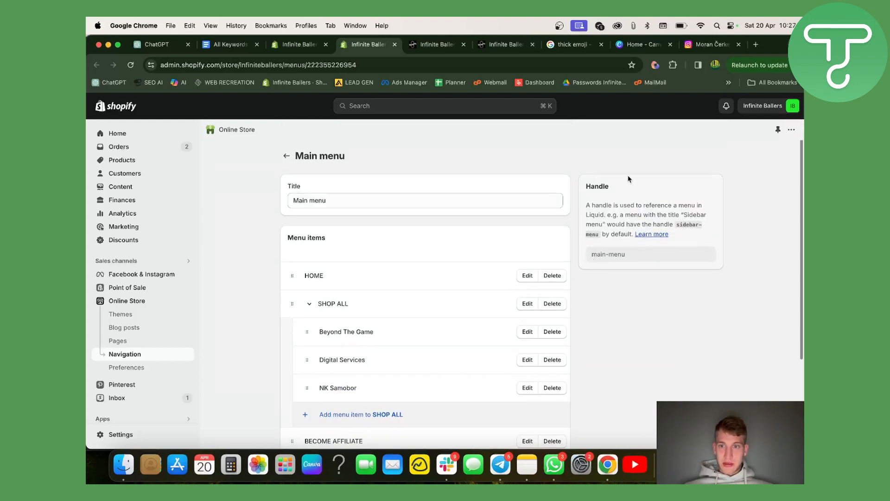
{"action": "scroll", "coordinate": [623, 232], "scroll_direction": "down", "scroll_amount": 5}
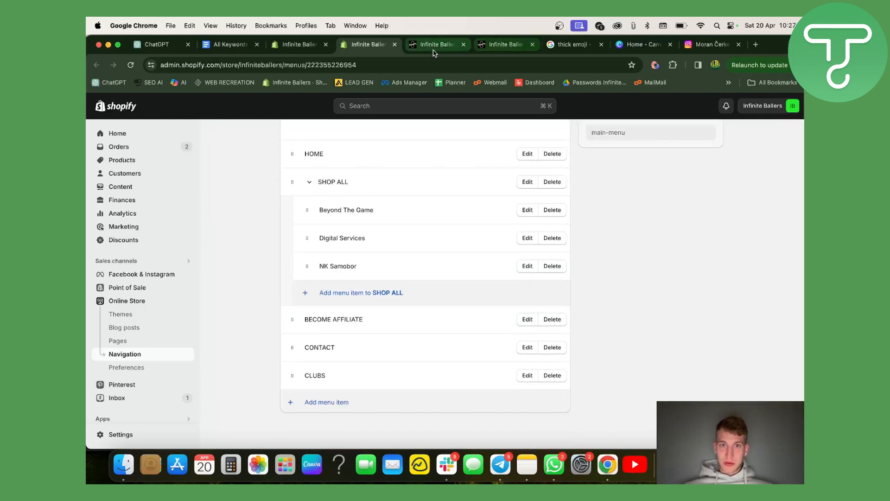
Reload the live storefront, follow the CLUBS link in its header and look through the Clubs page.
{"action": "left_click", "coordinate": [434, 48]}
{"action": "key", "text": "super+r"}
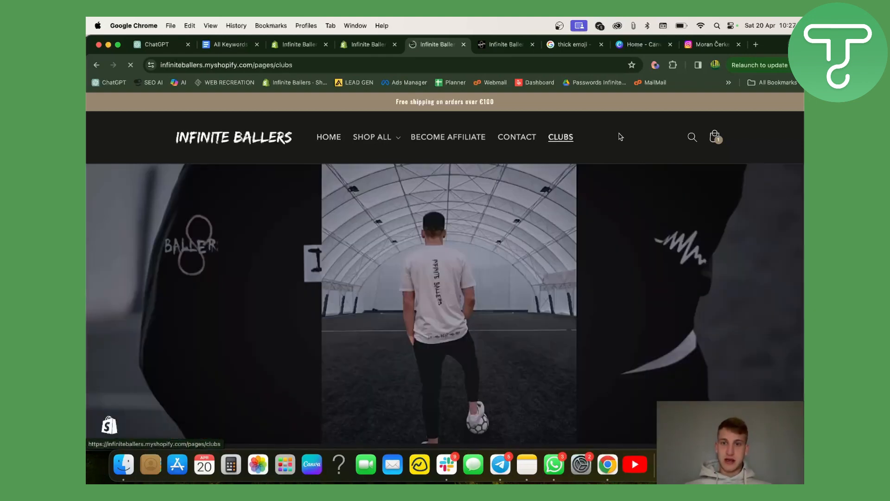
{"action": "scroll", "coordinate": [544, 200], "scroll_direction": "down", "scroll_amount": 5}
{"action": "scroll", "coordinate": [545, 201], "scroll_direction": "down", "scroll_amount": 5}
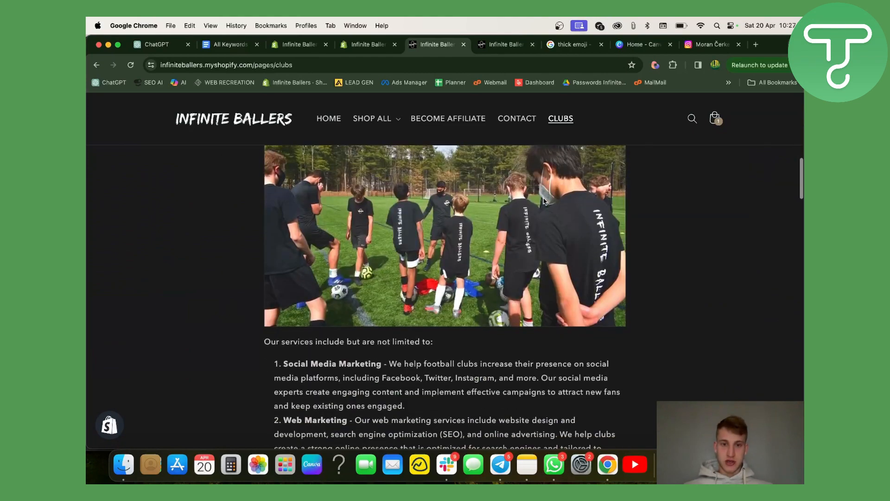
{"action": "scroll", "coordinate": [456, 276], "scroll_direction": "up", "scroll_amount": 6}
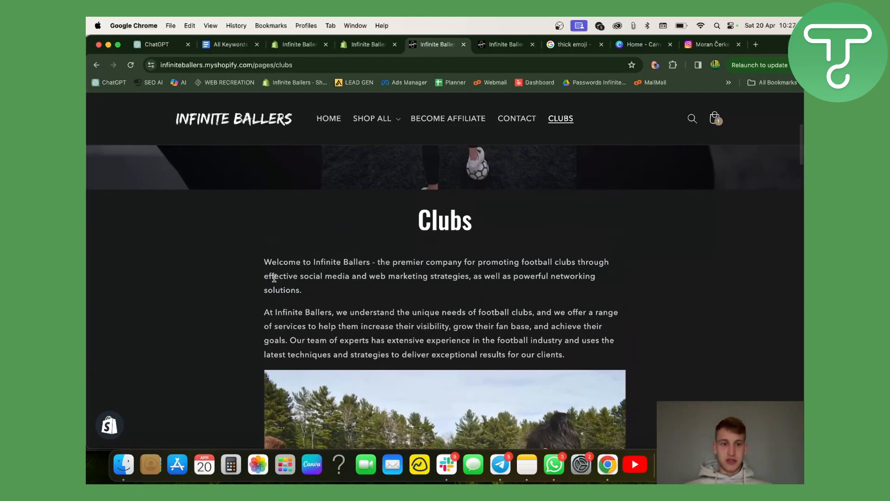
{"action": "scroll", "coordinate": [274, 280], "scroll_direction": "down", "scroll_amount": 10}
{"action": "scroll", "coordinate": [276, 281], "scroll_direction": "down", "scroll_amount": 10}
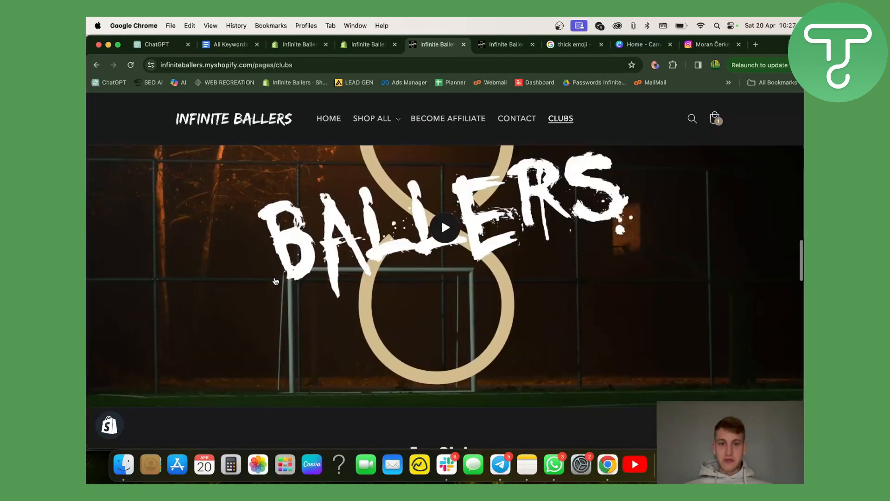
{"action": "scroll", "coordinate": [275, 281], "scroll_direction": "down", "scroll_amount": 5}
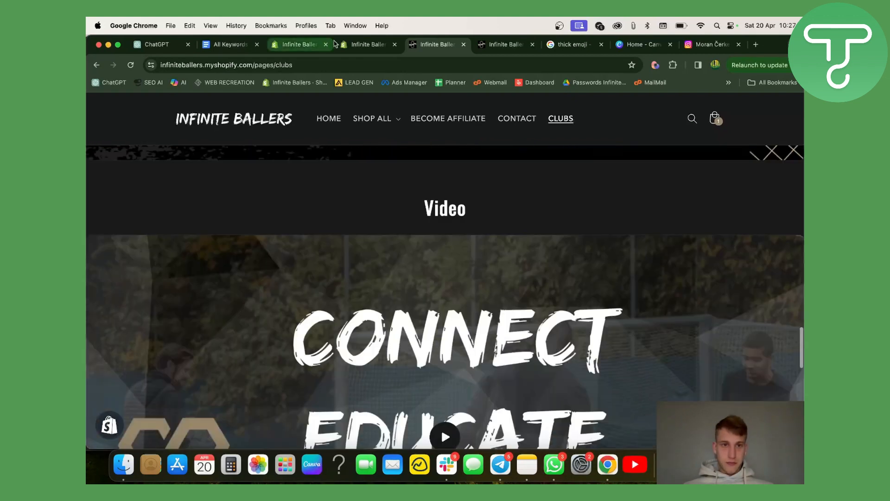
Return to the Main menu in the admin, delete the CLUBS item and save the menu.
{"action": "key", "text": "ctrl+shift+Tab"}
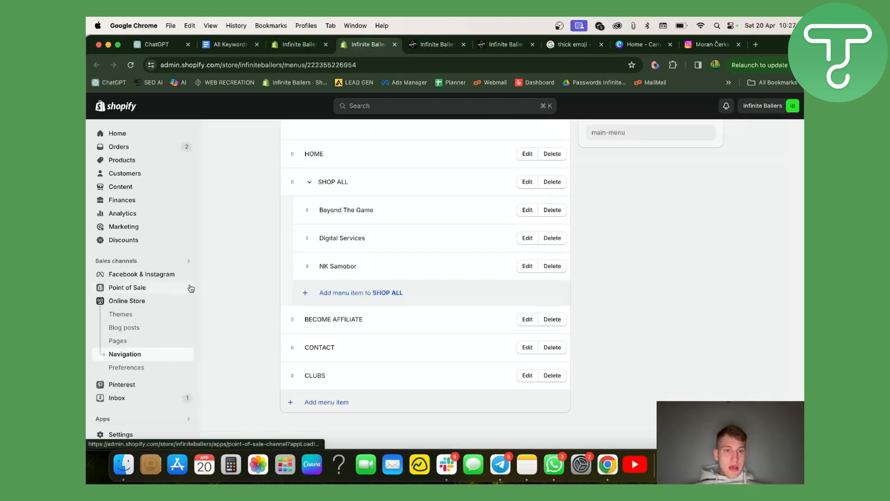
{"action": "scroll", "coordinate": [334, 229], "scroll_direction": "up", "scroll_amount": 1}
{"action": "scroll", "coordinate": [333, 230], "scroll_direction": "down", "scroll_amount": 1}
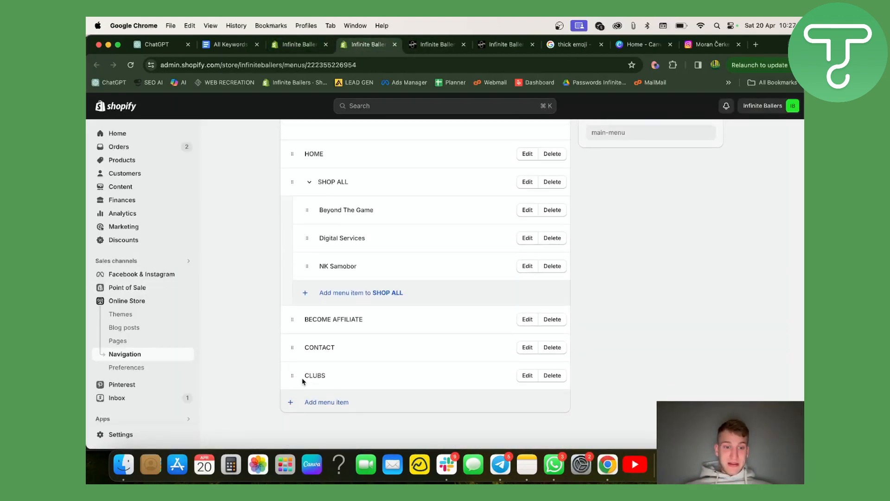
{"action": "left_click", "coordinate": [548, 376]}
{"action": "left_click", "coordinate": [576, 297]}
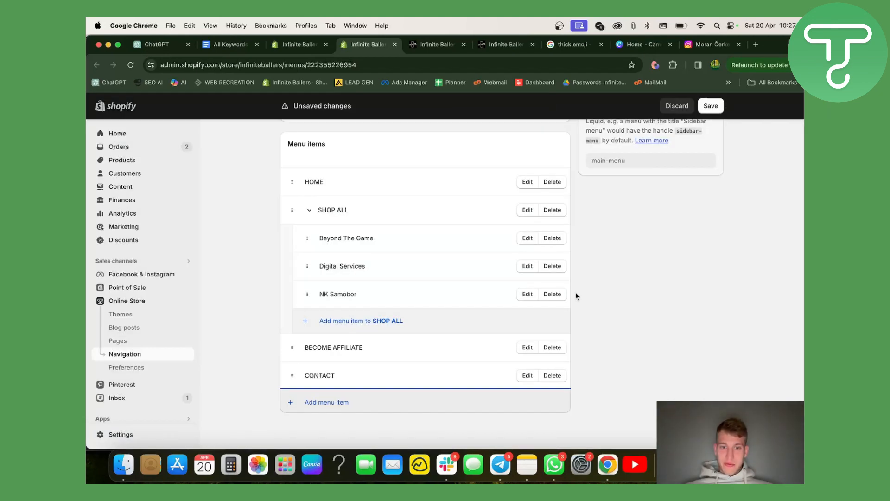
{"action": "left_click", "coordinate": [710, 106]}
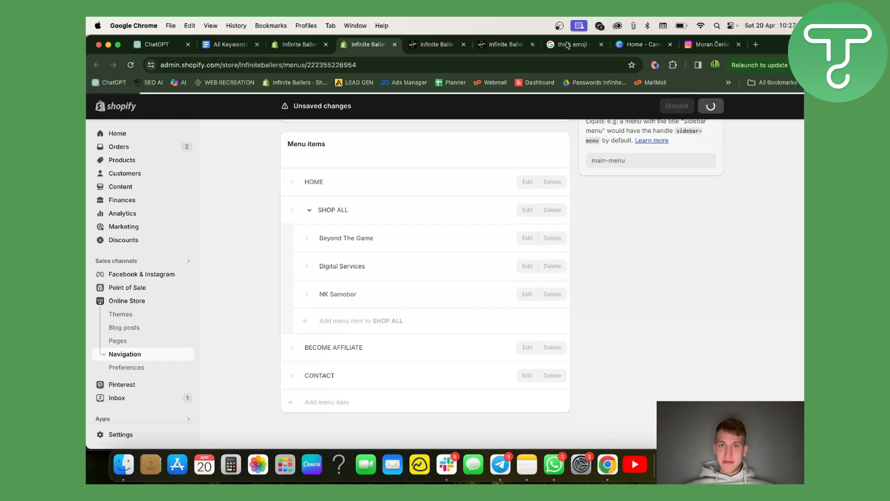
Reload the Clubs page of the live storefront and check its header for the CLUBS link.
{"action": "left_click", "coordinate": [421, 45]}
{"action": "left_click", "coordinate": [479, 66]}
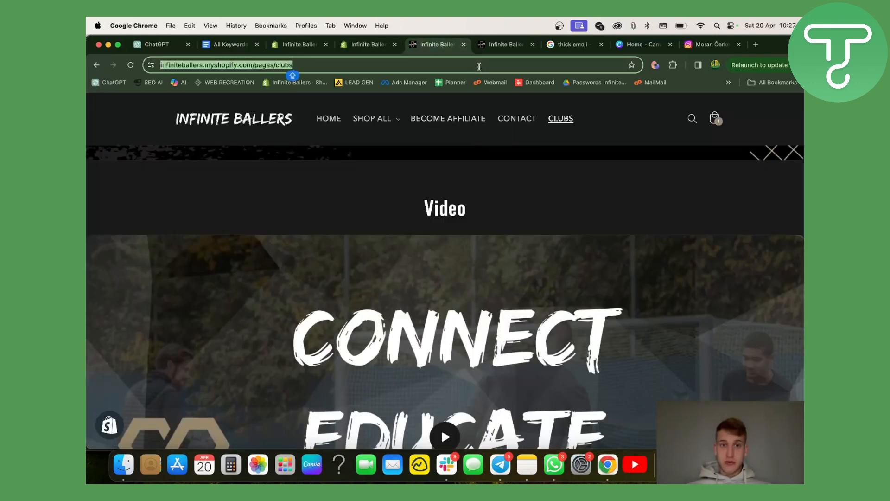
{"action": "key", "text": "Return"}
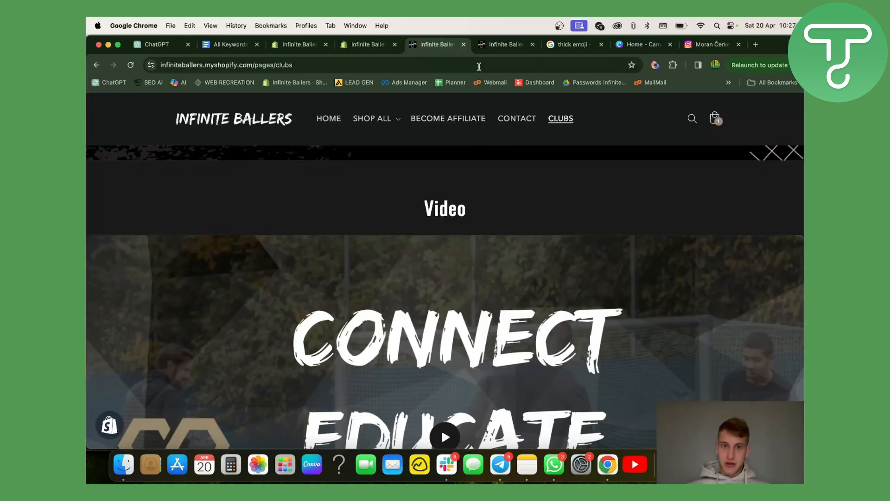
{"action": "left_click", "coordinate": [479, 66]}
{"action": "key", "text": "Return"}
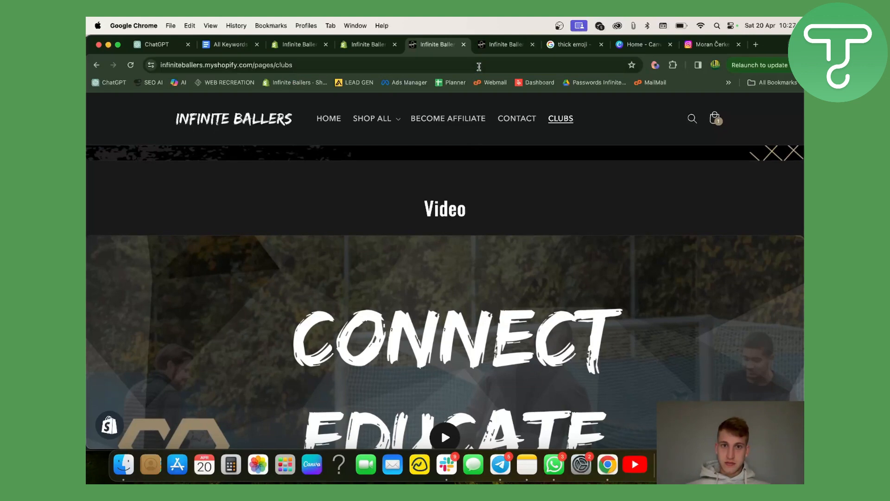
Reload the Main menu page in the admin and return to the live storefront's Clubs page.
{"action": "left_click", "coordinate": [368, 44]}
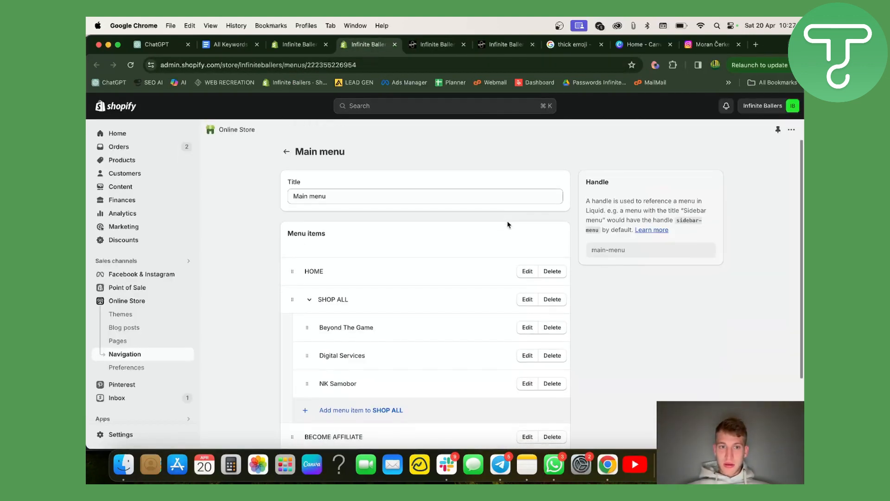
{"action": "left_click", "coordinate": [410, 63]}
{"action": "key", "text": "Return"}
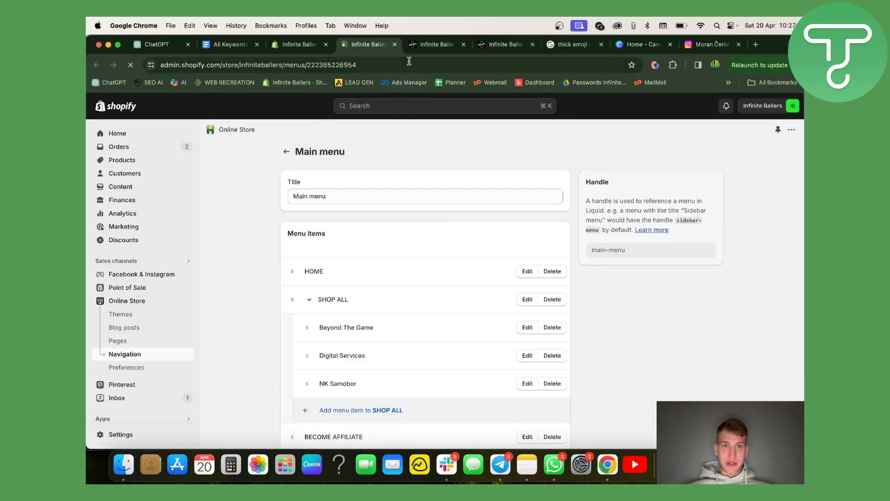
{"action": "key", "text": "ctrl+Tab"}
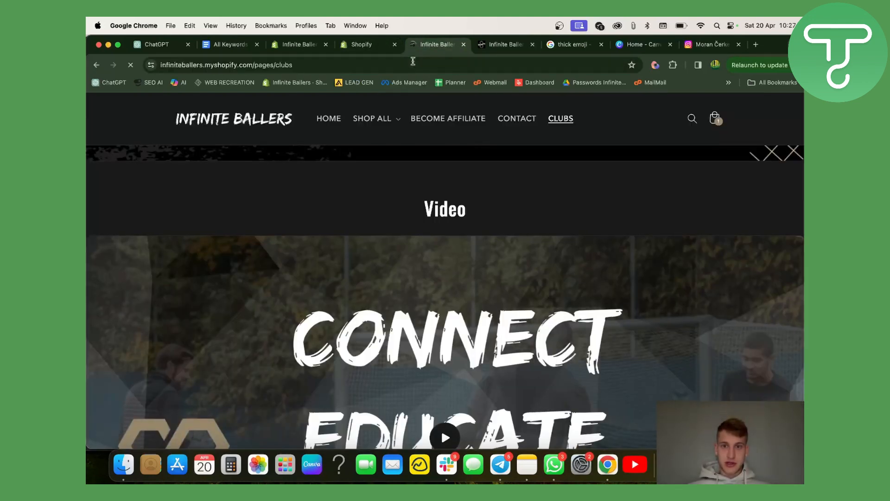
Close the spare Infinite Ballers storefront tab and the Google search tab for "thick emoji".
{"action": "left_click", "coordinate": [510, 48]}
{"action": "left_click", "coordinate": [531, 48]}
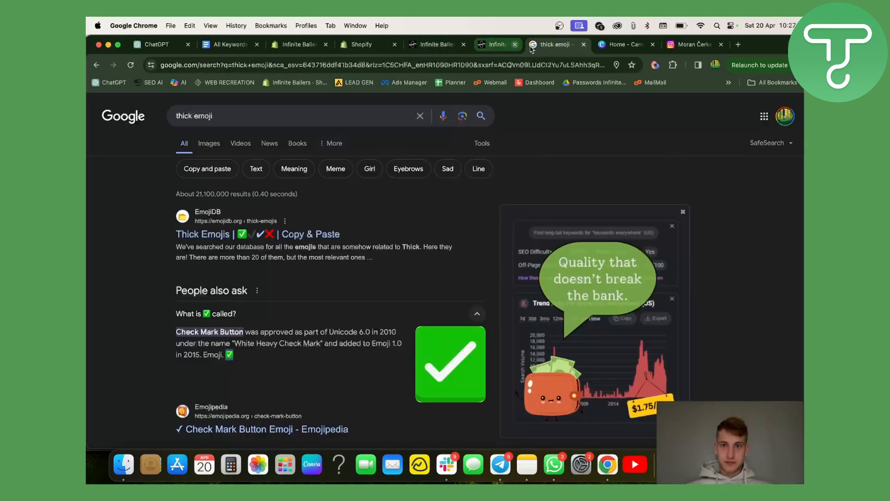
{"action": "left_click", "coordinate": [515, 45]}
{"action": "left_click", "coordinate": [515, 45]}
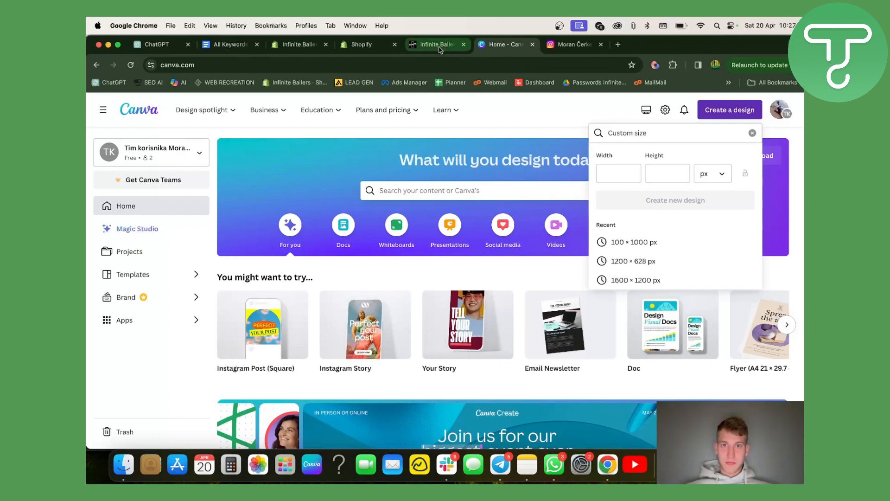
Open the live storefront's home page and compare its header with the Main menu items in the admin.
{"action": "left_click", "coordinate": [441, 48]}
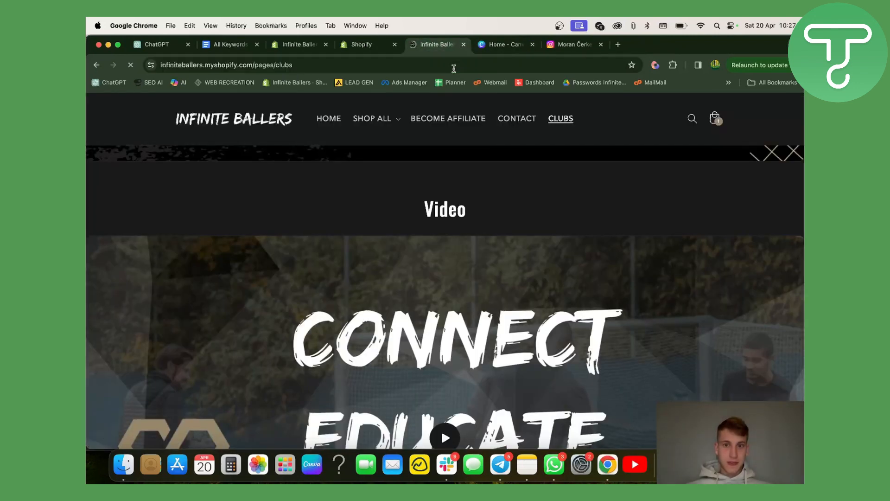
{"action": "left_click", "coordinate": [251, 127]}
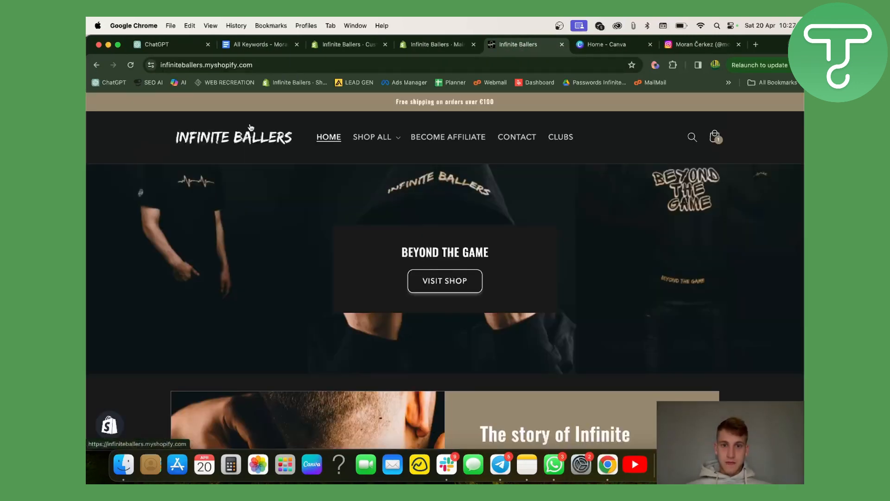
{"action": "left_click", "coordinate": [436, 44]}
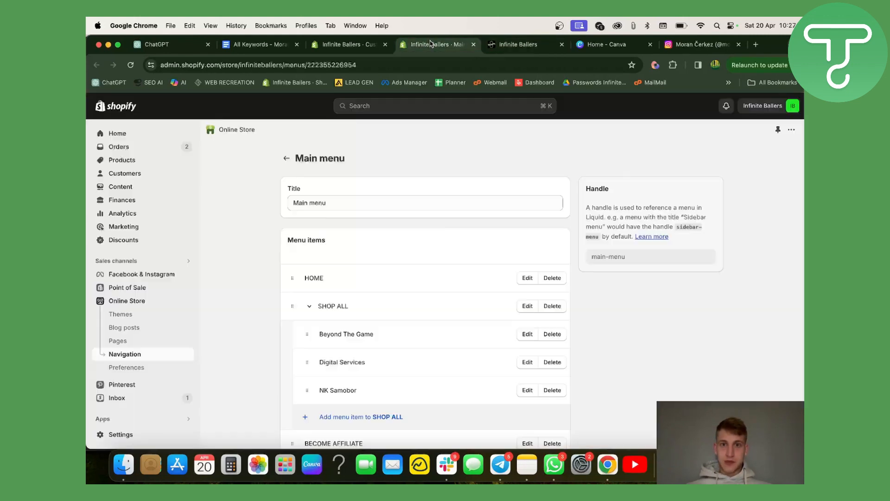
{"action": "scroll", "coordinate": [469, 254], "scroll_direction": "down", "scroll_amount": 3}
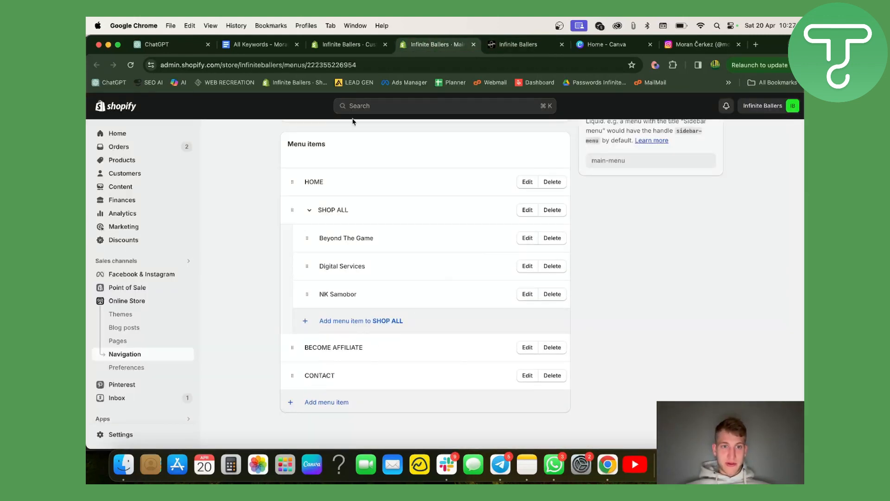
{"action": "scroll", "coordinate": [387, 301], "scroll_direction": "up", "scroll_amount": 3}
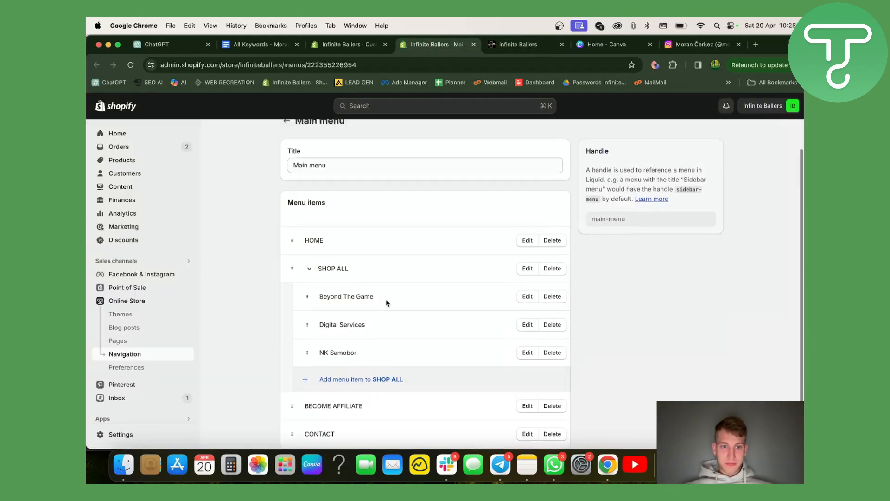
Close the storefront tab, then check the header preview and the home page's section list in the theme editor.
{"action": "left_click", "coordinate": [556, 45]}
{"action": "left_click", "coordinate": [561, 44]}
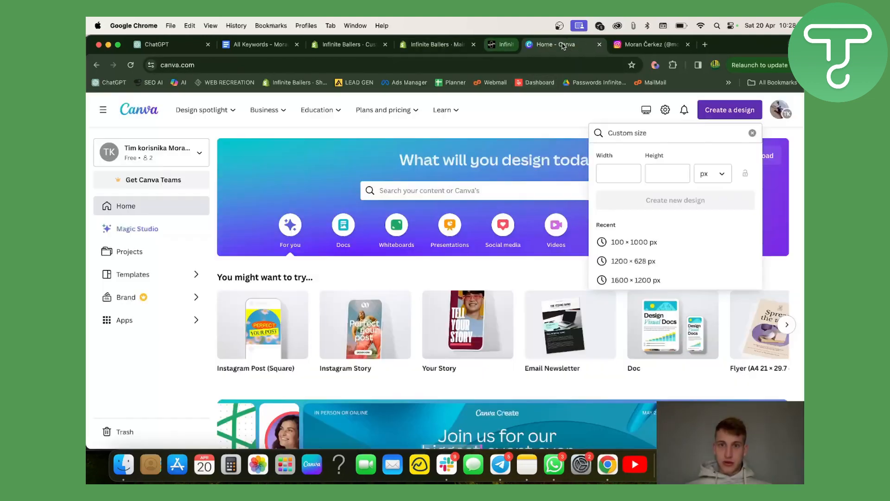
{"action": "left_click", "coordinate": [353, 44]}
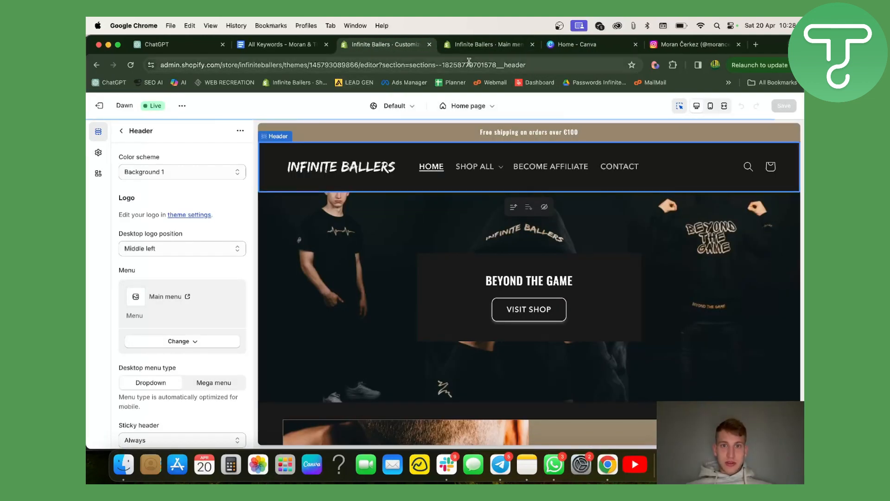
{"action": "left_click", "coordinate": [510, 43]}
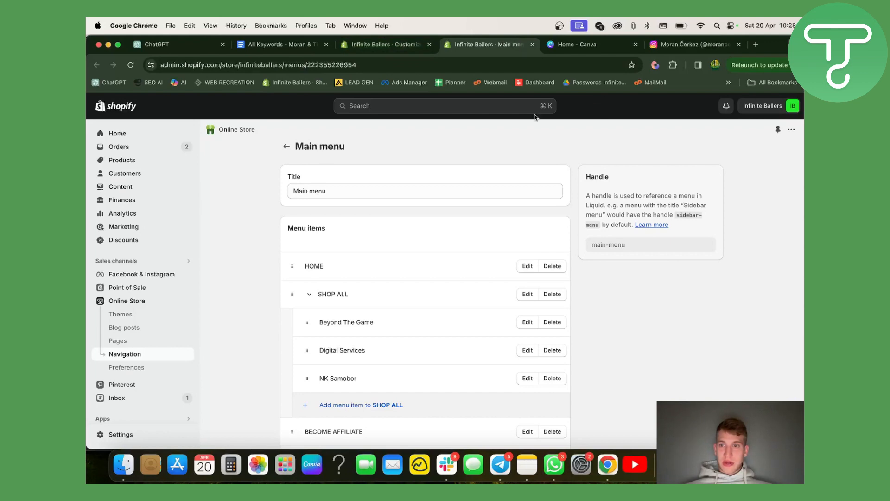
{"action": "left_click", "coordinate": [381, 44]}
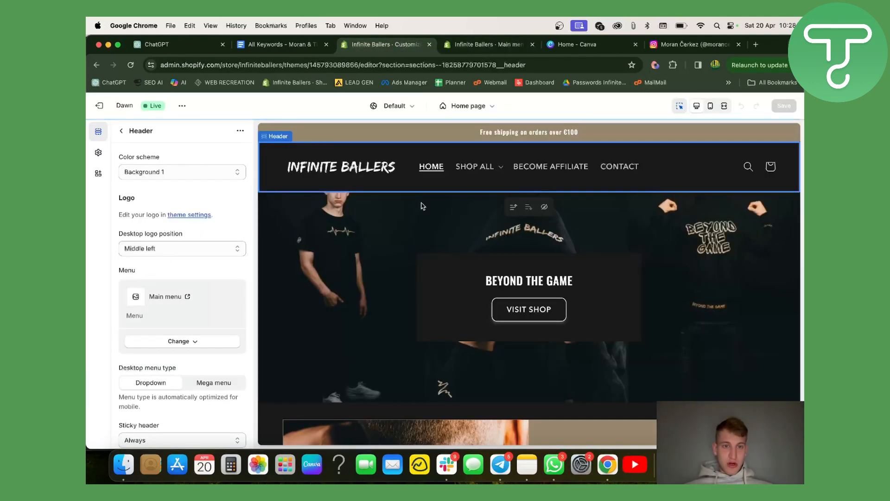
{"action": "left_click", "coordinate": [122, 132]}
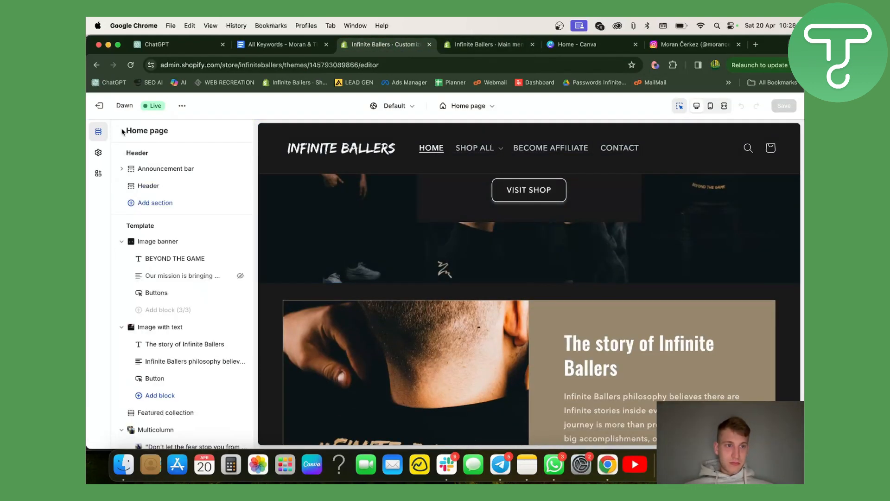
{"action": "scroll", "coordinate": [216, 318], "scroll_direction": "down", "scroll_amount": 10}
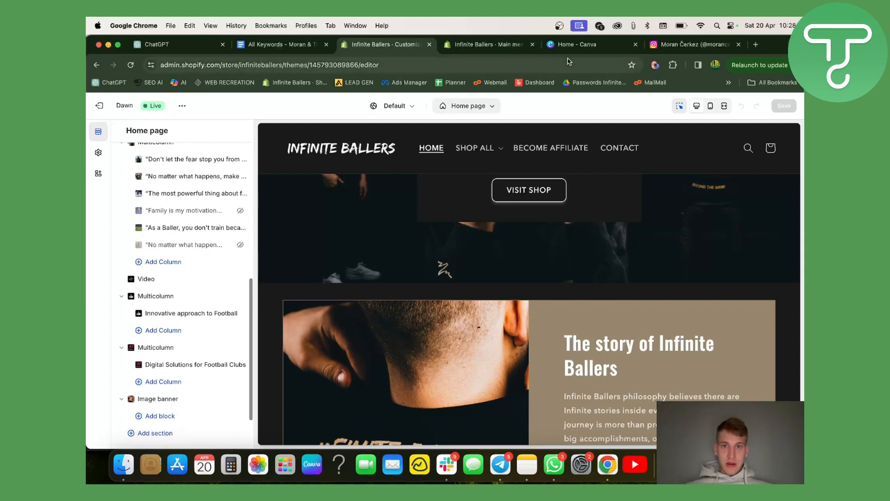
Open the online store's Themes page from the Main menu page and view the live store to check its header.
{"action": "left_click", "coordinate": [468, 42]}
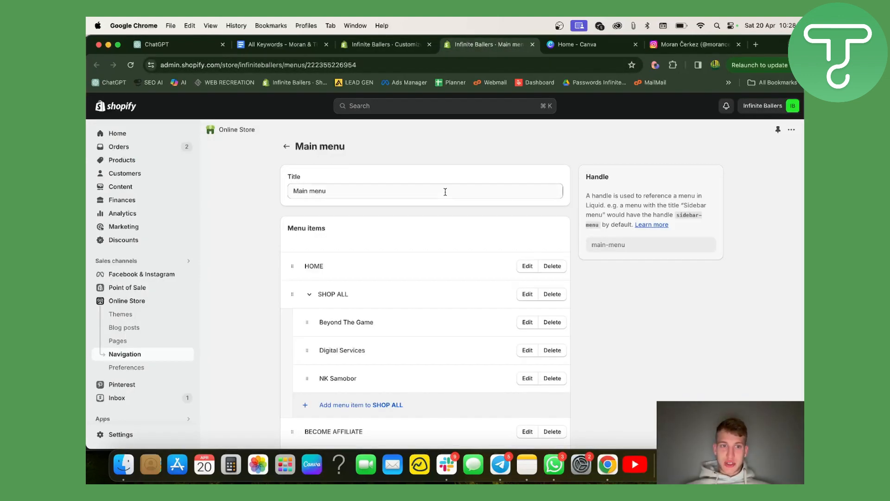
{"action": "left_click", "coordinate": [238, 131]}
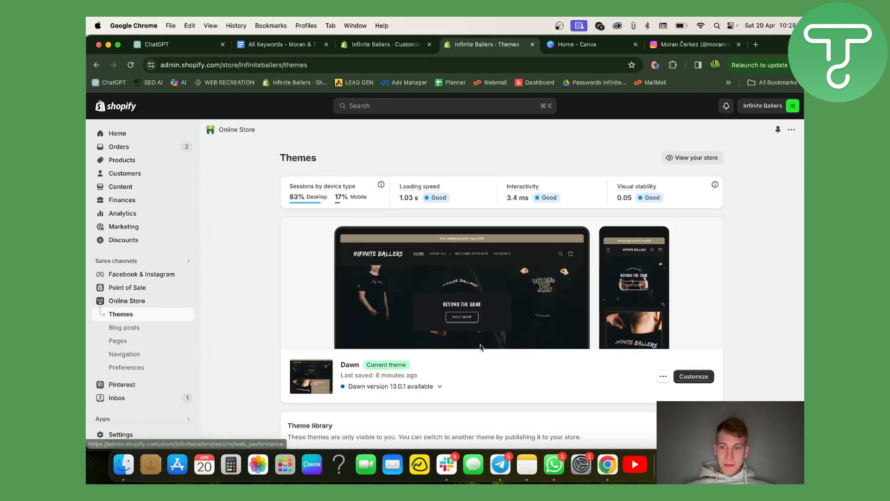
{"action": "scroll", "coordinate": [662, 250], "scroll_direction": "down", "scroll_amount": 4}
{"action": "scroll", "coordinate": [666, 255], "scroll_direction": "up", "scroll_amount": 2}
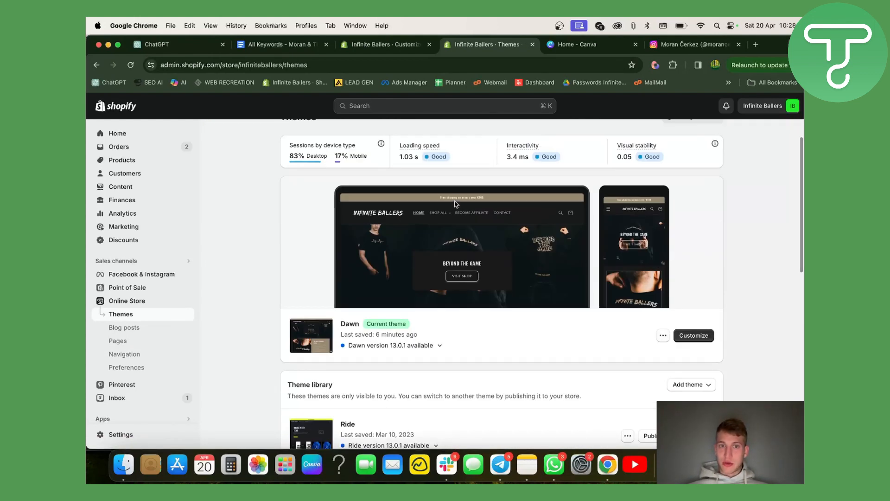
{"action": "scroll", "coordinate": [455, 203], "scroll_direction": "up", "scroll_amount": 2}
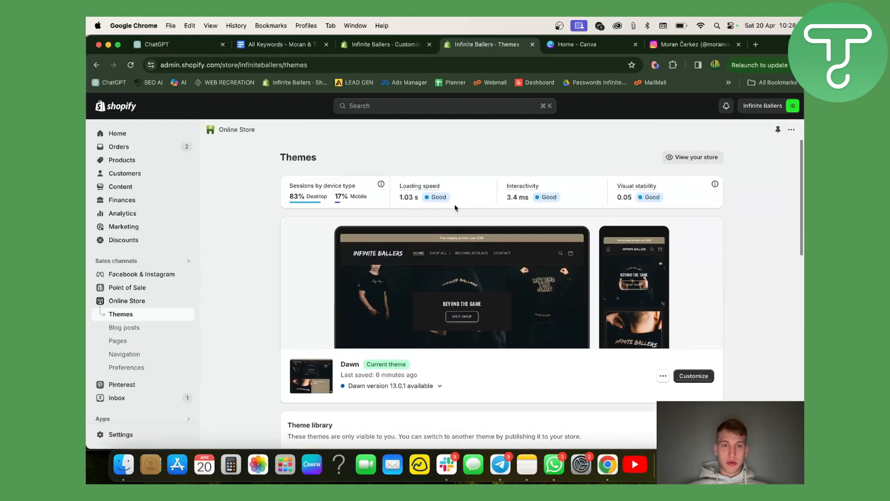
{"action": "left_click", "coordinate": [686, 157]}
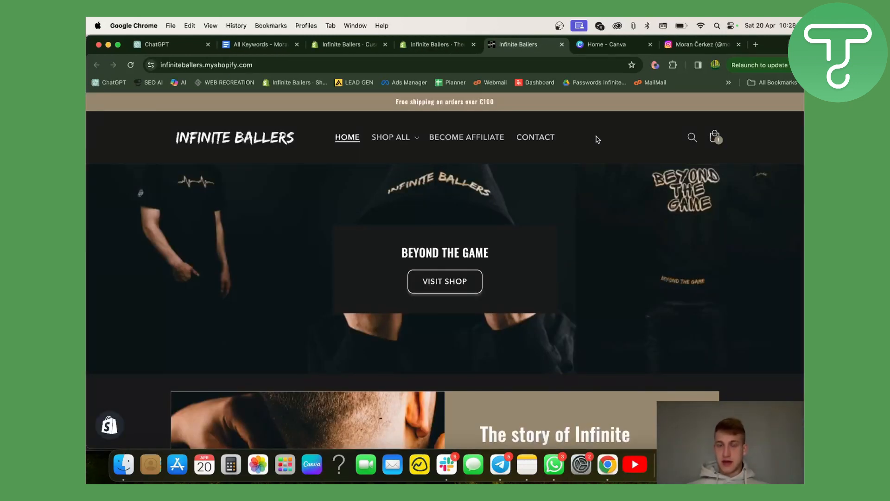
Return to the Themes page, open the current Dawn theme for customizing and select the home page's Image banner.
{"action": "left_click", "coordinate": [431, 46]}
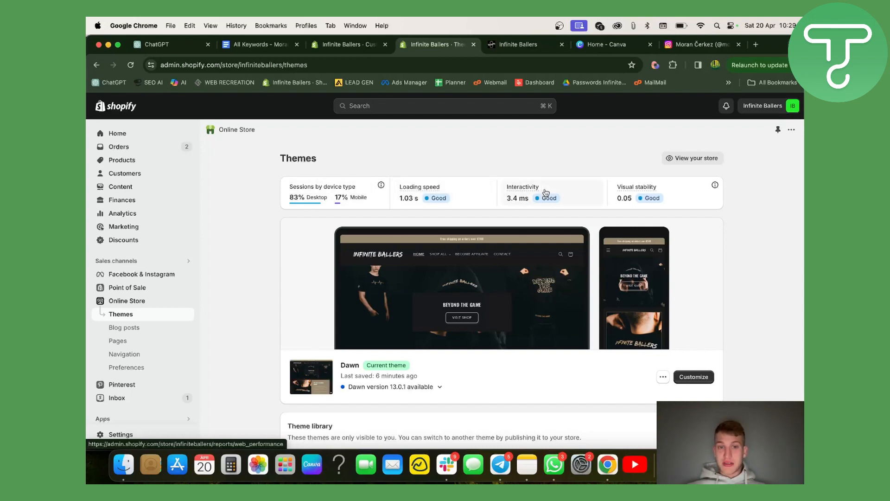
{"action": "left_click", "coordinate": [353, 197]}
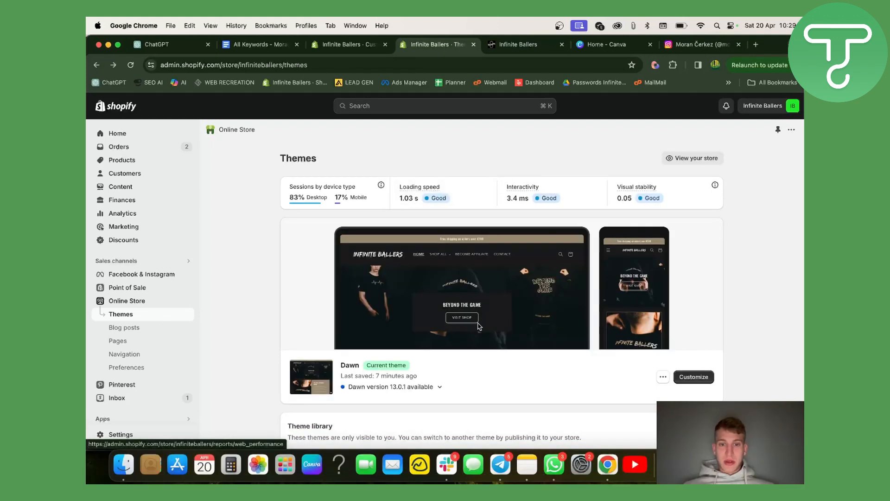
{"action": "scroll", "coordinate": [479, 326], "scroll_direction": "down", "scroll_amount": 3}
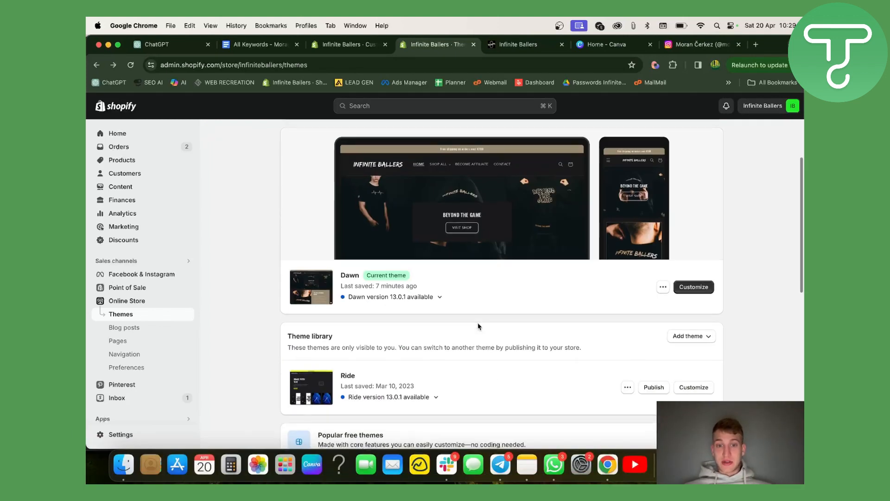
{"action": "left_click", "coordinate": [698, 288]}
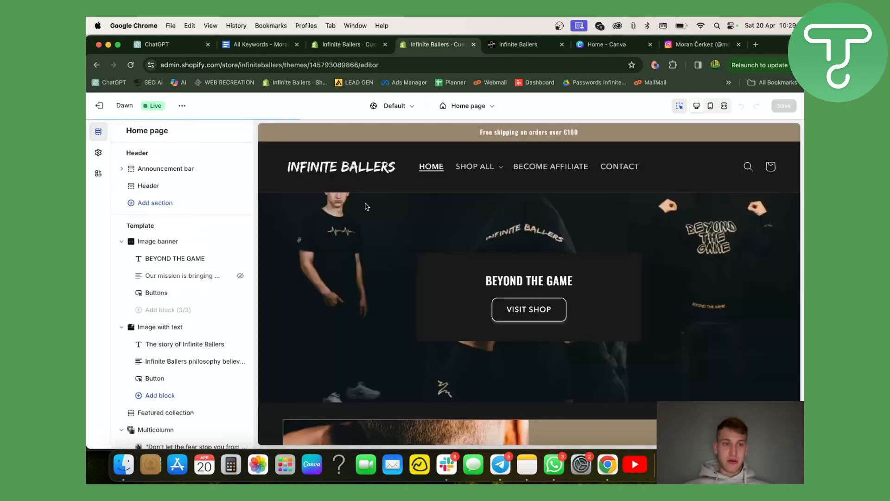
{"action": "left_click", "coordinate": [349, 282]}
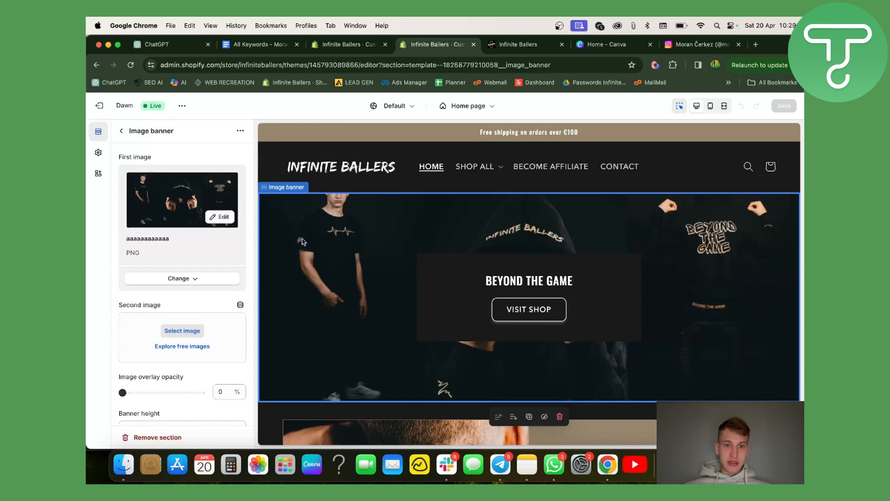
Look through the home page preview from the image banner to the NEW RELEASES collection and back.
{"action": "scroll", "coordinate": [302, 241], "scroll_direction": "down", "scroll_amount": 10}
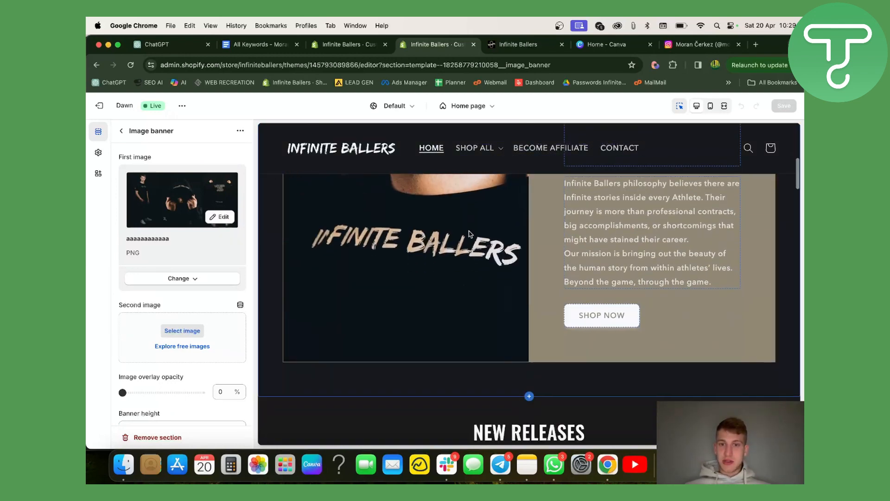
{"action": "scroll", "coordinate": [469, 235], "scroll_direction": "down", "scroll_amount": 6}
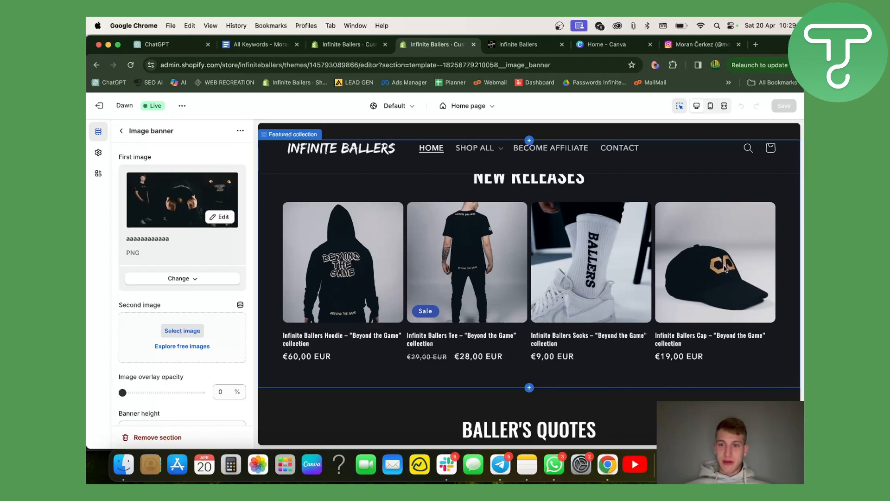
{"action": "scroll", "coordinate": [416, 231], "scroll_direction": "up", "scroll_amount": 5}
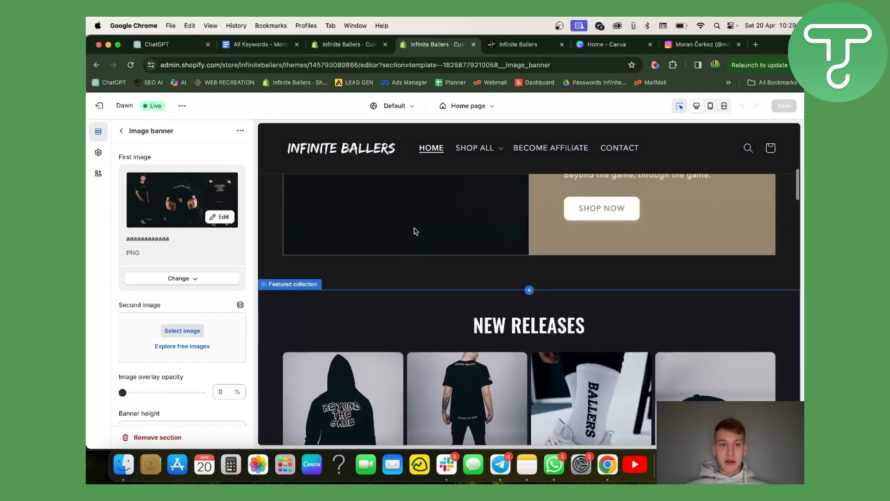
{"action": "scroll", "coordinate": [415, 236], "scroll_direction": "up", "scroll_amount": 3}
{"action": "scroll", "coordinate": [408, 259], "scroll_direction": "down", "scroll_amount": 10}
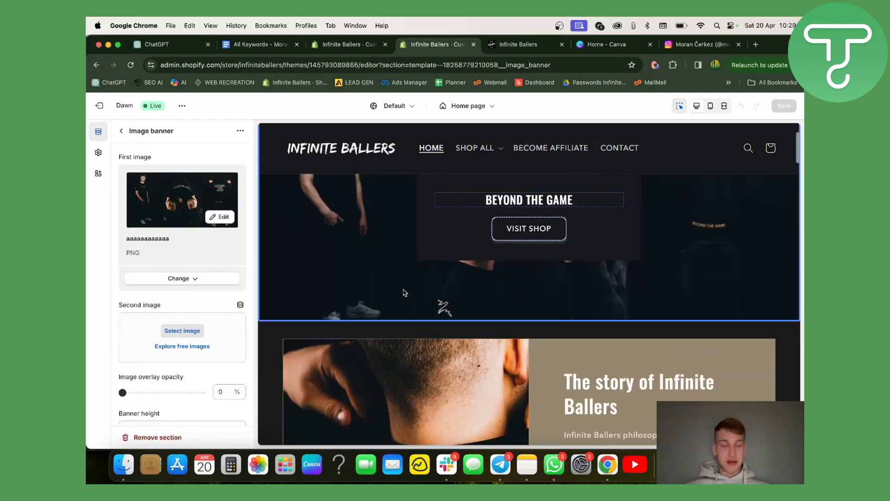
{"action": "scroll", "coordinate": [404, 293], "scroll_direction": "down", "scroll_amount": 2}
{"action": "scroll", "coordinate": [371, 278], "scroll_direction": "up", "scroll_amount": 6}
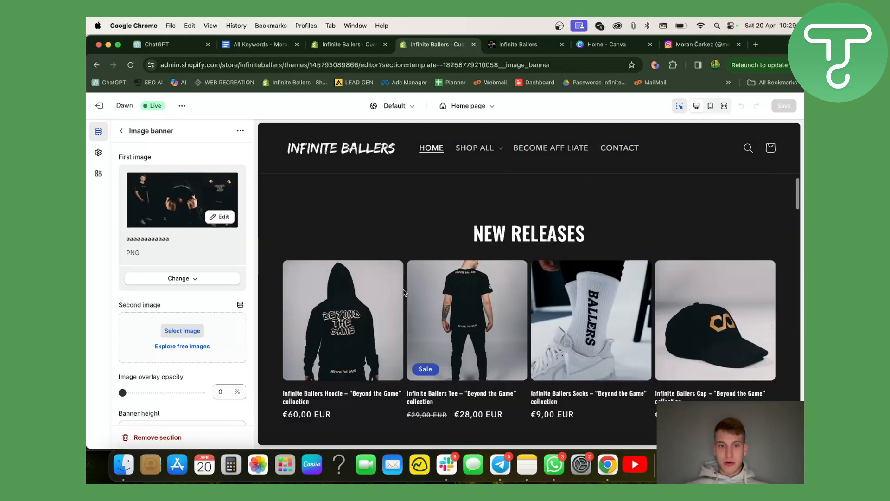
{"action": "scroll", "coordinate": [332, 263], "scroll_direction": "up", "scroll_amount": 5}
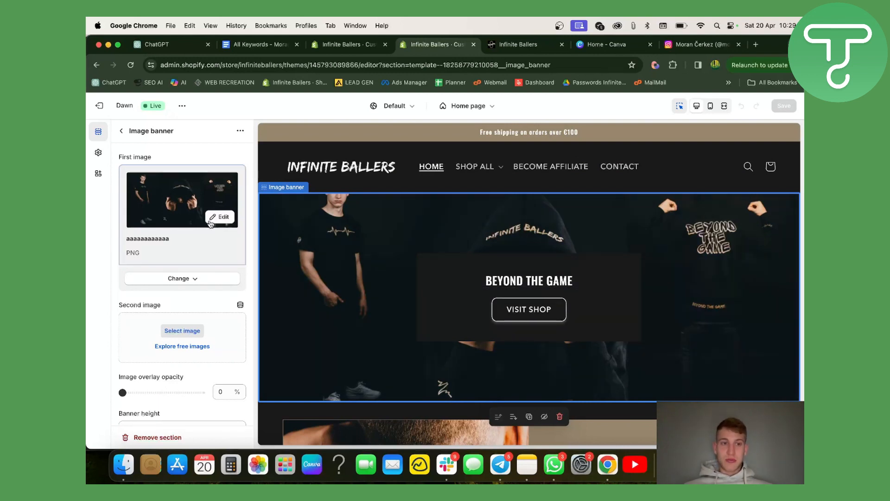
Open the store library for the banner's first image and browse its files, ticking and unticking the first Infinite Ballers photo.
{"action": "left_click", "coordinate": [201, 280]}
{"action": "left_click", "coordinate": [197, 295]}
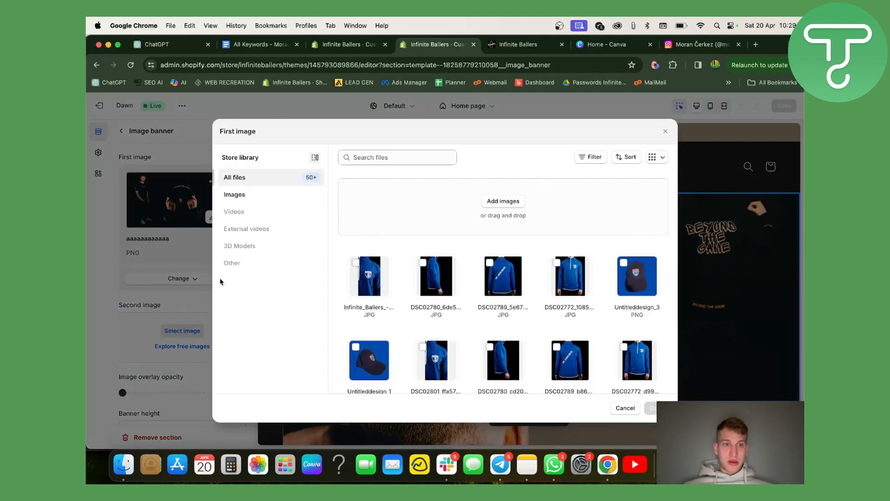
{"action": "left_click", "coordinate": [371, 288]}
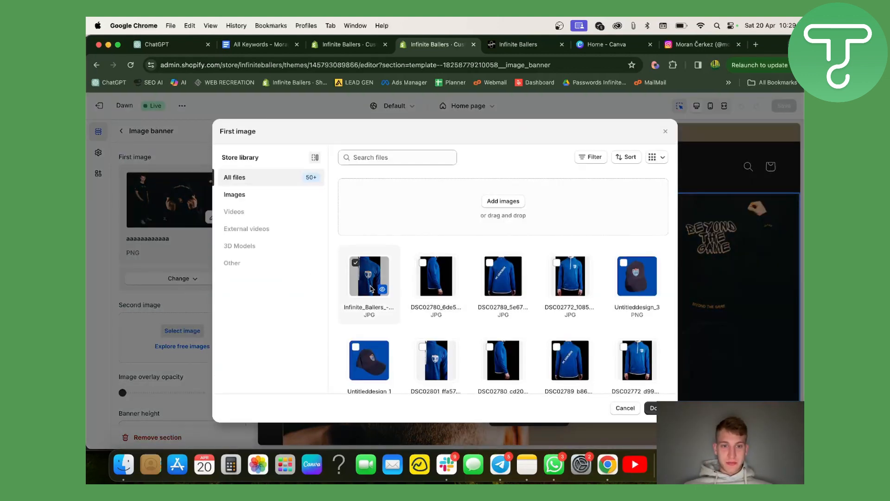
{"action": "left_click", "coordinate": [376, 279]}
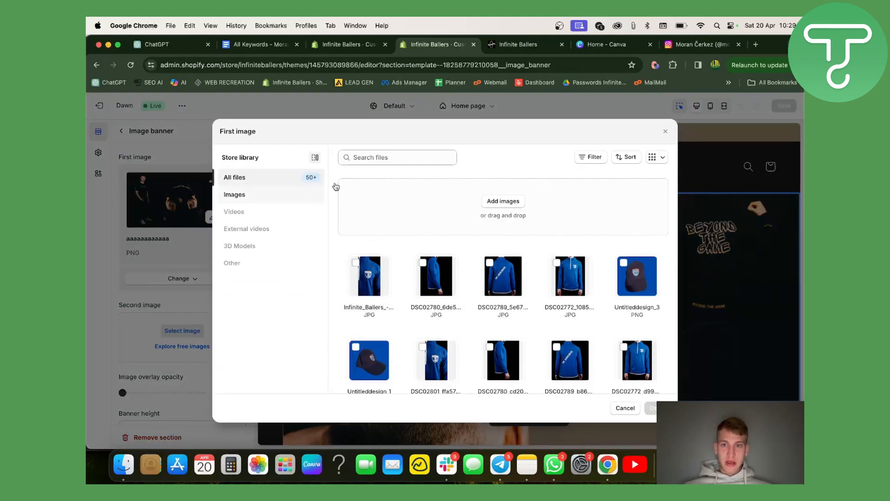
{"action": "scroll", "coordinate": [620, 280], "scroll_direction": "down", "scroll_amount": 5}
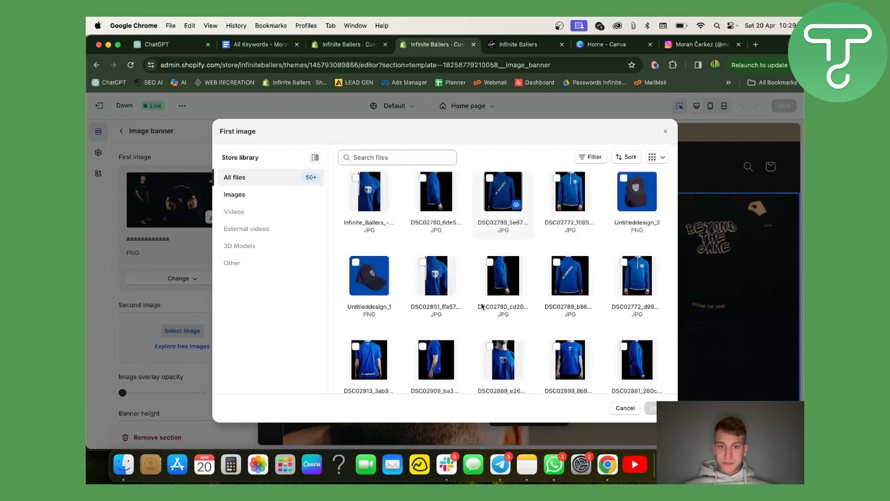
{"action": "scroll", "coordinate": [511, 278], "scroll_direction": "up", "scroll_amount": 5}
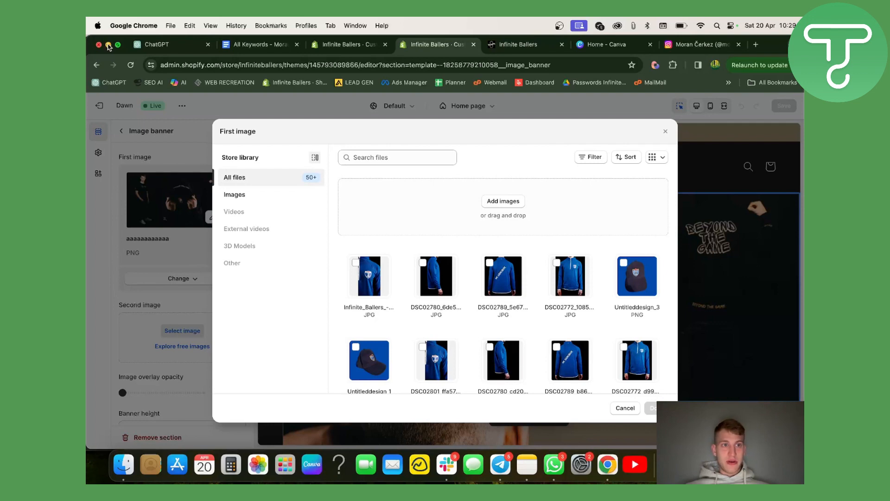
Clear the windows off the desktop, expand the Images stack and show the file info of IMG_5722.PNG.
{"action": "left_click", "coordinate": [108, 45]}
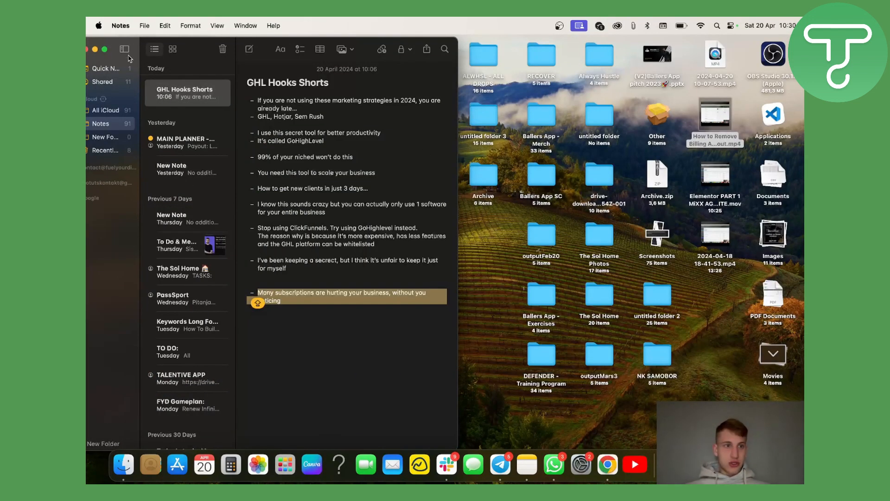
{"action": "left_click", "coordinate": [95, 49]}
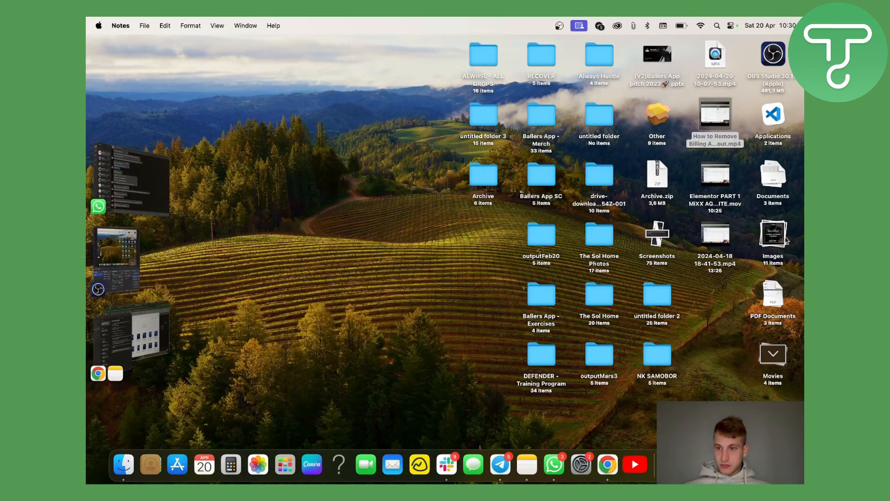
{"action": "left_click", "coordinate": [787, 239]}
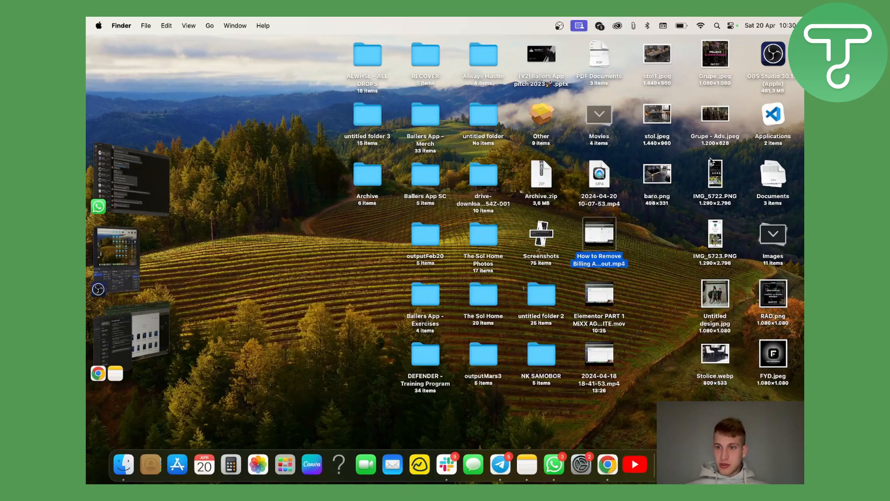
{"action": "right_click", "coordinate": [716, 180]}
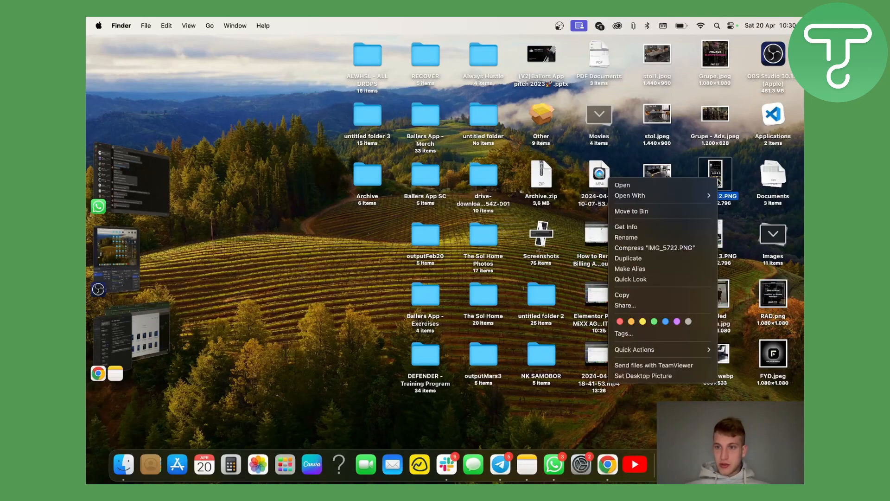
{"action": "left_click", "coordinate": [649, 234]}
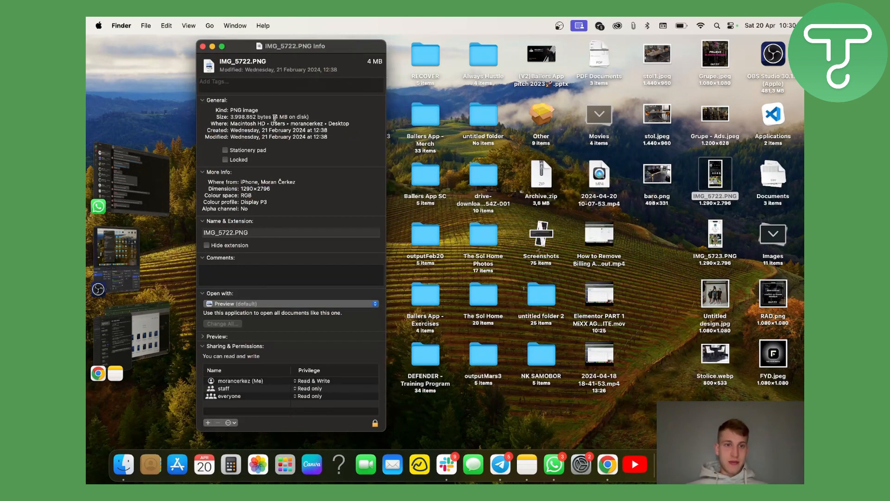
Highlight the on-disk size of IMG_5722.PNG in its file info to check how large the image is.
{"action": "left_click_drag", "start_coordinate": [275, 118], "coordinate": [310, 117]}
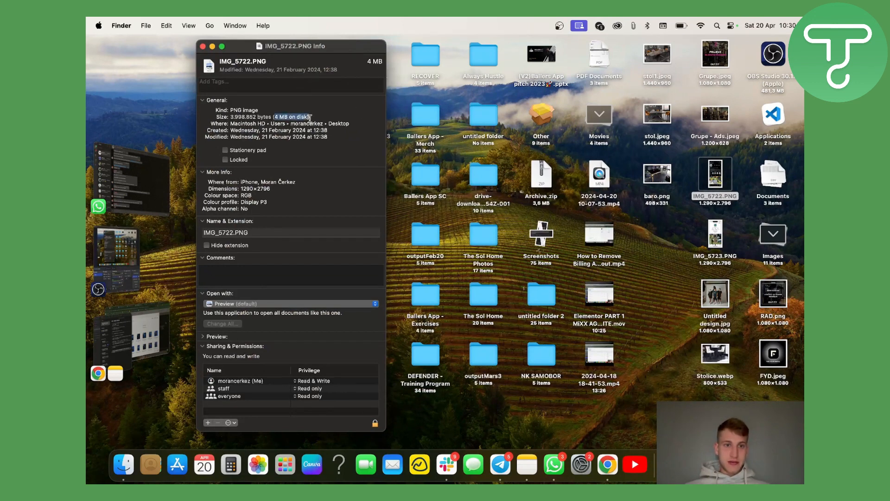
{"action": "left_click", "coordinate": [276, 119]}
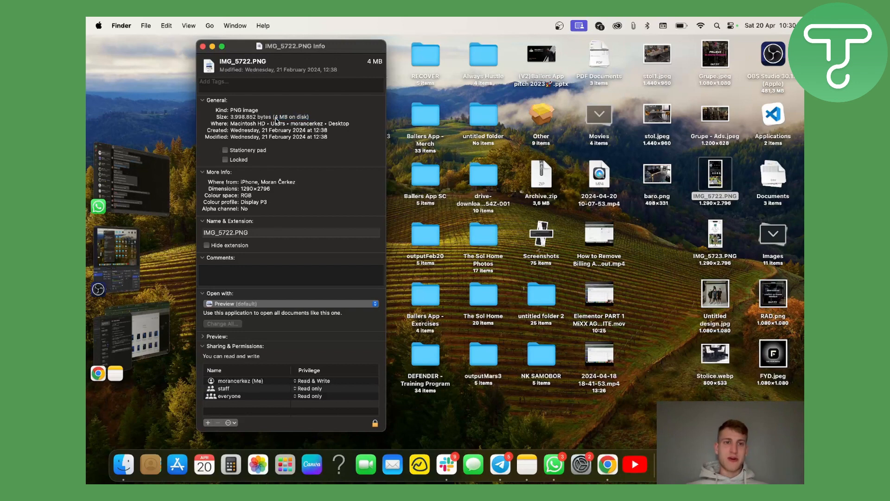
{"action": "left_click_drag", "start_coordinate": [275, 118], "coordinate": [312, 122]}
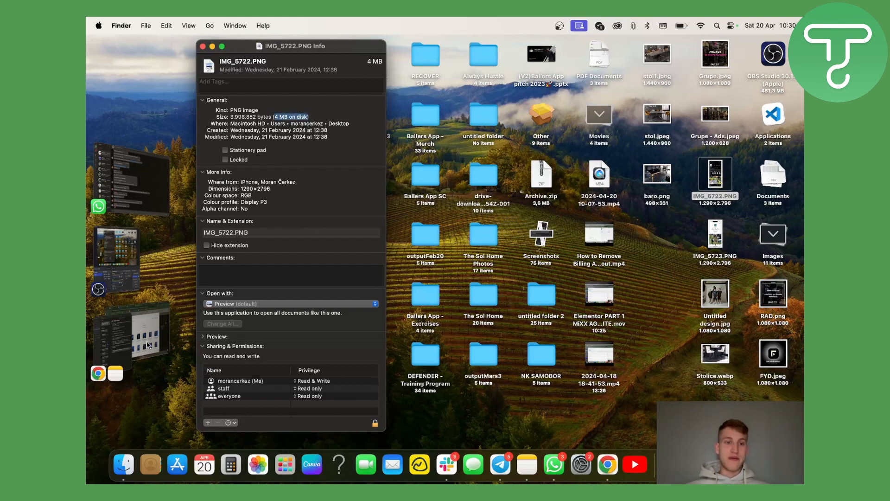
{"action": "left_click_drag", "start_coordinate": [118, 343], "coordinate": [112, 424]}
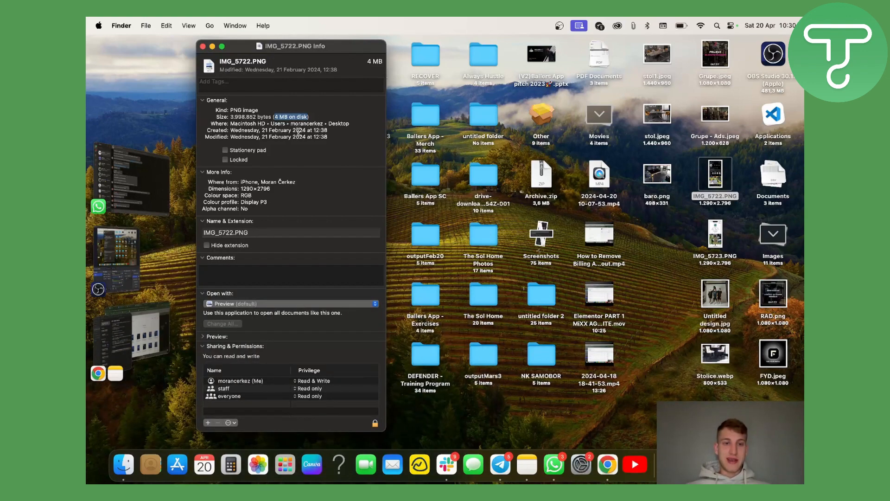
Return to the browser, switch to Canva and open the UNISPORT SAMOBOR logo design from the recent designs.
{"action": "left_click", "coordinate": [162, 324]}
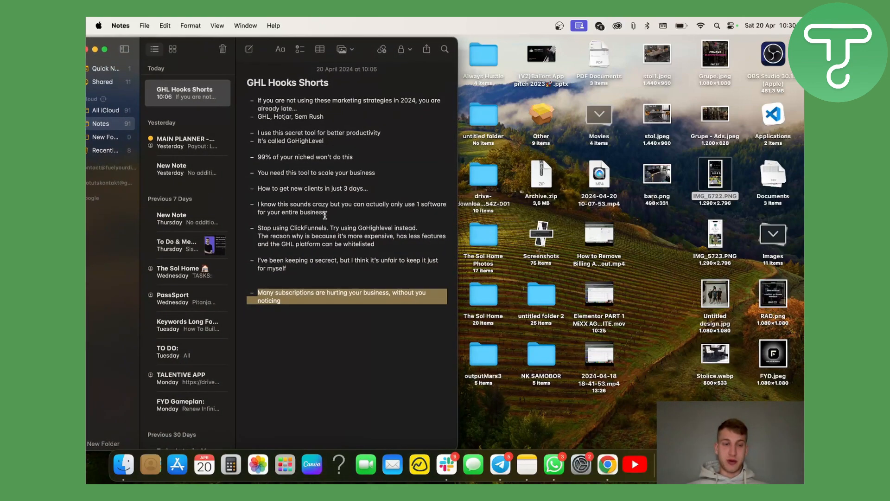
{"action": "key", "text": "super+w"}
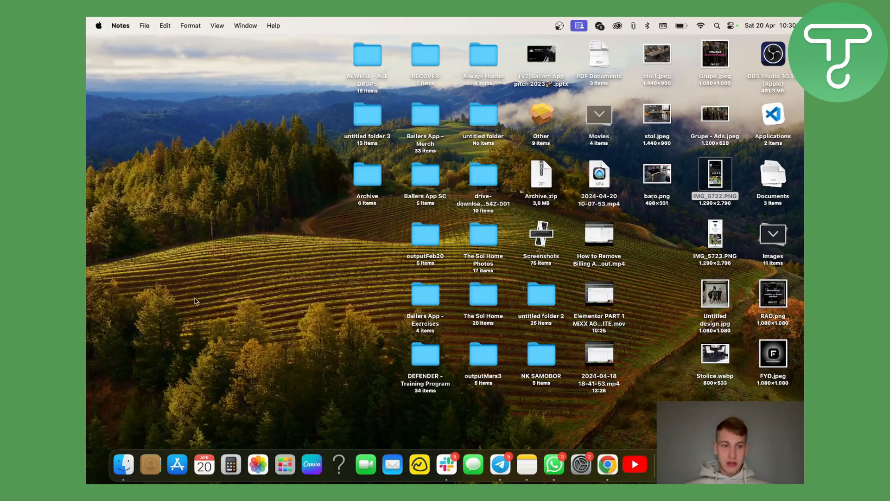
{"action": "left_click", "coordinate": [608, 464]}
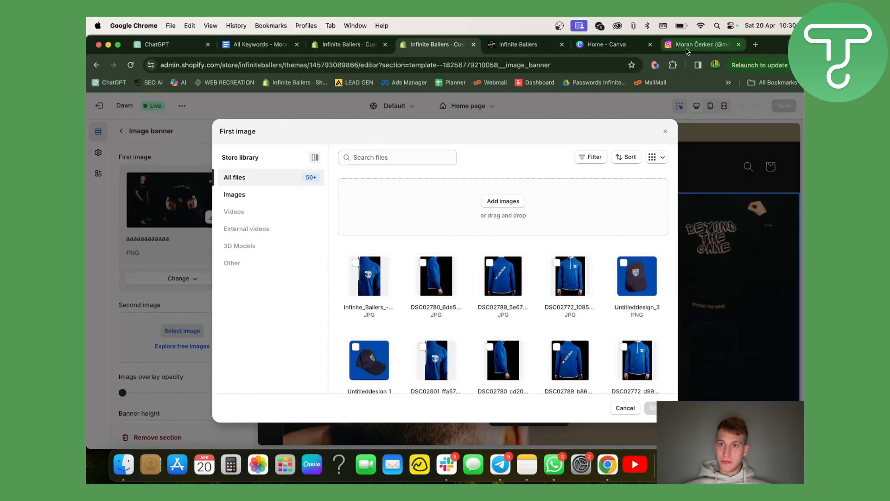
{"action": "left_click", "coordinate": [605, 47]}
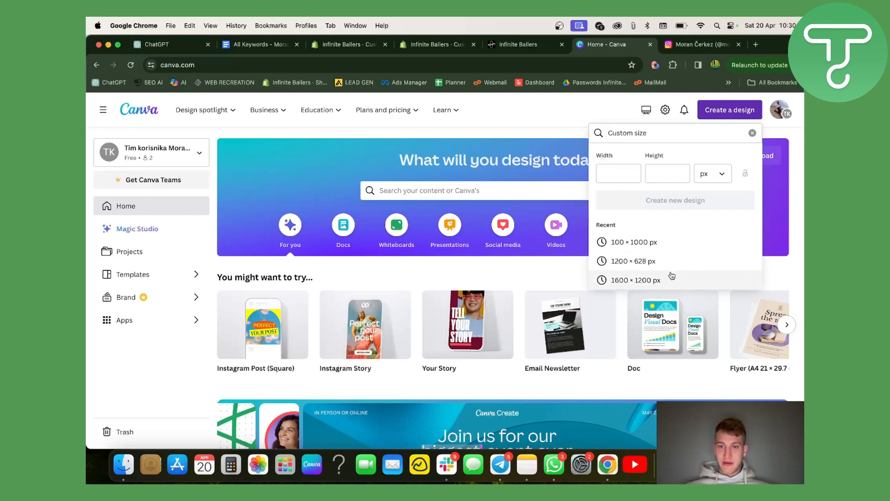
{"action": "scroll", "coordinate": [545, 353], "scroll_direction": "down", "scroll_amount": 5}
{"action": "scroll", "coordinate": [544, 353], "scroll_direction": "down", "scroll_amount": 2}
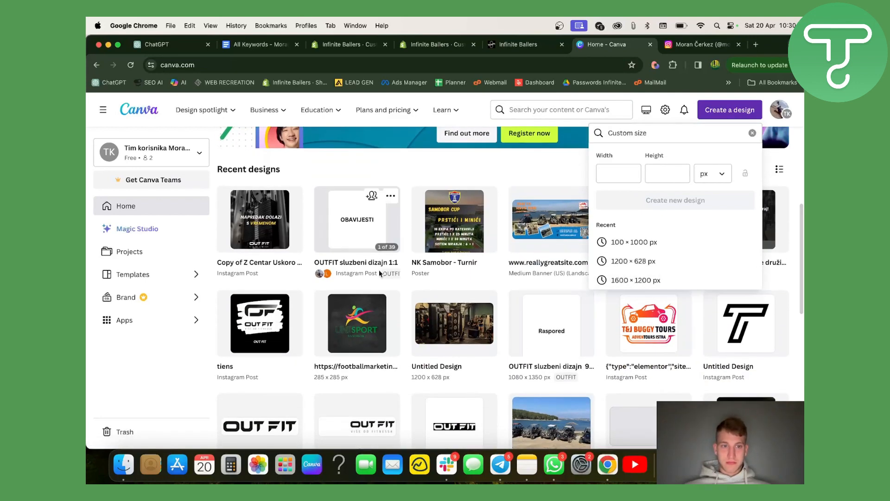
{"action": "left_click", "coordinate": [352, 332]}
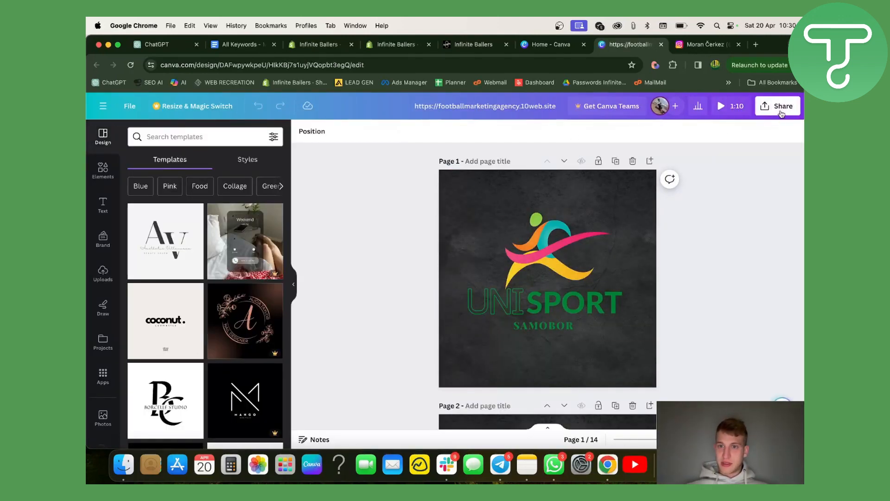
Bring up the design's download settings and choose JPG as the file type.
{"action": "left_click", "coordinate": [782, 111]}
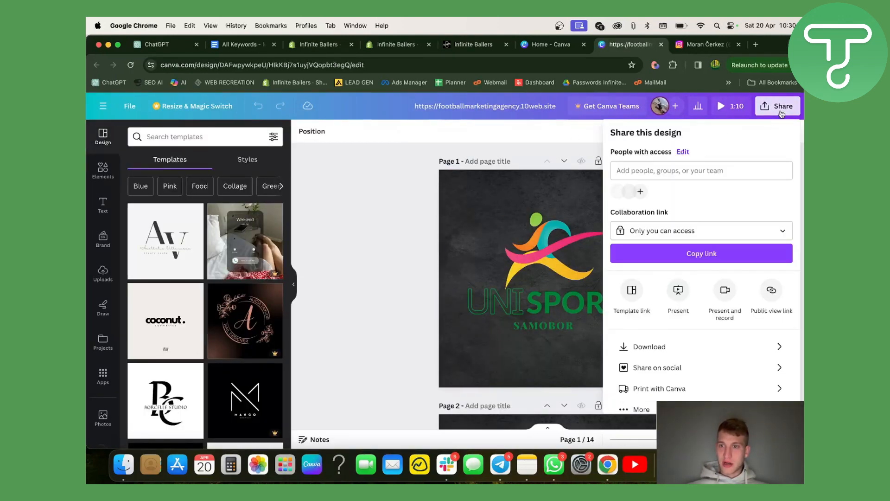
{"action": "left_click", "coordinate": [641, 344]}
{"action": "left_click", "coordinate": [672, 181]}
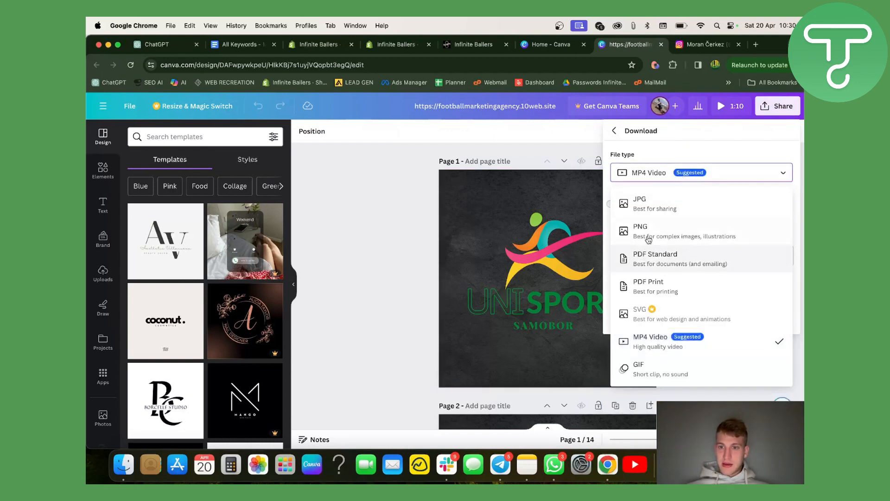
{"action": "left_click", "coordinate": [676, 205]}
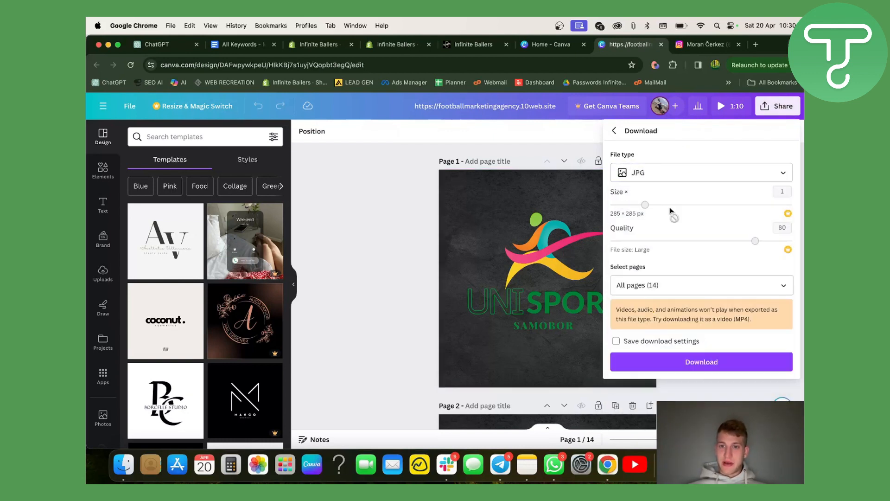
Limit the download to Page 1 instead of all pages and start the JPG download.
{"action": "left_click", "coordinate": [751, 285]}
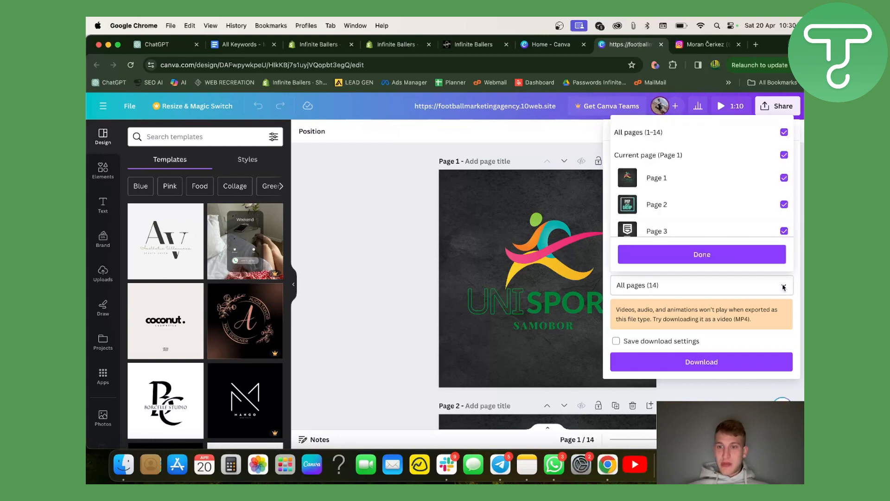
{"action": "left_click", "coordinate": [784, 133]}
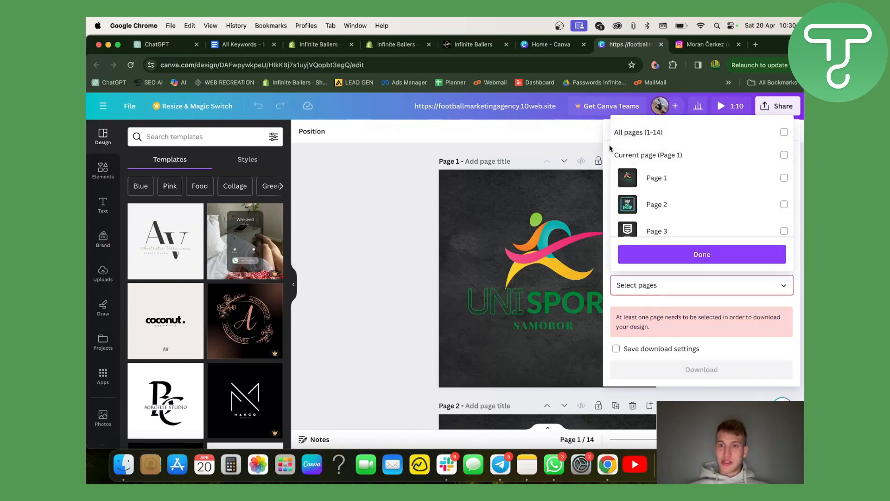
{"action": "left_click", "coordinate": [655, 179]}
{"action": "left_click", "coordinate": [686, 254]}
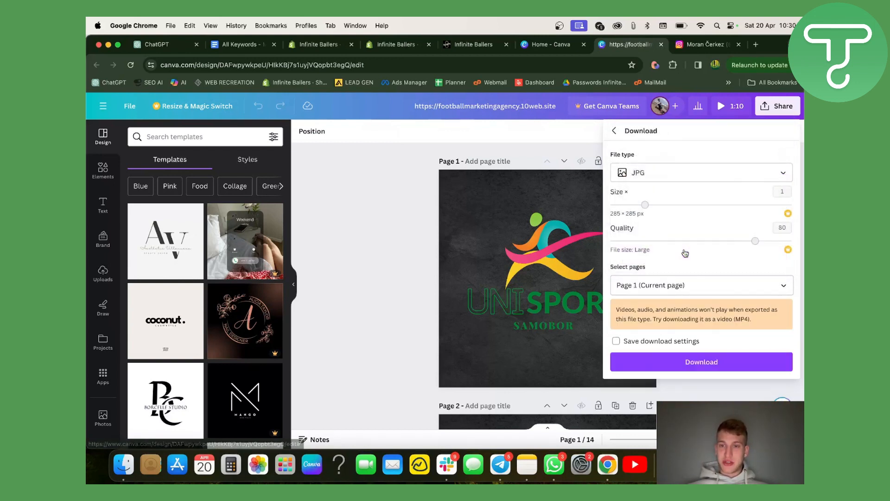
{"action": "left_click", "coordinate": [688, 363]}
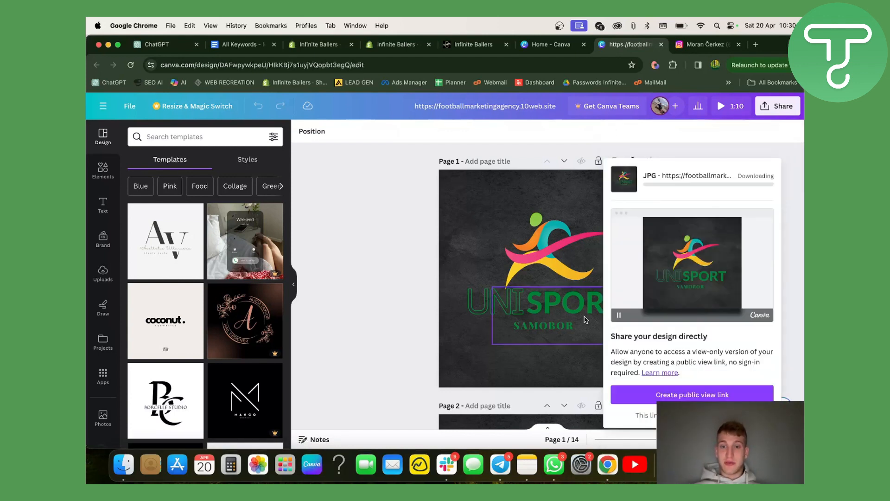
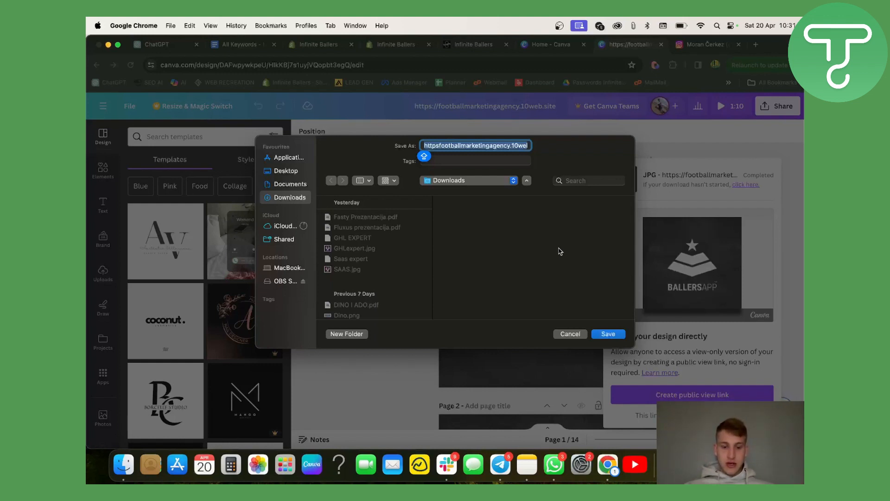
Save the downloaded image in the Downloads folder as TEST- SHOPIFY IMAGE.jpg and dismiss the finished download panels.
{"action": "type", "text": "TE"}
{"action": "key", "text": "Caps_Lock"}
{"action": "type", "text": "ST"}
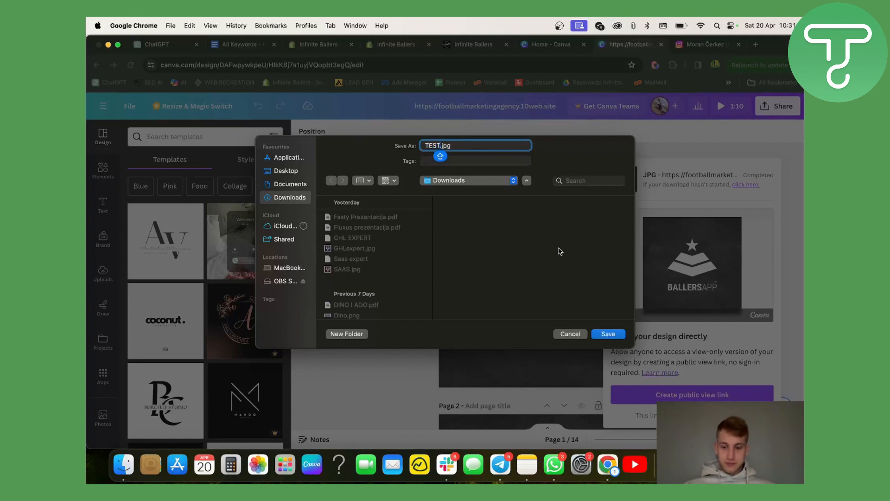
{"action": "type", "text": "- SHOPIFY"}
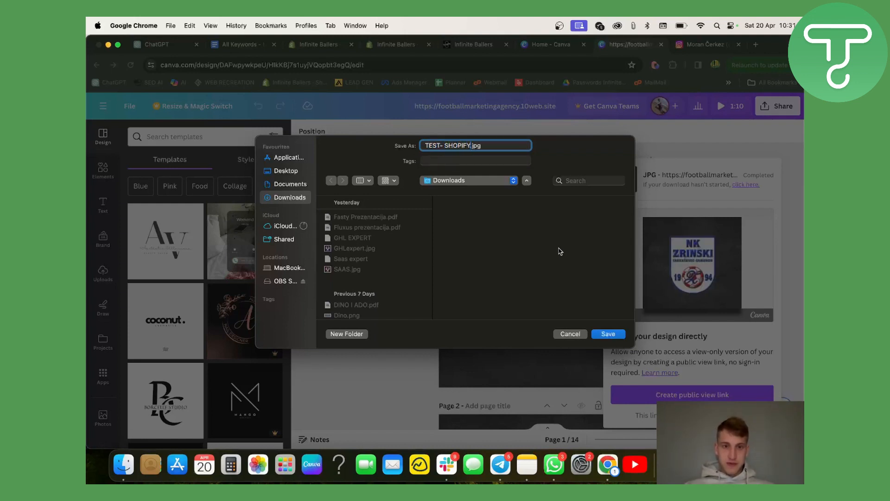
{"action": "type", "text": " IMA"}
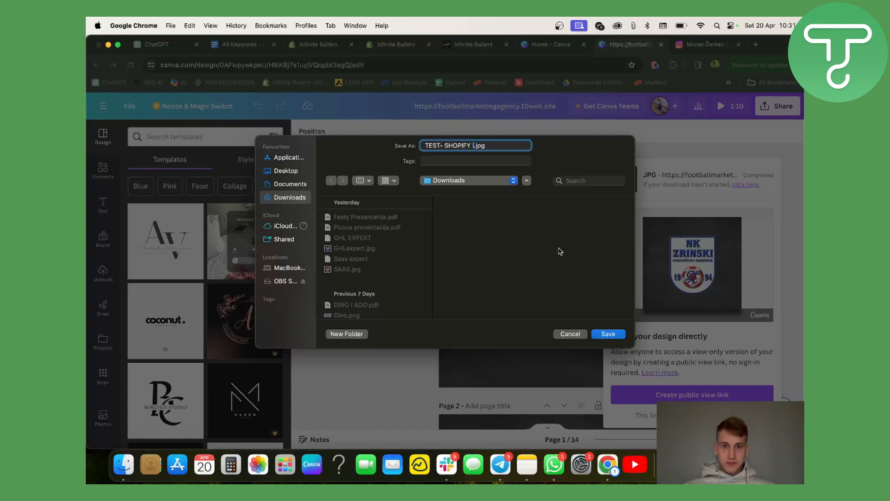
{"action": "type", "text": "IMAGE"}
{"action": "key", "text": "Return"}
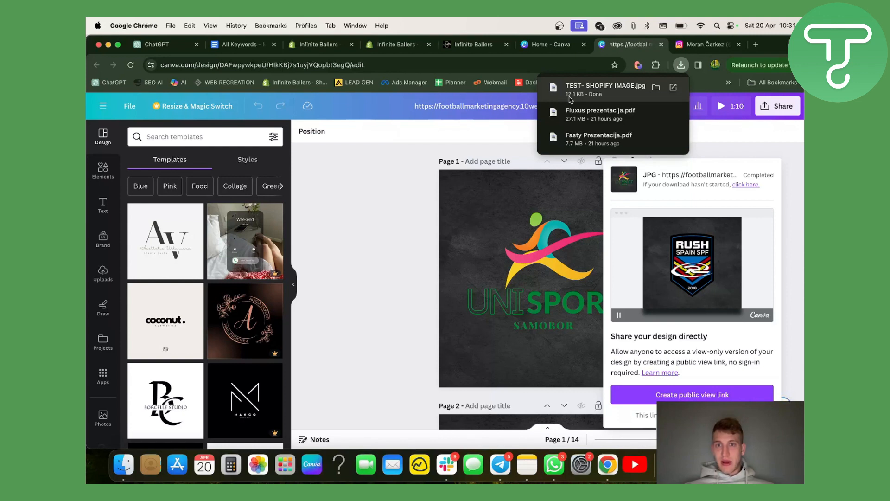
{"action": "left_click", "coordinate": [410, 234]}
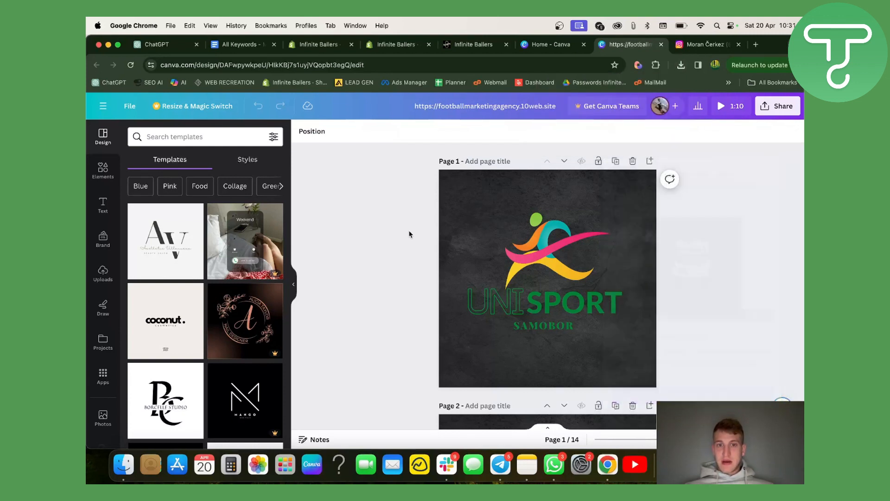
Bring up the design's download settings again and set the file type to PNG.
{"action": "left_click", "coordinate": [782, 107]}
{"action": "left_click", "coordinate": [671, 343]}
{"action": "left_click", "coordinate": [719, 175]}
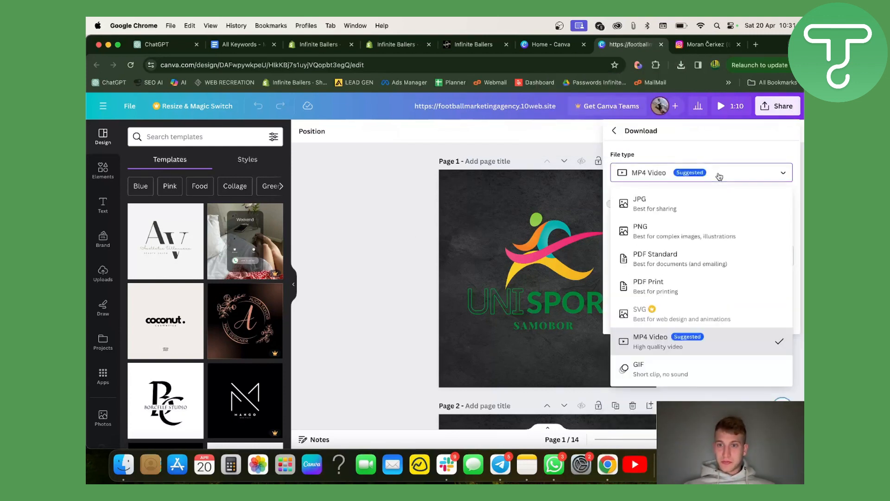
{"action": "left_click", "coordinate": [687, 253]}
{"action": "left_click", "coordinate": [728, 180]}
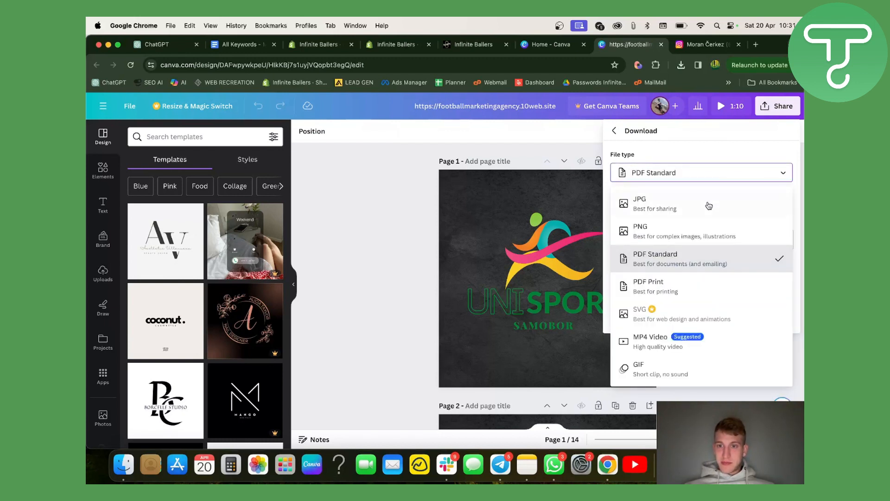
{"action": "left_click", "coordinate": [659, 227]}
Restrict the download to Page 1 instead of all pages and start the PNG download.
{"action": "left_click", "coordinate": [787, 280]}
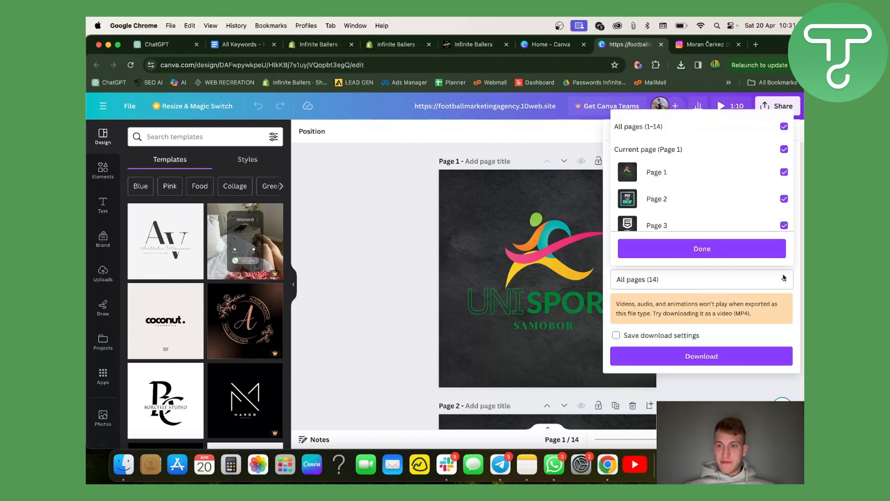
{"action": "left_click", "coordinate": [783, 127]}
{"action": "left_click", "coordinate": [743, 173]}
{"action": "left_click", "coordinate": [668, 249]}
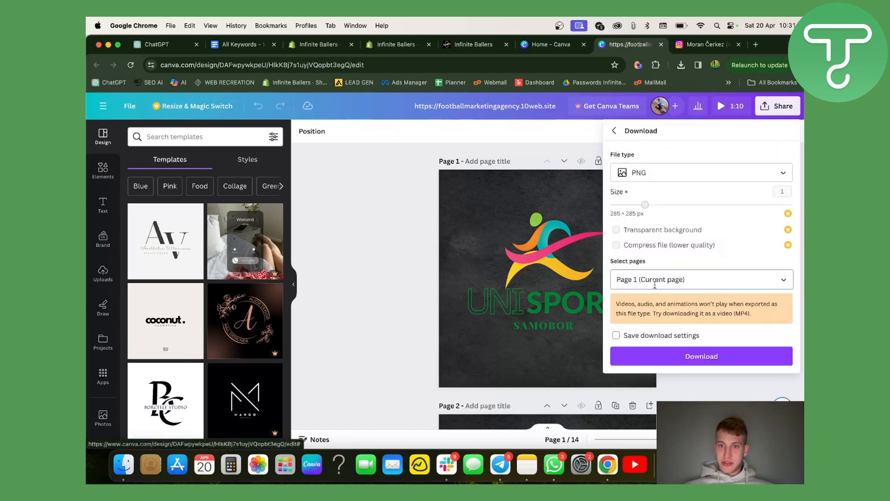
{"action": "left_click", "coordinate": [695, 363]}
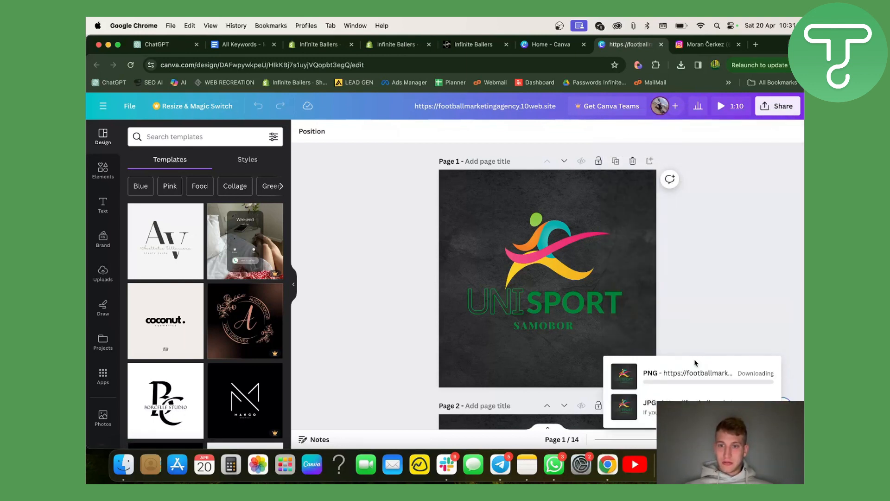
Save the PNG in the Downloads folder as TEST 2- SHOPIFY IMAGE.png.
{"action": "left_click", "coordinate": [391, 290]}
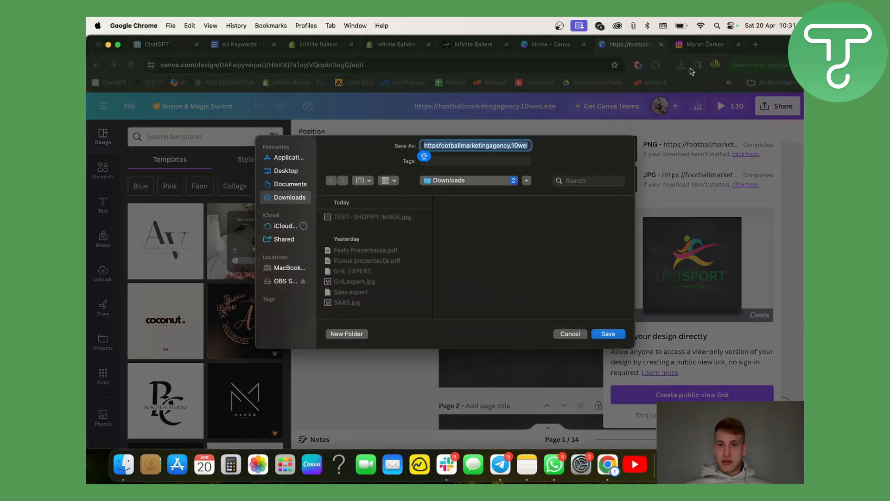
{"action": "type", "text": "TE"}
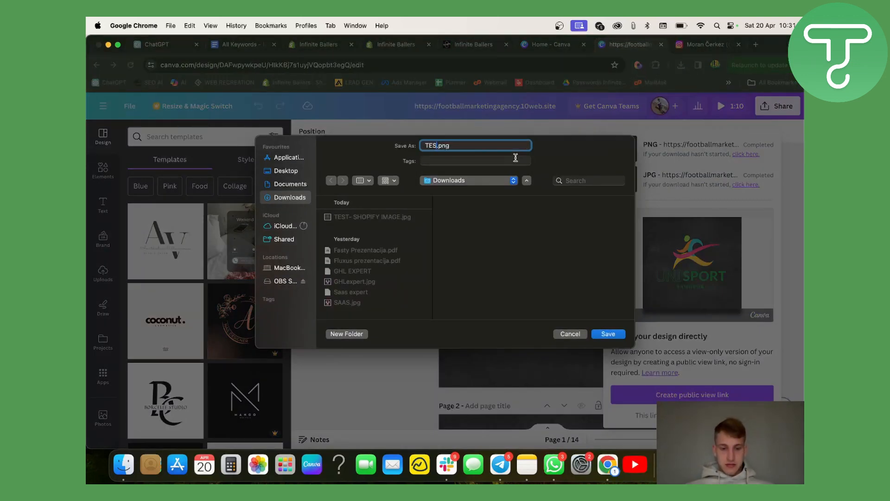
{"action": "type", "text": "ST 2- "}
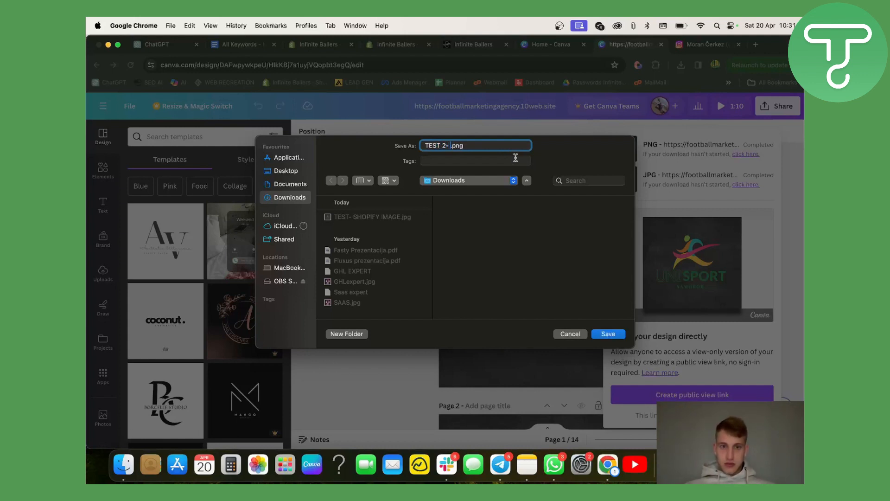
{"action": "type", "text": "SHOPIFY "}
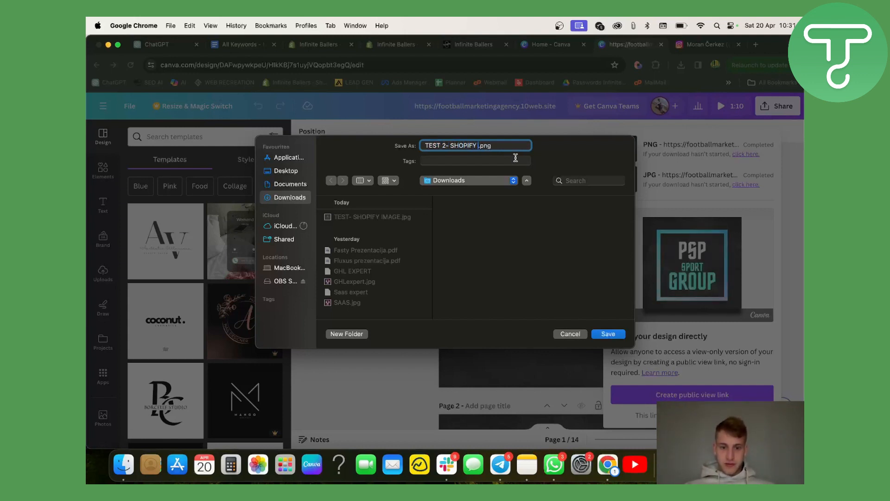
{"action": "type", "text": "IMAGE"}
{"action": "key", "text": "Return"}
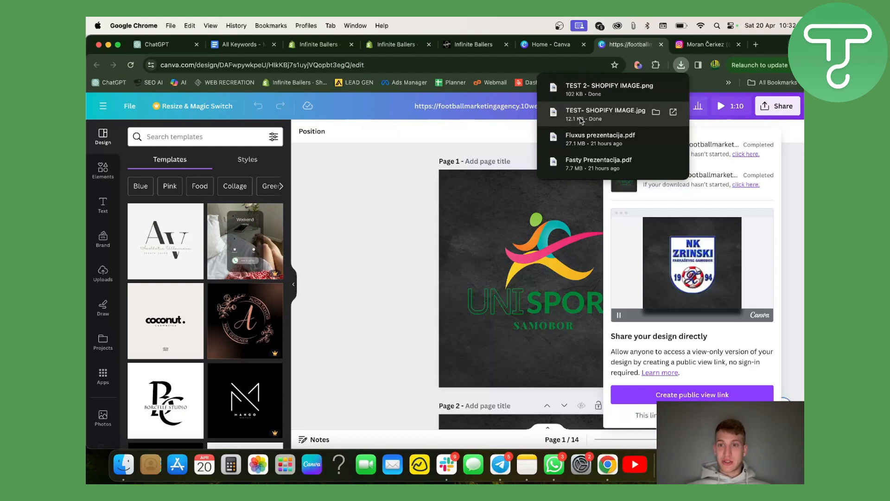
Open the downloaded TEST- SHOPIFY IMAGE.jpg and view it in an enlarged and a reduced window to judge its quality.
{"action": "left_click", "coordinate": [638, 112]}
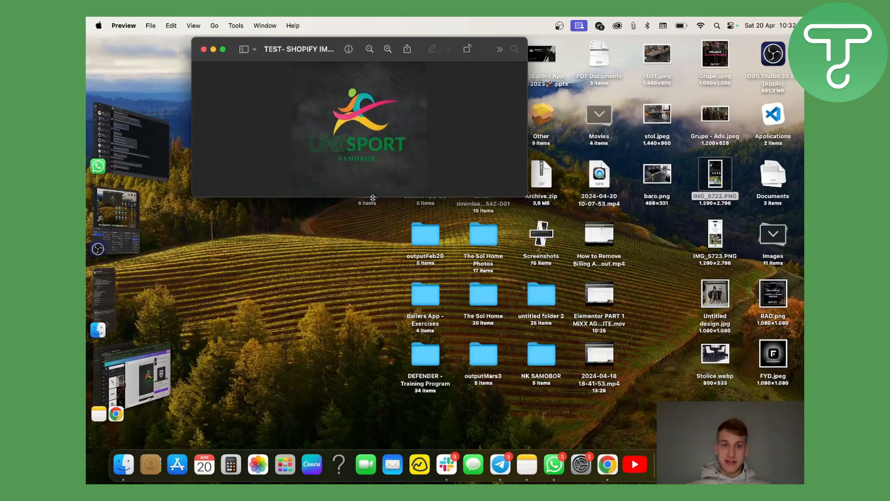
{"action": "left_click_drag", "start_coordinate": [527, 194], "coordinate": [601, 345]}
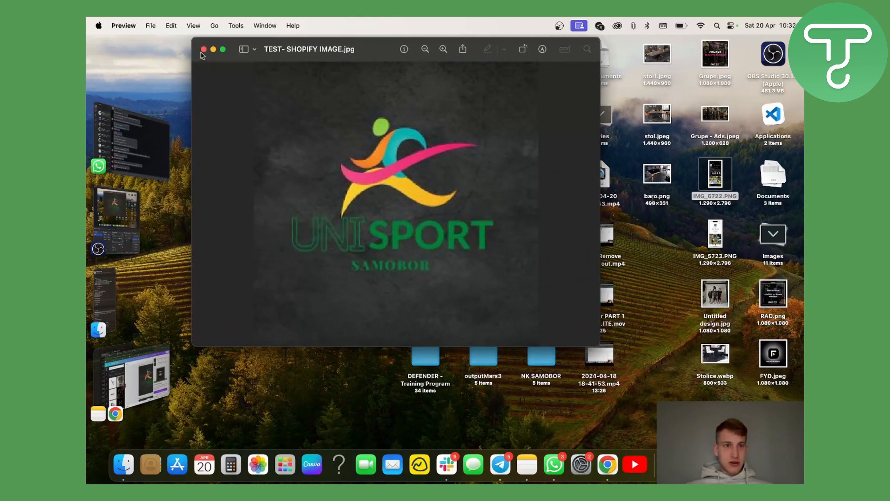
{"action": "left_click_drag", "start_coordinate": [357, 54], "coordinate": [352, 56]}
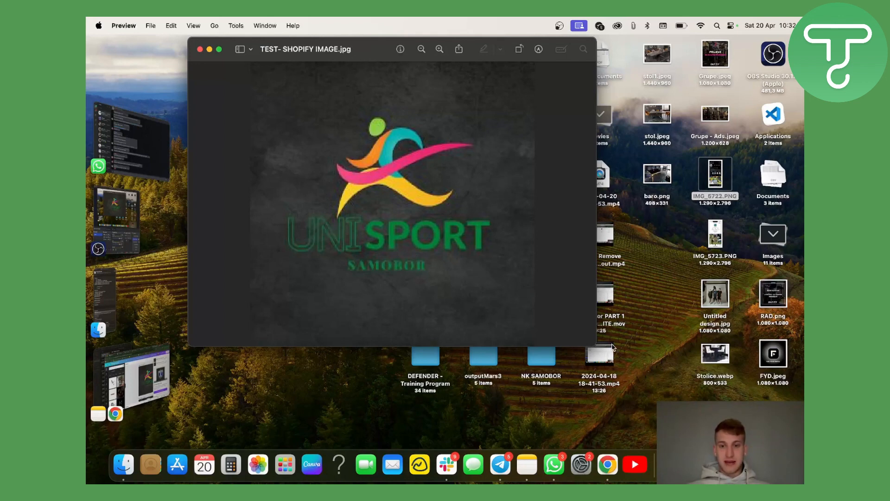
{"action": "left_click_drag", "start_coordinate": [592, 346], "coordinate": [524, 143]}
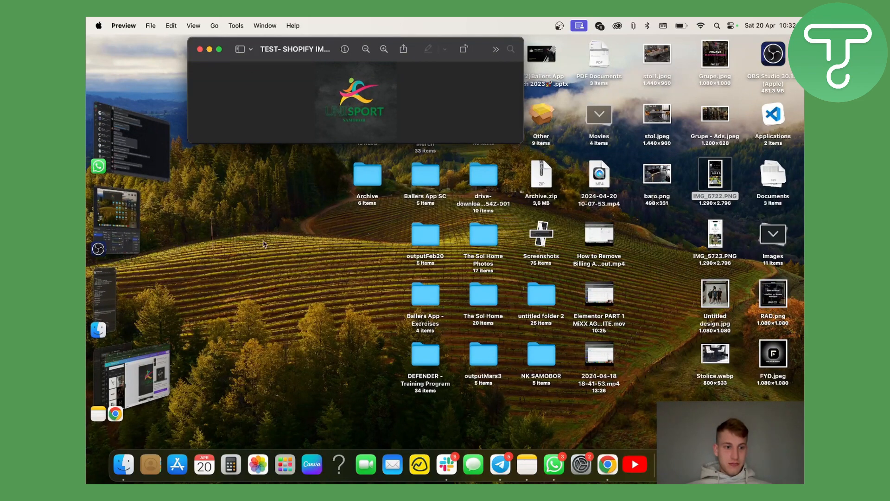
Close the IMG_5722.PNG info window and the JPG preview, and return to the Canva design in the browser.
{"action": "left_click", "coordinate": [119, 291]}
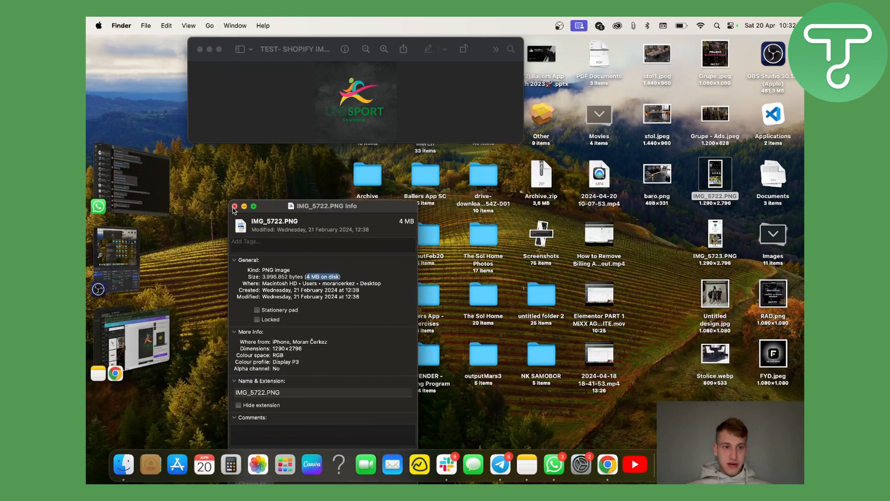
{"action": "left_click", "coordinate": [234, 206]}
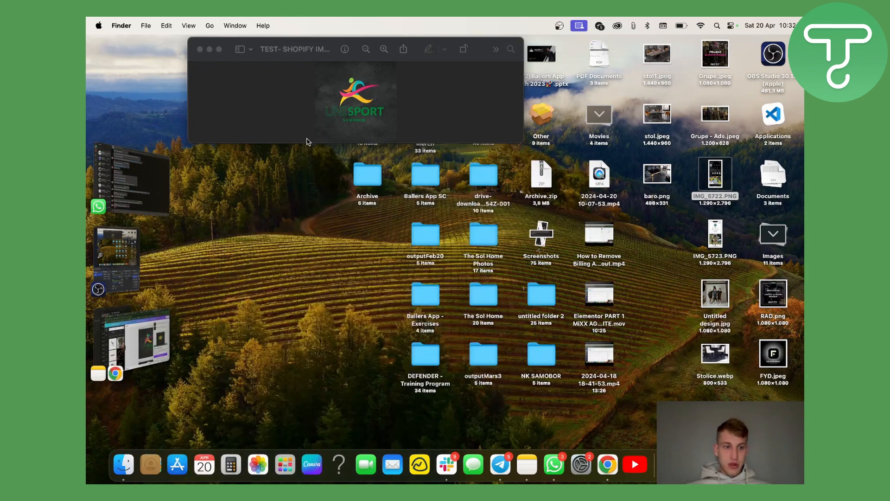
{"action": "left_click", "coordinate": [200, 49]}
{"action": "left_click", "coordinate": [161, 341]}
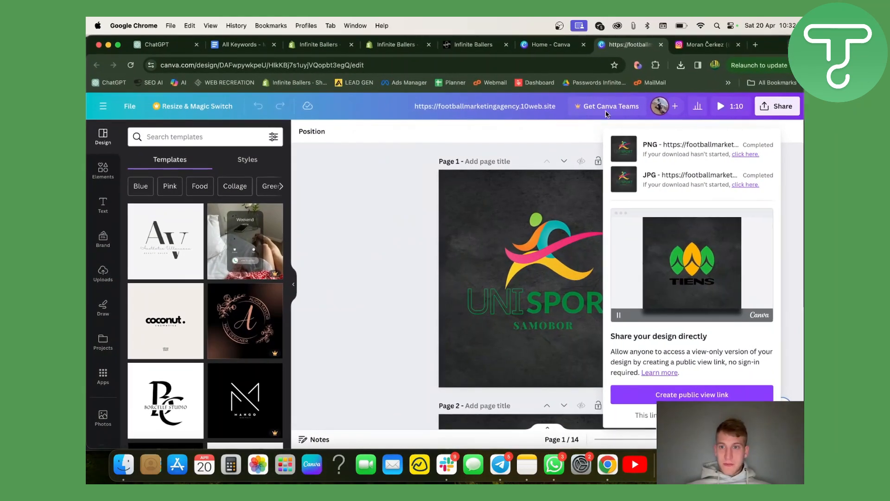
Show TEST 2- SHOPIFY IMAGE.png in the Downloads folder, open it and enlarge its window to judge the quality.
{"action": "left_click", "coordinate": [681, 65]}
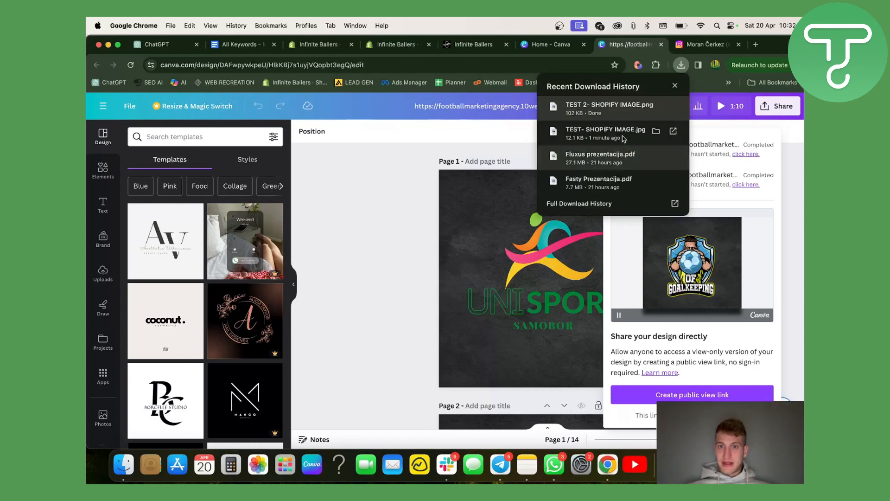
{"action": "left_click", "coordinate": [656, 107]}
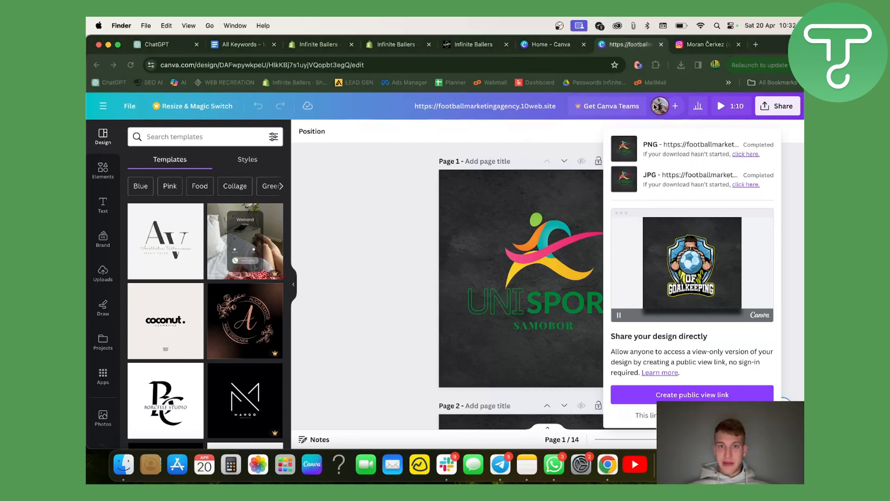
{"action": "double_click", "coordinate": [411, 219]}
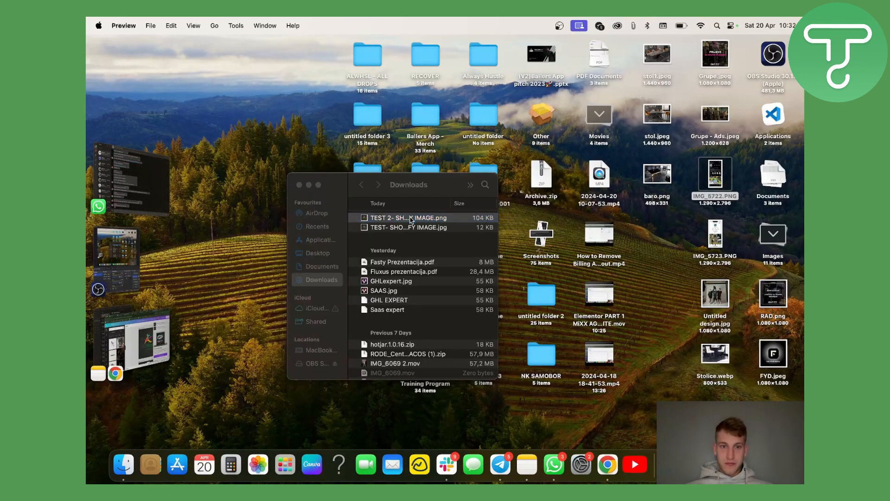
{"action": "left_click_drag", "start_coordinate": [524, 191], "coordinate": [571, 299]}
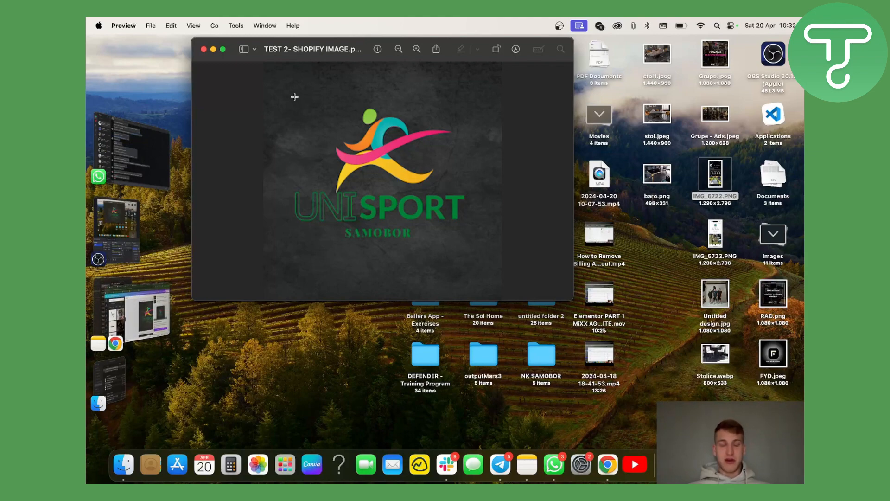
Return to the Shopify theme editor in the browser, dismiss the First image picker and review the home page preview and Image banner settings.
{"action": "left_click", "coordinate": [134, 311]}
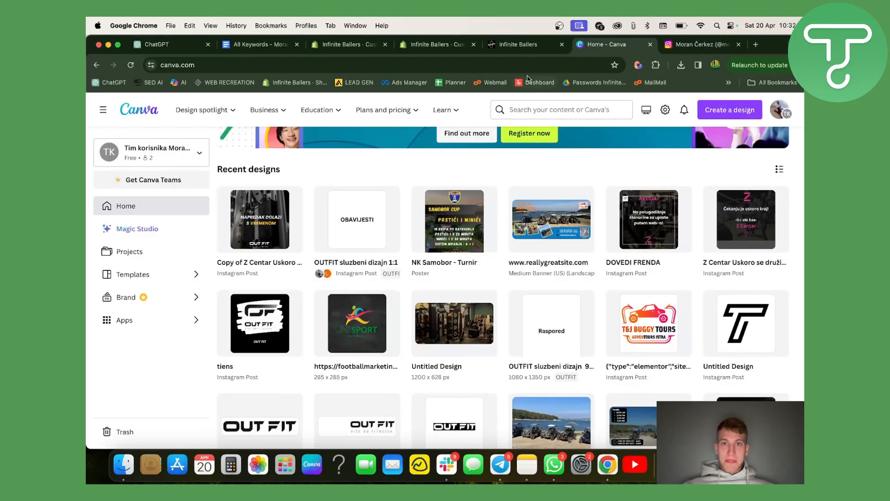
{"action": "left_click", "coordinate": [436, 44]}
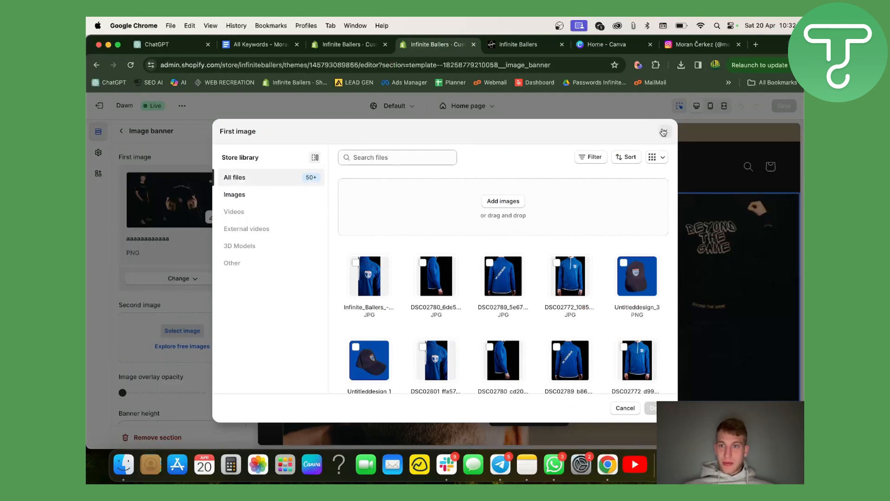
{"action": "left_click", "coordinate": [666, 132]}
{"action": "scroll", "coordinate": [353, 295], "scroll_direction": "down", "scroll_amount": 10}
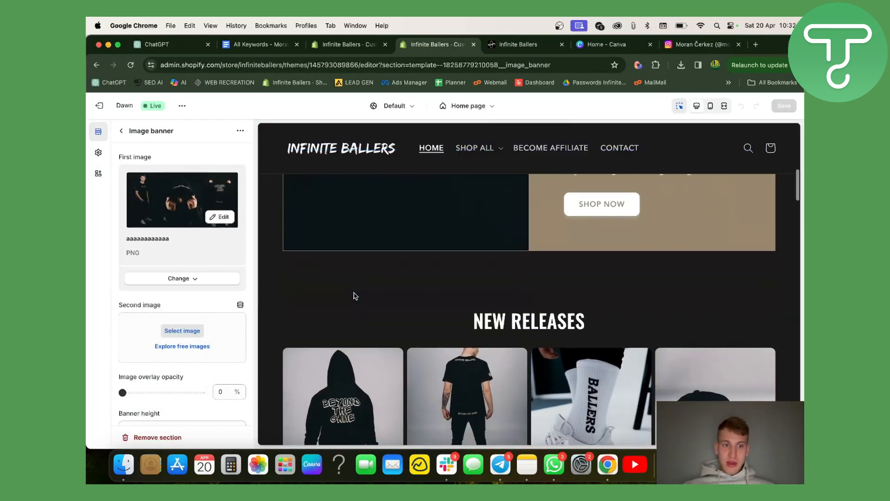
{"action": "scroll", "coordinate": [185, 340], "scroll_direction": "down", "scroll_amount": 5}
{"action": "scroll", "coordinate": [304, 346], "scroll_direction": "down", "scroll_amount": 15}
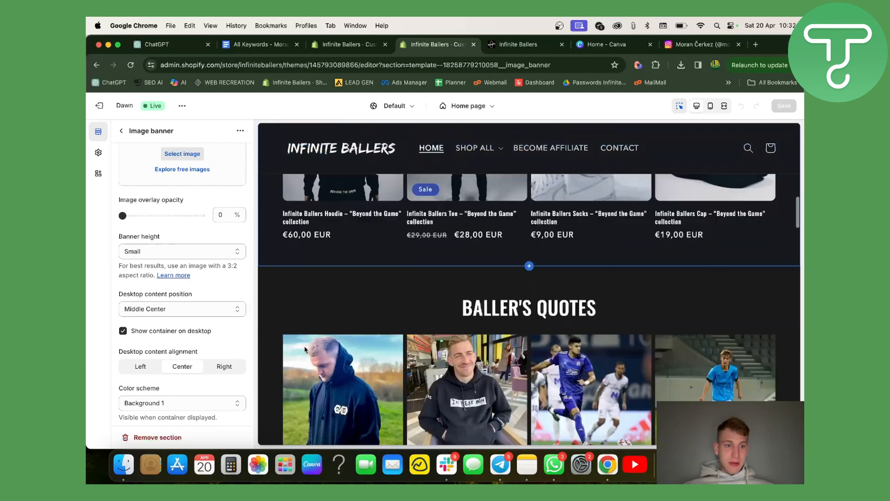
{"action": "scroll", "coordinate": [199, 340], "scroll_direction": "down", "scroll_amount": 3}
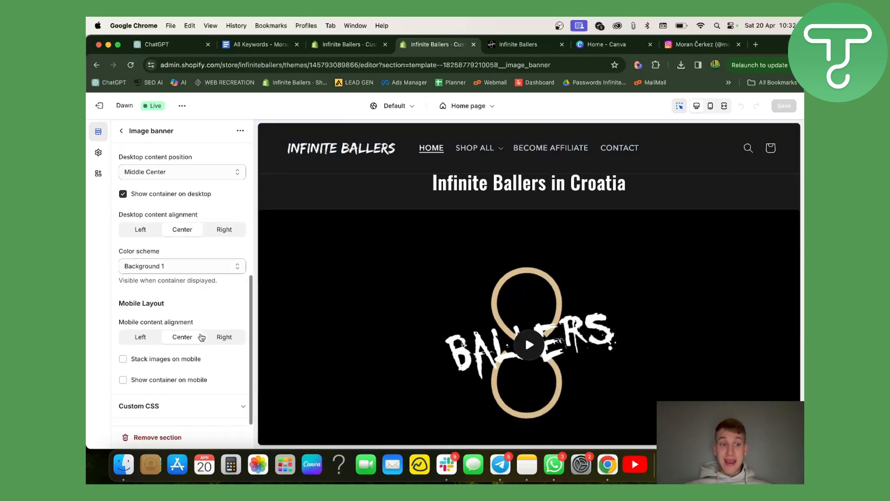
{"action": "scroll", "coordinate": [202, 337], "scroll_direction": "up", "scroll_amount": 10}
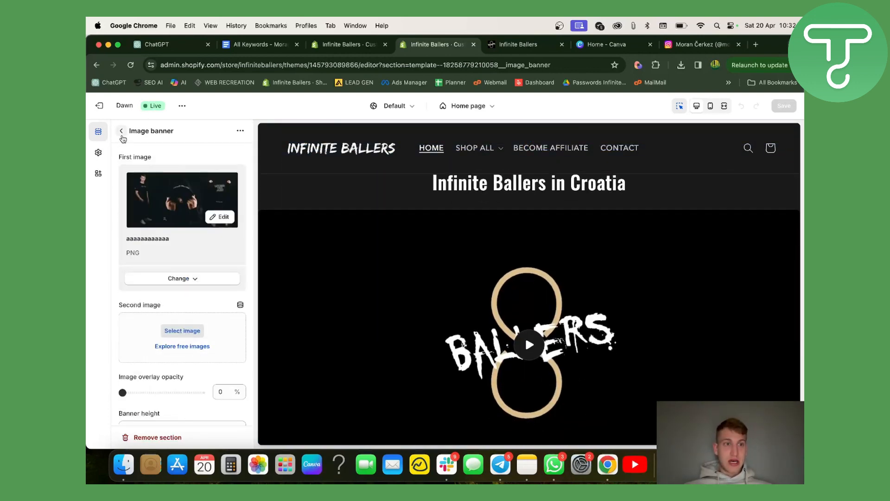
Leave the Image banner settings, exit the theme editor to the Themes page and point out the current Dawn theme.
{"action": "left_click", "coordinate": [121, 131]}
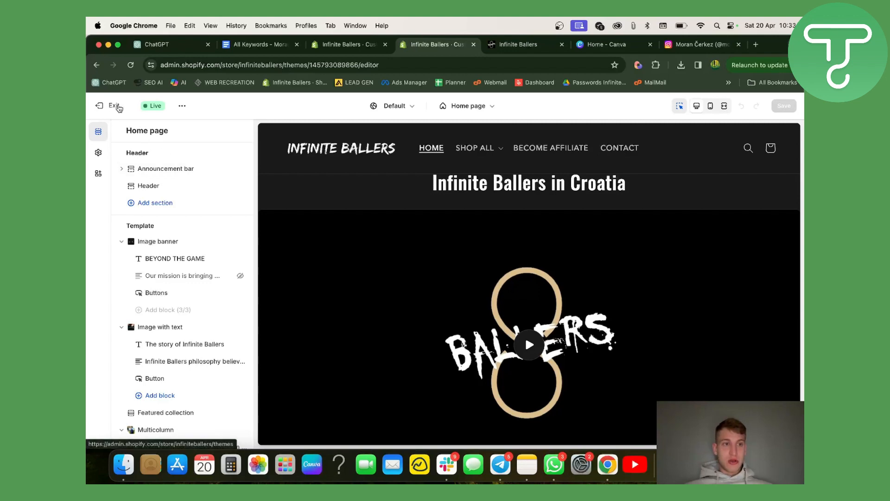
{"action": "left_click", "coordinate": [103, 109]}
{"action": "scroll", "coordinate": [514, 350], "scroll_direction": "down", "scroll_amount": 6}
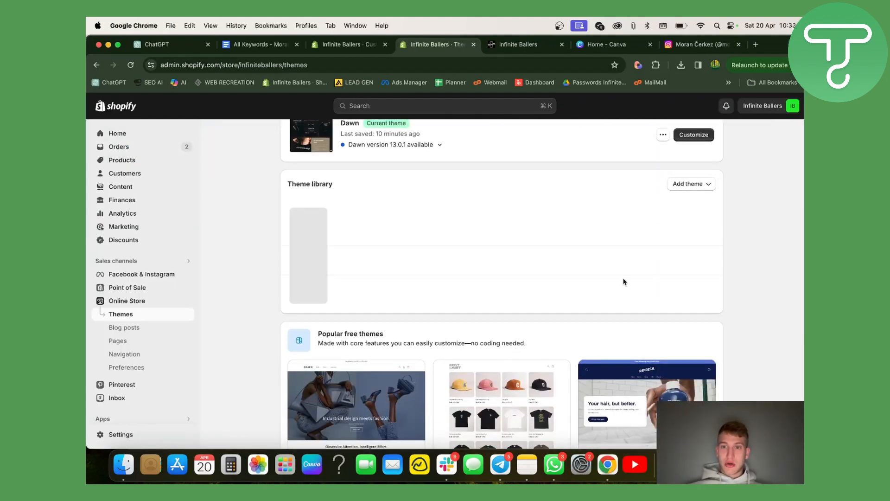
{"action": "scroll", "coordinate": [624, 281], "scroll_direction": "up", "scroll_amount": 2}
{"action": "scroll", "coordinate": [671, 281], "scroll_direction": "up", "scroll_amount": 1}
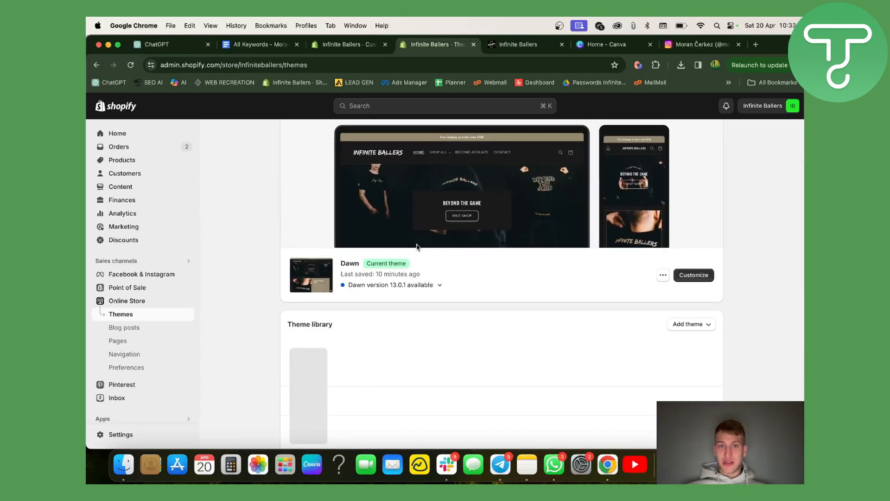
{"action": "double_click", "coordinate": [344, 264]}
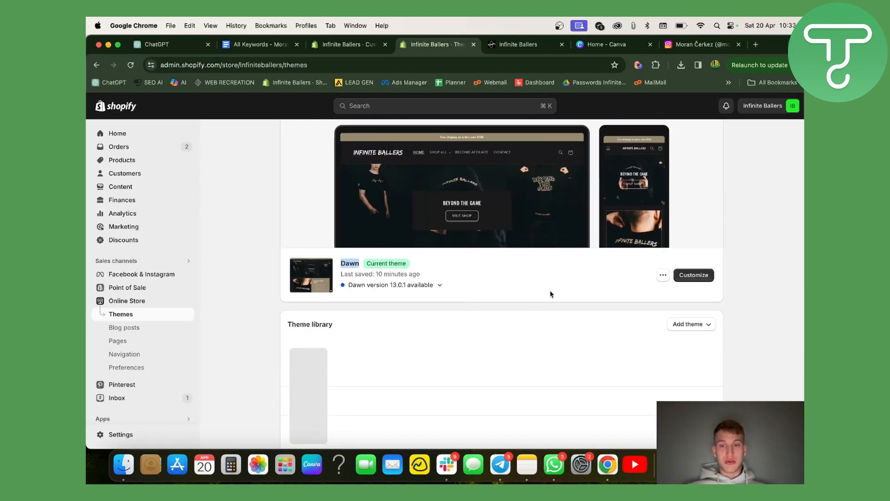
{"action": "left_click", "coordinate": [564, 276]}
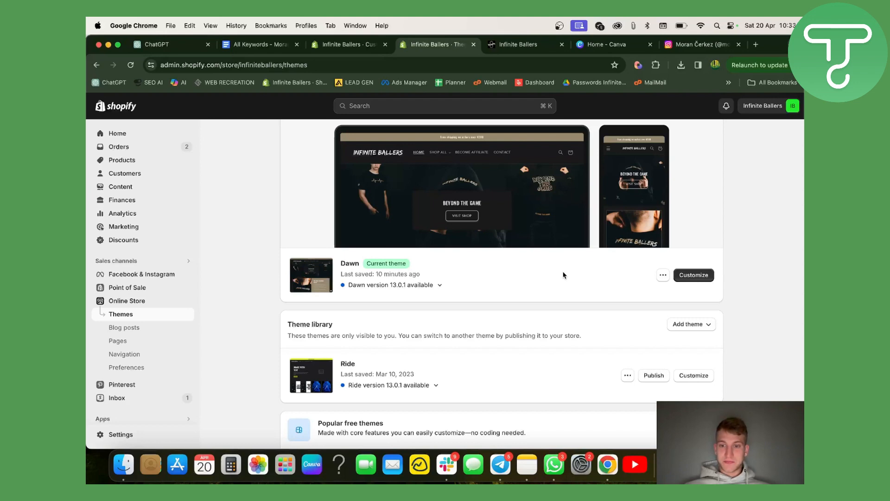
Look over the Theme library with the Ride theme and open the options for adding a theme.
{"action": "scroll", "coordinate": [472, 279], "scroll_direction": "up", "scroll_amount": 2}
{"action": "scroll", "coordinate": [473, 280], "scroll_direction": "down", "scroll_amount": 5}
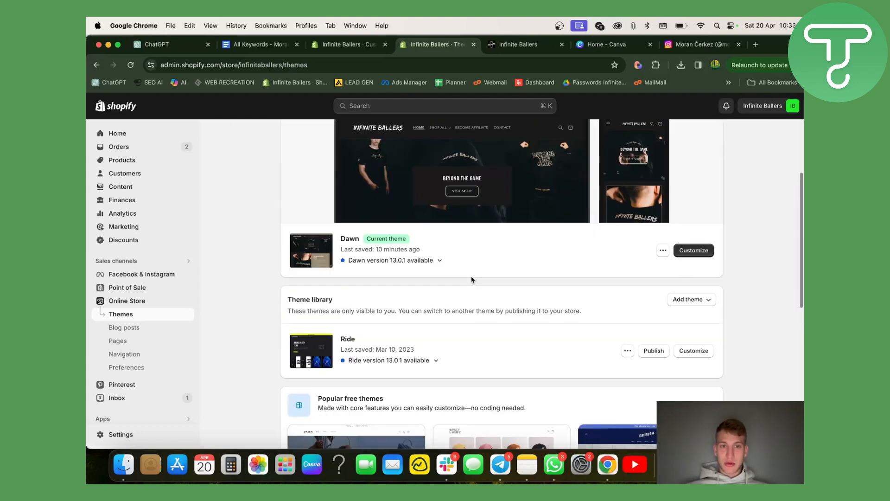
{"action": "scroll", "coordinate": [472, 279], "scroll_direction": "up", "scroll_amount": 1}
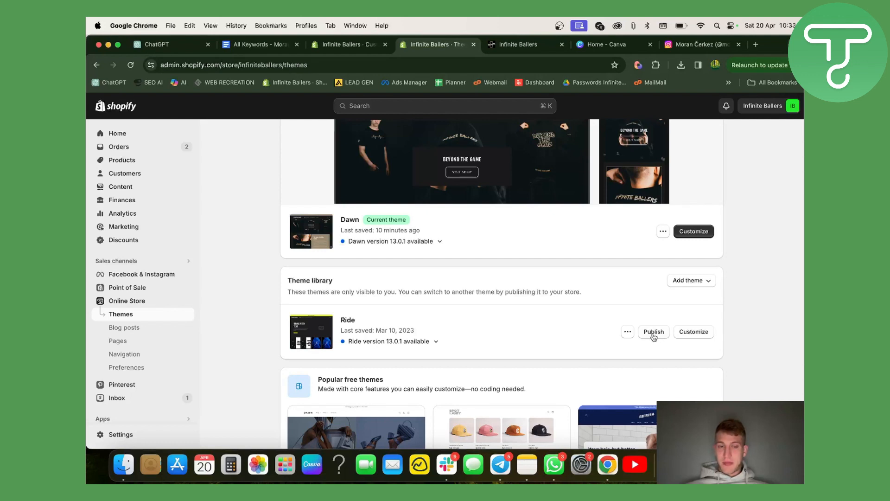
{"action": "left_click", "coordinate": [698, 282]}
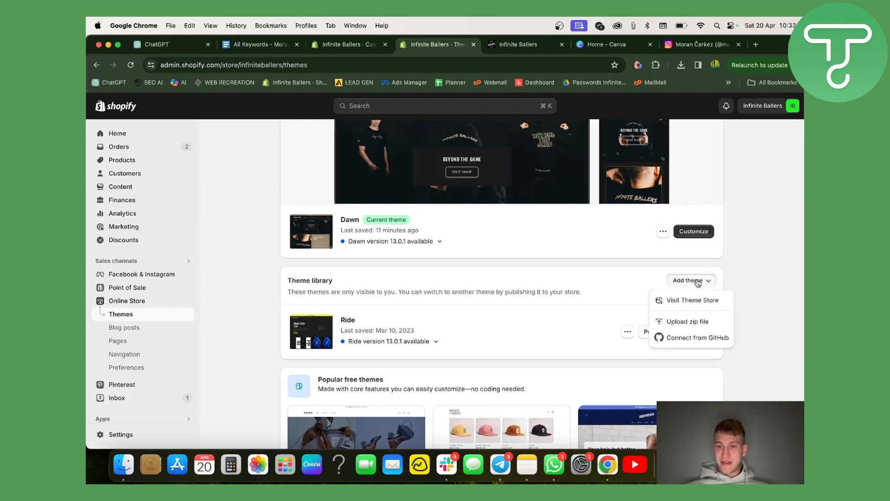
Open the Shopify Theme Store from the Theme library's options for adding a theme and accept its cookie notice.
{"action": "left_click", "coordinate": [585, 297]}
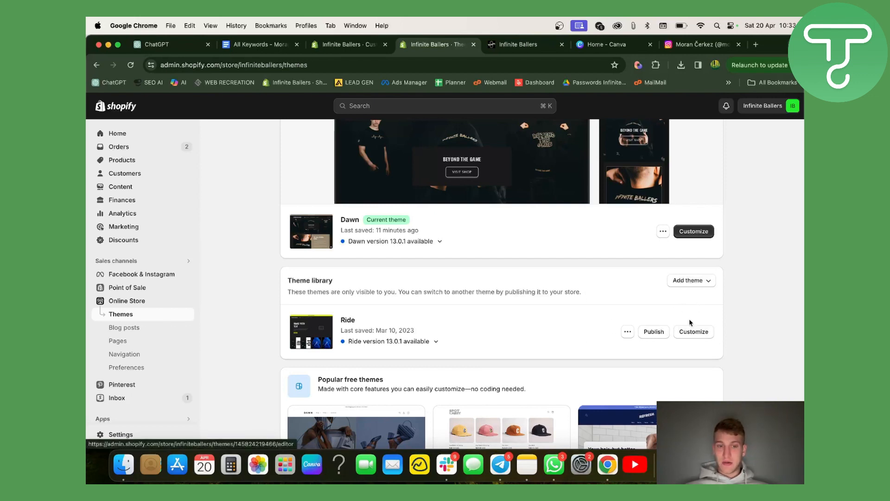
{"action": "left_click", "coordinate": [707, 283]}
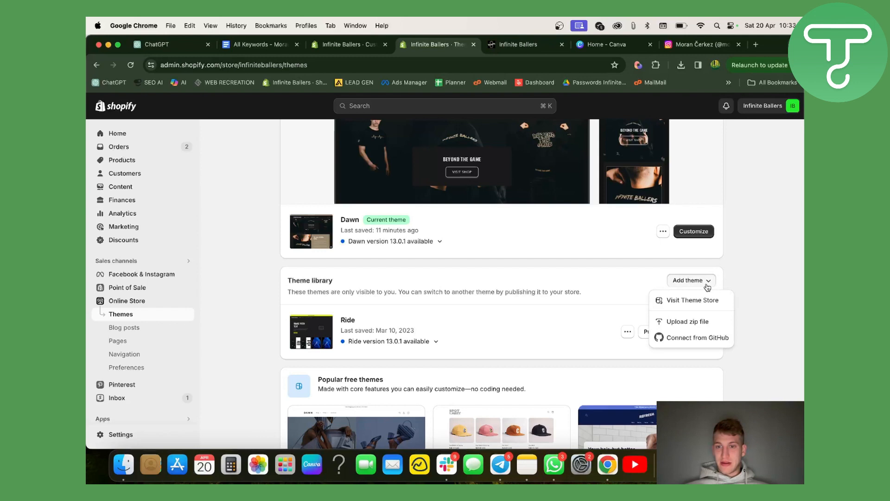
{"action": "left_click", "coordinate": [683, 304]}
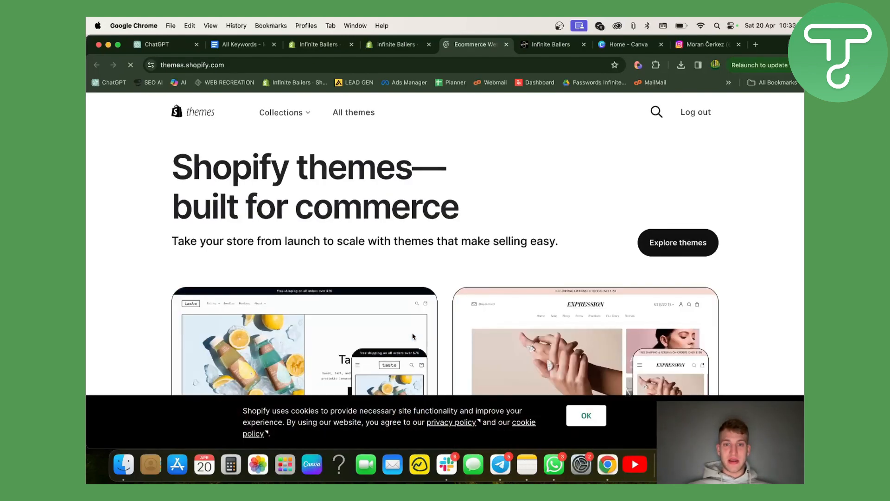
{"action": "left_click", "coordinate": [596, 425]}
Browse the Theme Store home page, examining the featured free and paid themes and the community store examples.
{"action": "scroll", "coordinate": [529, 339], "scroll_direction": "down", "scroll_amount": 8}
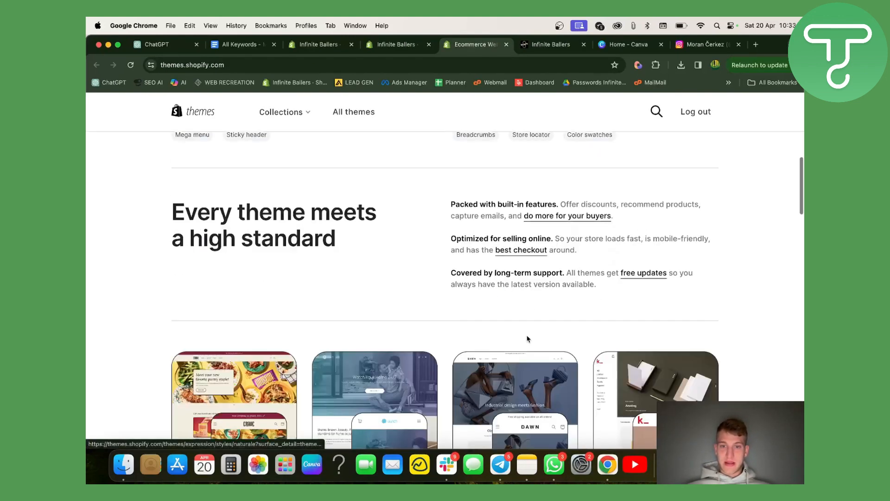
{"action": "scroll", "coordinate": [529, 339], "scroll_direction": "up", "scroll_amount": 6}
{"action": "scroll", "coordinate": [522, 333], "scroll_direction": "down", "scroll_amount": 10}
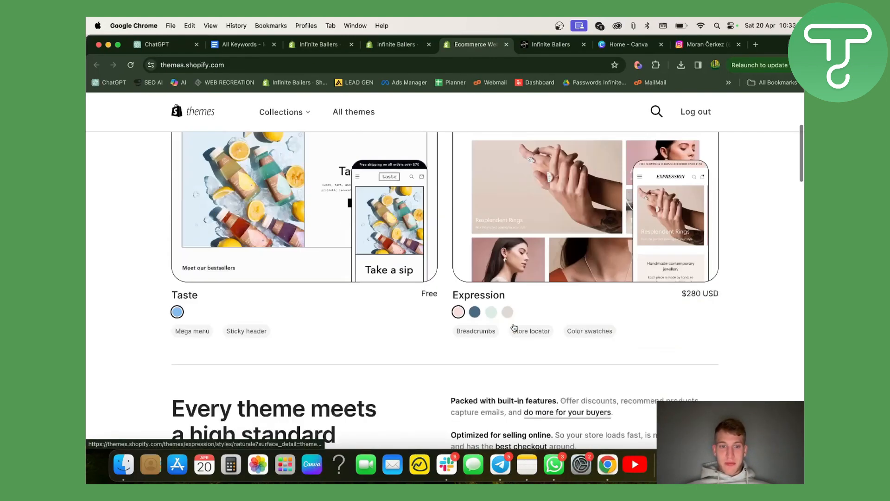
{"action": "scroll", "coordinate": [513, 328], "scroll_direction": "down", "scroll_amount": 10}
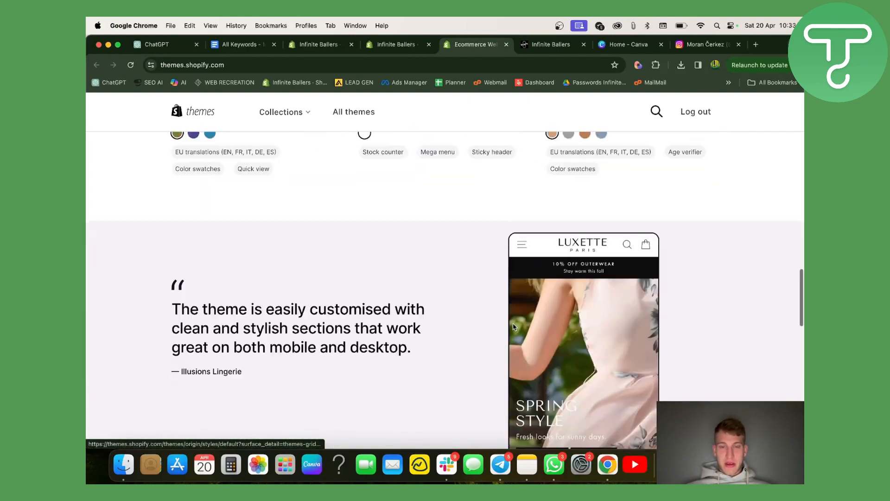
{"action": "scroll", "coordinate": [514, 326], "scroll_direction": "down", "scroll_amount": 8}
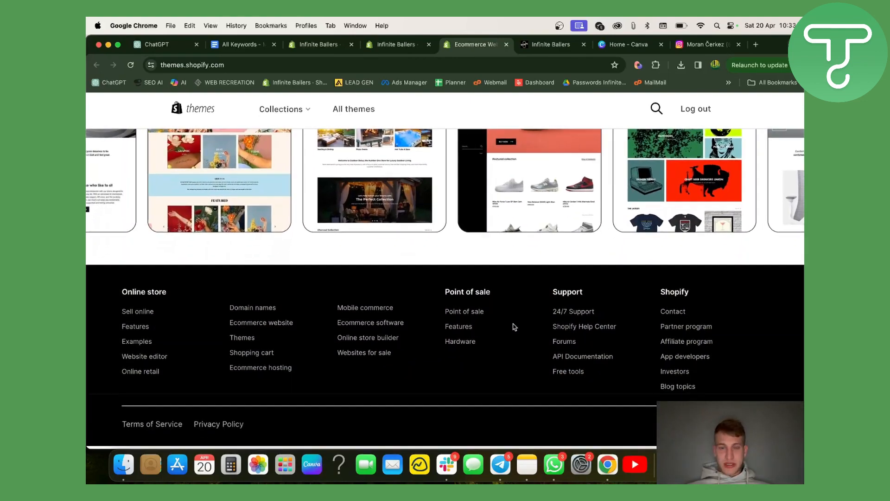
{"action": "scroll", "coordinate": [514, 326], "scroll_direction": "up", "scroll_amount": 5}
{"action": "scroll", "coordinate": [573, 226], "scroll_direction": "up", "scroll_amount": 2}
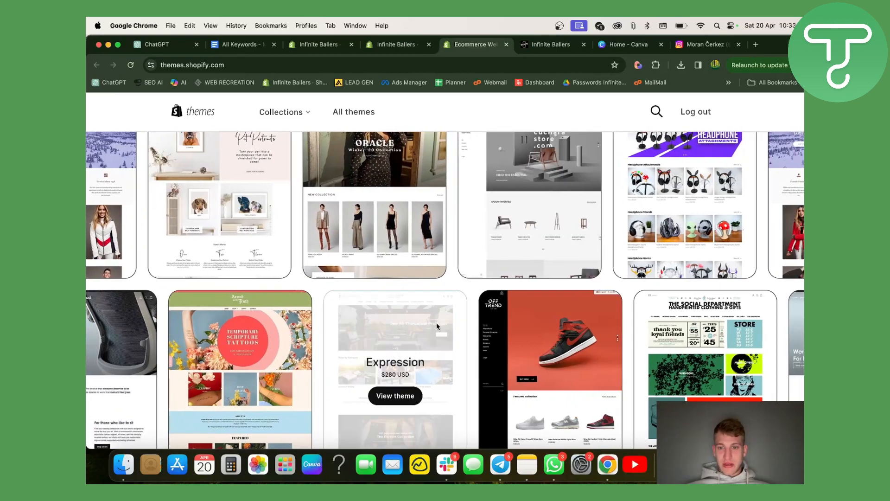
{"action": "scroll", "coordinate": [436, 322], "scroll_direction": "down", "scroll_amount": 4}
{"action": "scroll", "coordinate": [552, 248], "scroll_direction": "up", "scroll_amount": 3}
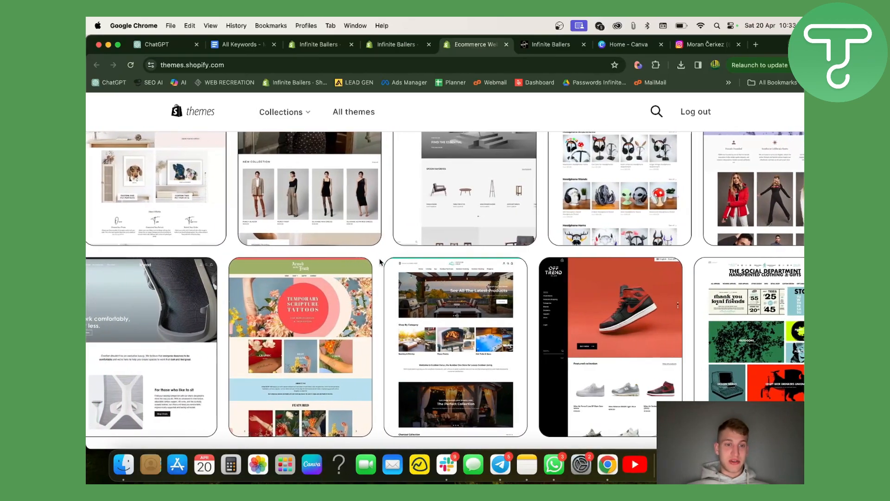
{"action": "scroll", "coordinate": [399, 260], "scroll_direction": "up", "scroll_amount": 3}
Return to the Themes page, dismiss the options for adding a theme and publish the Ride theme.
{"action": "left_click", "coordinate": [398, 45]}
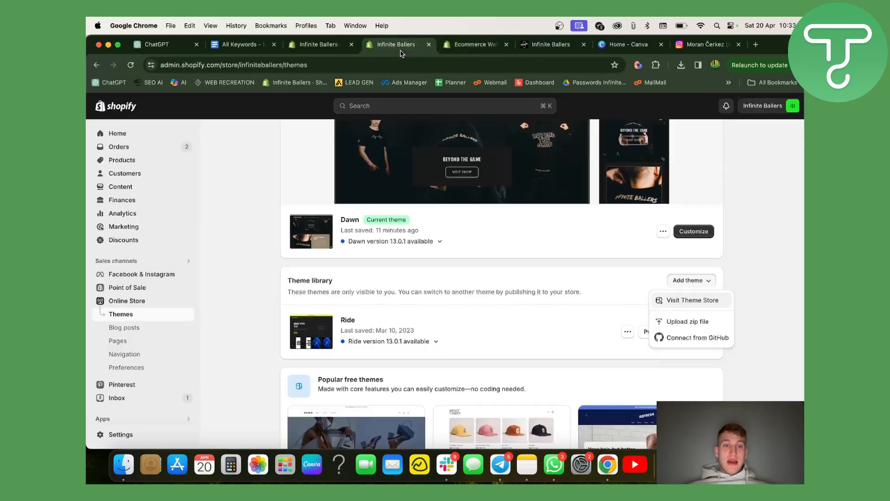
{"action": "scroll", "coordinate": [414, 337], "scroll_direction": "up", "scroll_amount": 2}
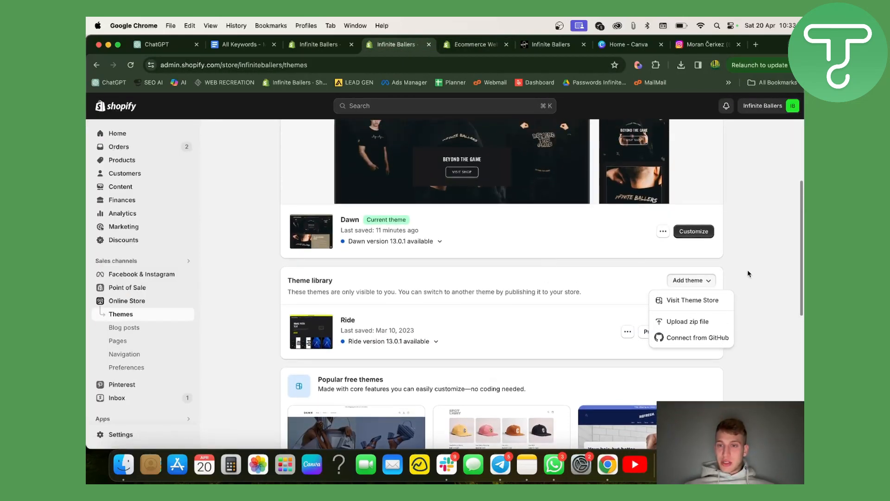
{"action": "left_click", "coordinate": [740, 280]}
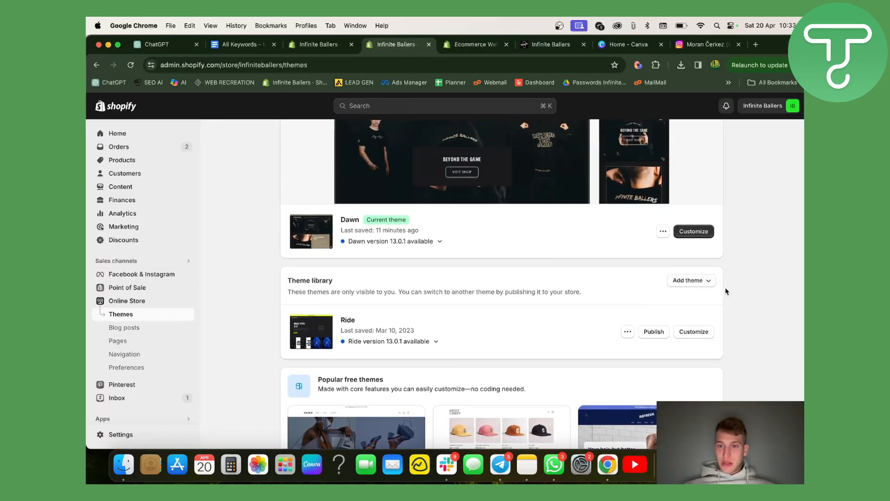
{"action": "left_click", "coordinate": [652, 332]}
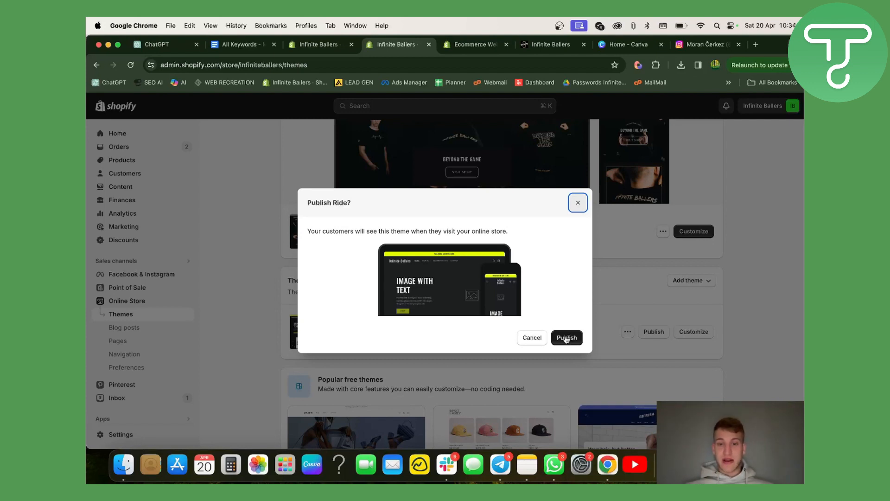
{"action": "left_click", "coordinate": [566, 338]}
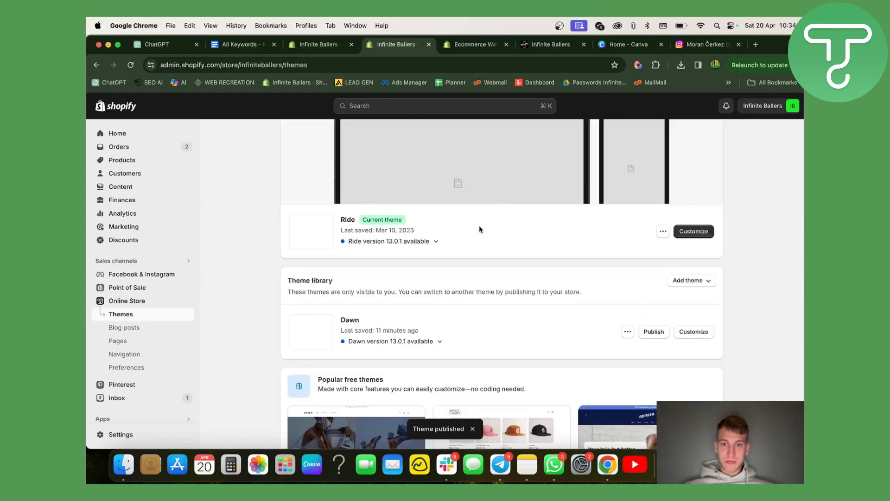
{"action": "scroll", "coordinate": [573, 233], "scroll_direction": "up", "scroll_amount": 1}
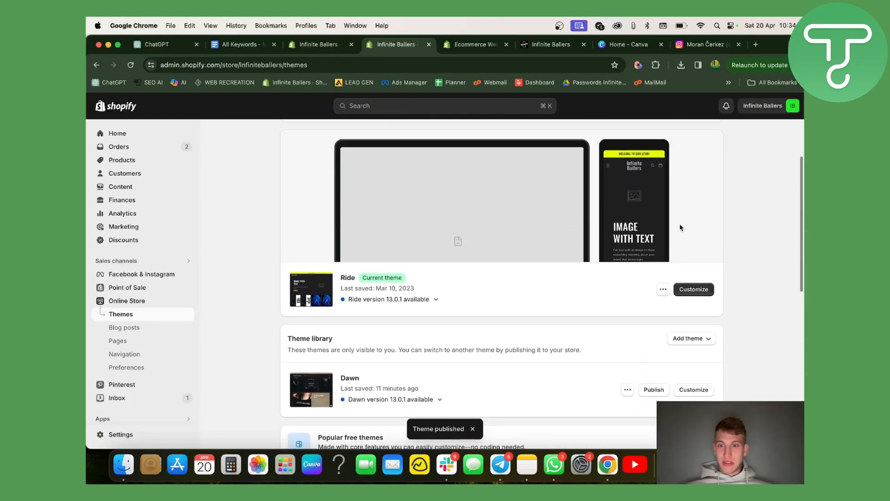
Close the Theme Store, reload the live Infinite Ballers storefront and look over its home page in the Ride theme.
{"action": "left_click", "coordinate": [469, 45]}
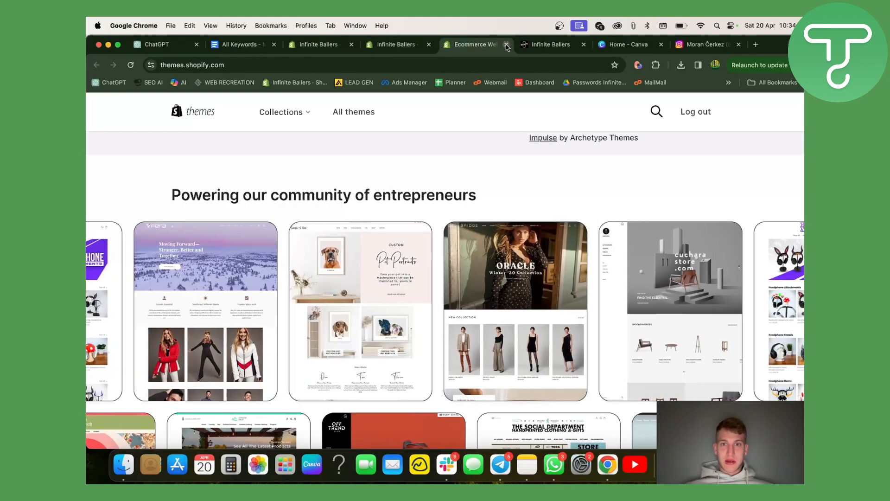
{"action": "left_click", "coordinate": [506, 44]}
{"action": "left_click", "coordinate": [474, 45]}
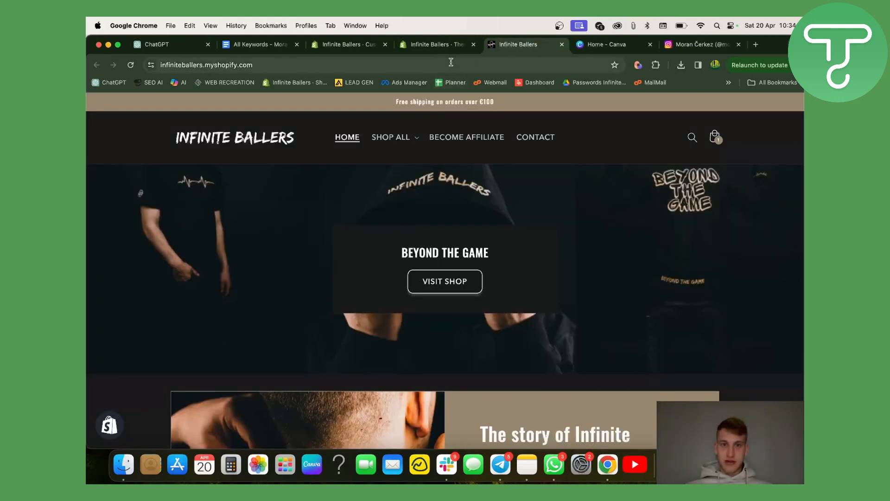
{"action": "key", "text": "super+r"}
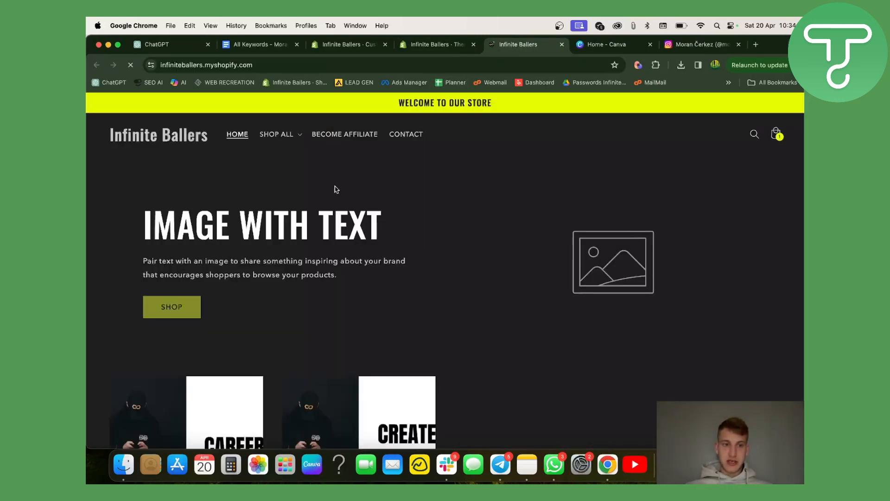
{"action": "scroll", "coordinate": [233, 352], "scroll_direction": "down", "scroll_amount": 5}
{"action": "scroll", "coordinate": [233, 353], "scroll_direction": "down", "scroll_amount": 3}
{"action": "scroll", "coordinate": [231, 353], "scroll_direction": "up", "scroll_amount": 10}
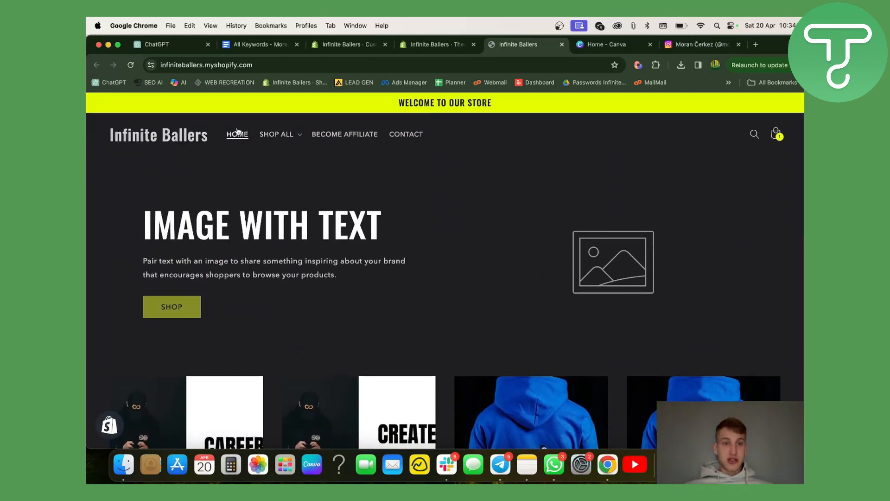
Go back to the Themes page and publish the Dawn theme again.
{"action": "left_click", "coordinate": [451, 45]}
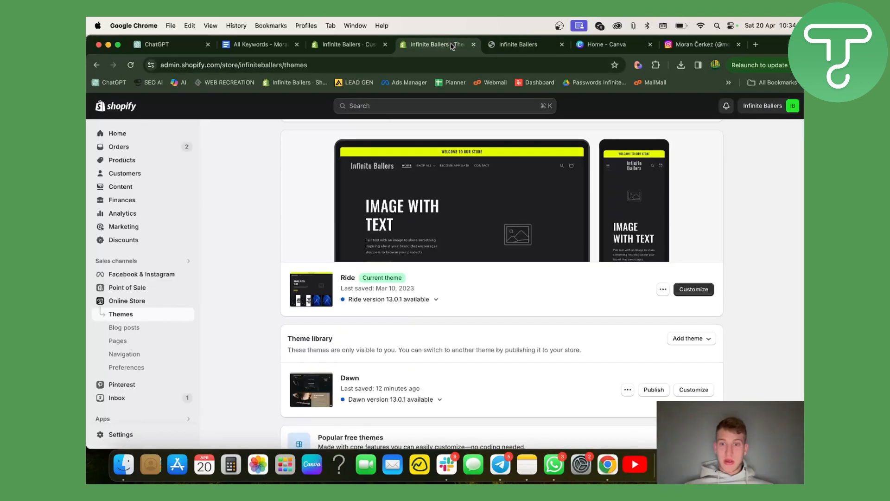
{"action": "left_click", "coordinate": [654, 390]}
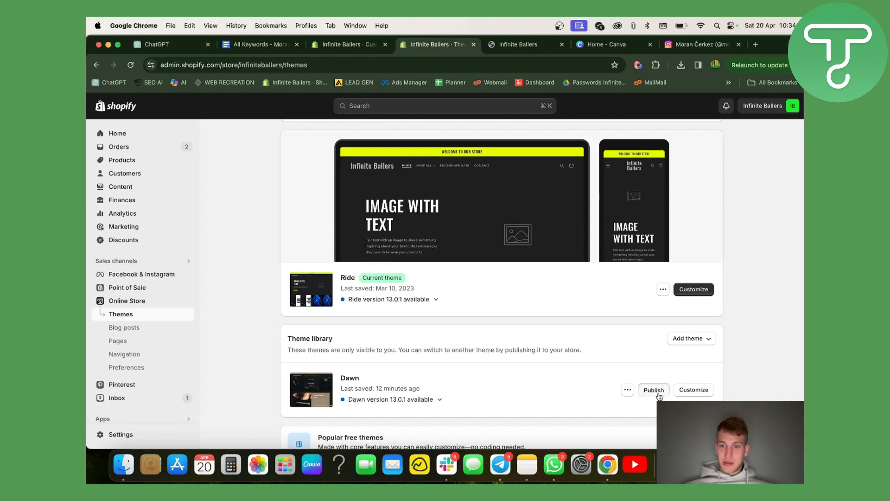
{"action": "left_click", "coordinate": [570, 337]}
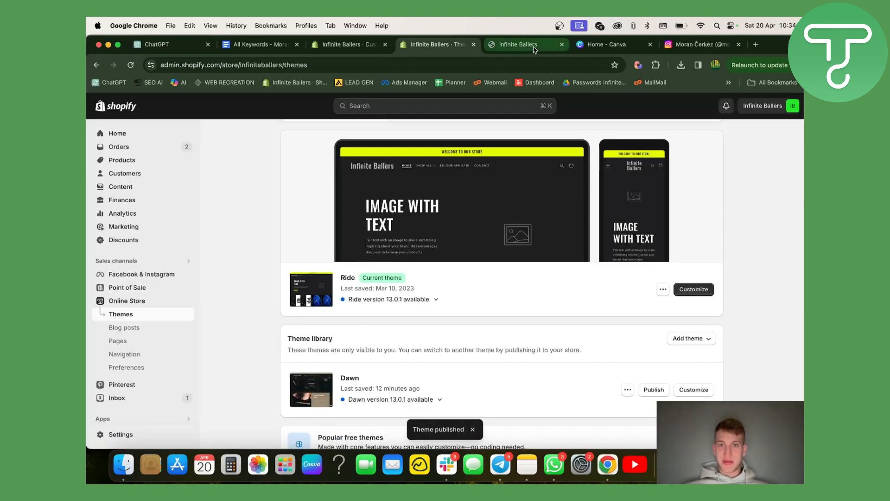
Look through the open storefront page once more, from the product listings down to the email subscription section.
{"action": "left_click", "coordinate": [518, 44]}
{"action": "scroll", "coordinate": [354, 394], "scroll_direction": "down", "scroll_amount": 15}
{"action": "scroll", "coordinate": [357, 395], "scroll_direction": "up", "scroll_amount": 2}
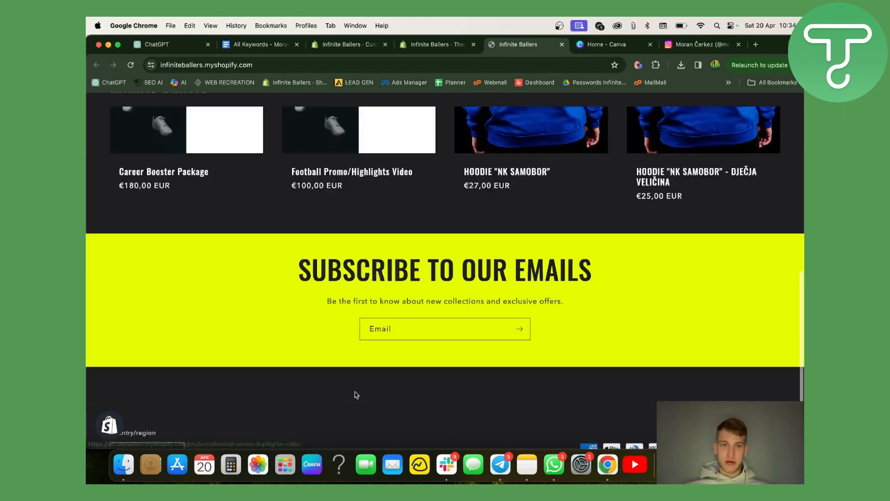
{"action": "scroll", "coordinate": [356, 395], "scroll_direction": "up", "scroll_amount": 15}
Return to the Themes page, review the current Dawn theme and the Theme library, and open the store's Blog posts page.
{"action": "left_click", "coordinate": [436, 44]}
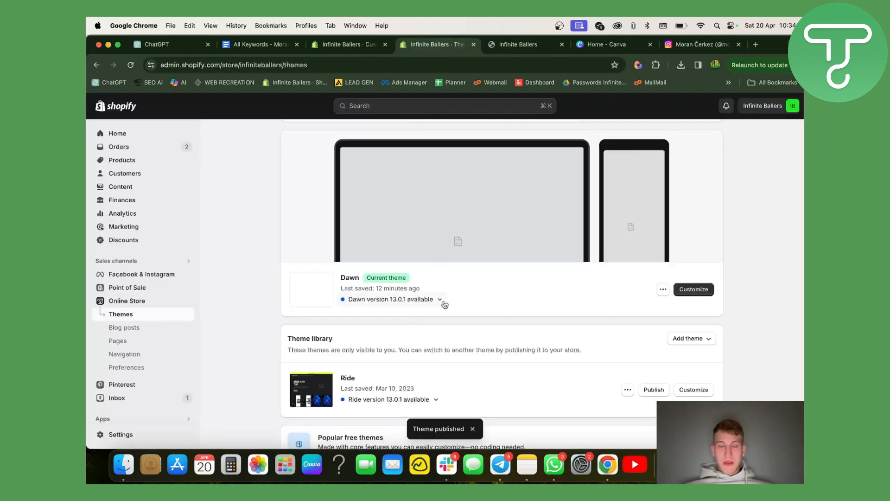
{"action": "scroll", "coordinate": [444, 304], "scroll_direction": "up", "scroll_amount": 2}
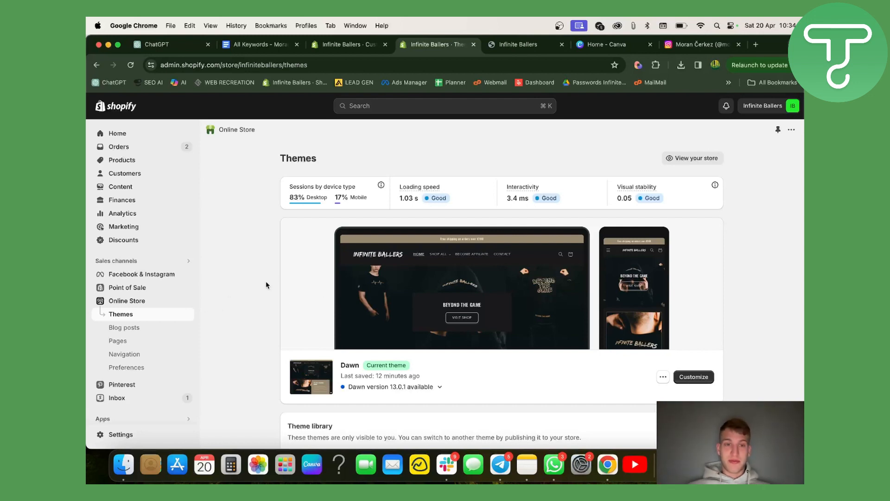
{"action": "scroll", "coordinate": [259, 287], "scroll_direction": "down", "scroll_amount": 3}
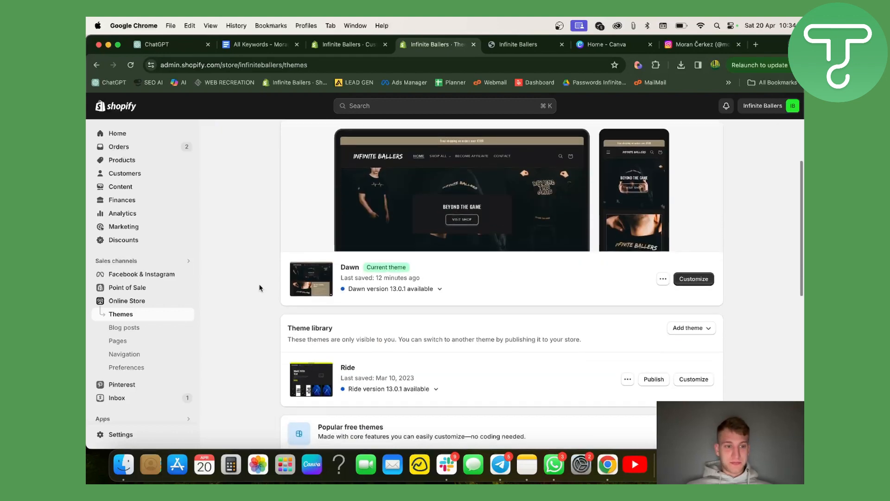
{"action": "left_click", "coordinate": [130, 330]}
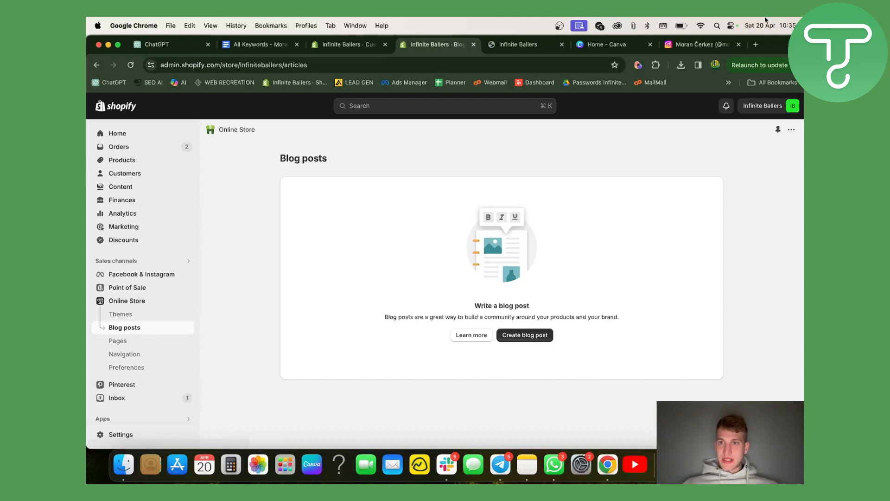
Open a new browser tab and run the suggested google drive search in a separate window.
{"action": "left_click", "coordinate": [757, 45]}
{"action": "type", "text": "GOOGLE"}
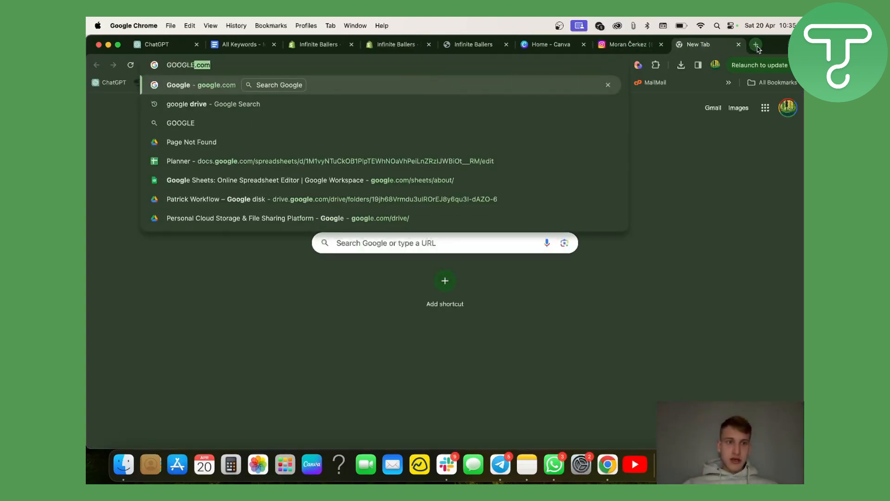
{"action": "key", "text": "shift+Return"}
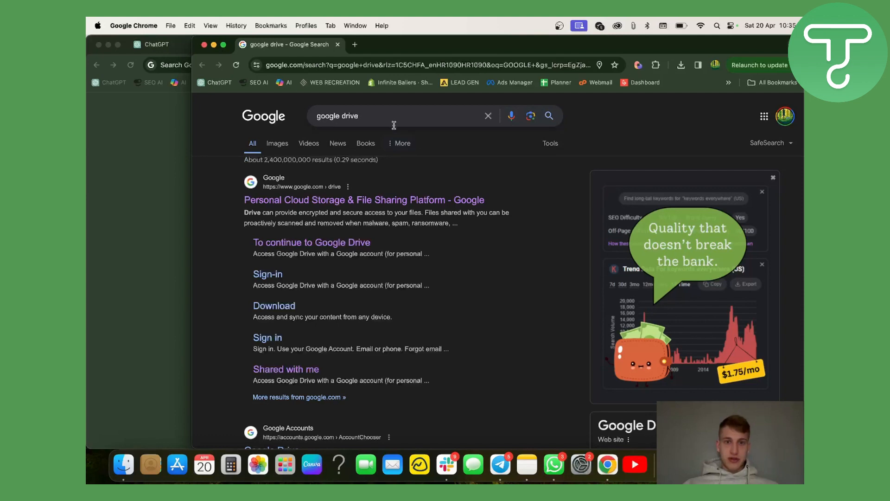
Change the search to google, enlarge the browser window and open the Google home page.
{"action": "left_click", "coordinate": [409, 112]}
{"action": "key", "text": "BackSpace"}
{"action": "key", "text": "BackSpace"}
{"action": "key", "text": "BackSpace"}
{"action": "key", "text": "BackSpace"}
{"action": "key", "text": "BackSpace"}
{"action": "key", "text": "BackSpace"}
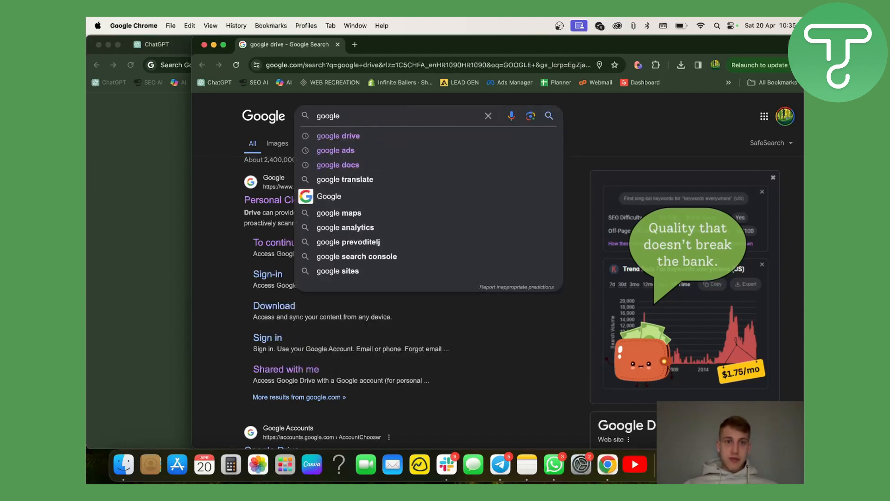
{"action": "key", "text": "Return"}
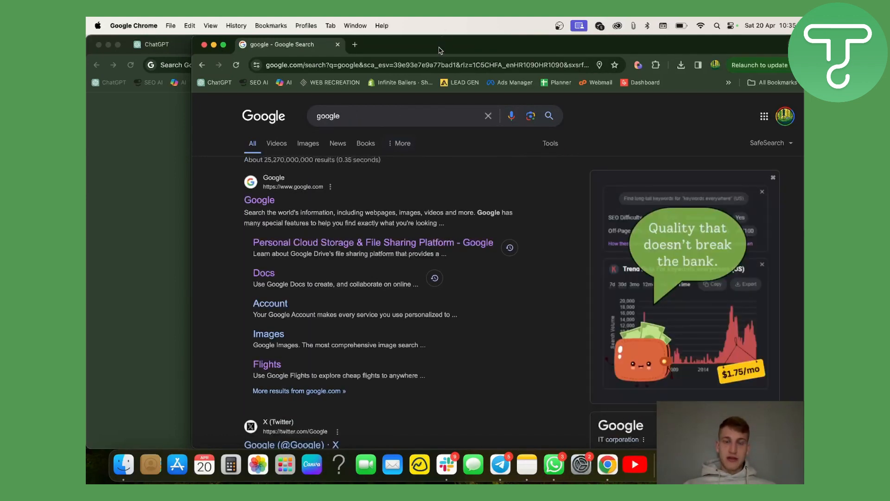
{"action": "double_click", "coordinate": [441, 50]}
{"action": "left_click", "coordinate": [189, 204]}
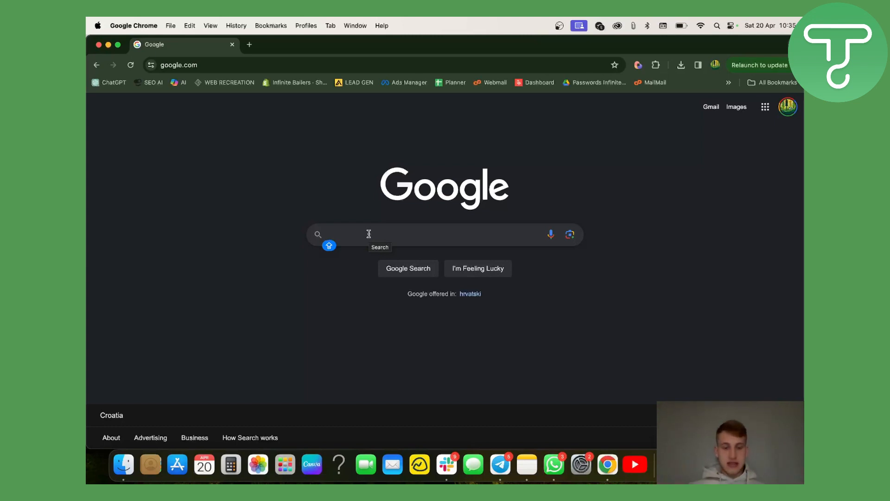
Search Google for FOOTBALL SHOES and look over the results.
{"action": "type", "text": "FOOTBAL"}
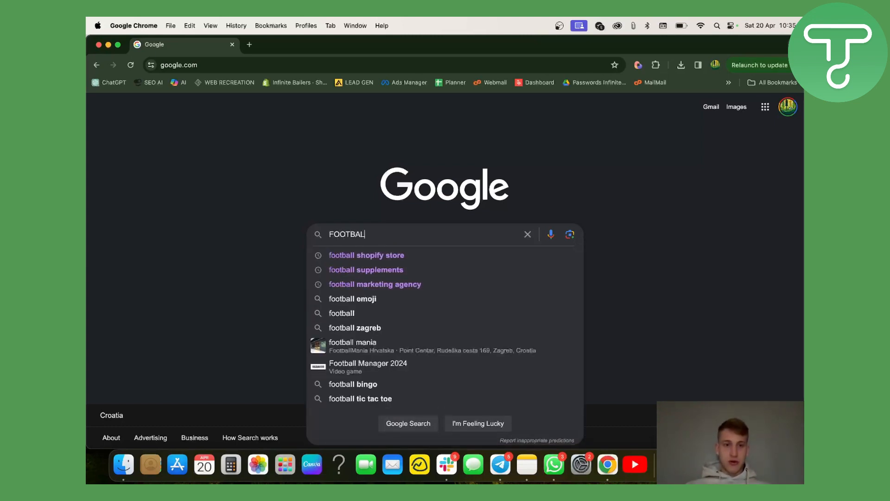
{"action": "type", "text": "L SHOES"}
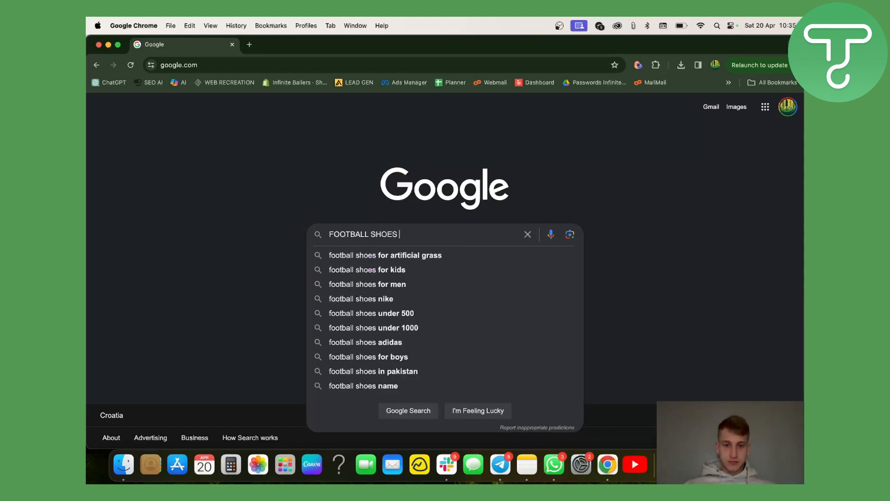
{"action": "key", "text": "Return"}
{"action": "scroll", "coordinate": [281, 320], "scroll_direction": "down", "scroll_amount": 5}
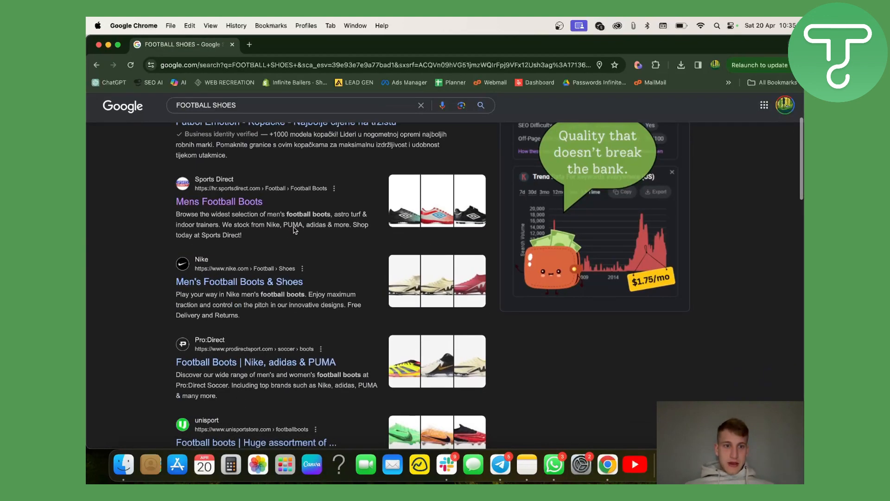
Examine the FOOTBALL SHOES results page, including the sponsored and organic shop listings, People also ask, Images and Related searches.
{"action": "scroll", "coordinate": [238, 358], "scroll_direction": "down", "scroll_amount": 15}
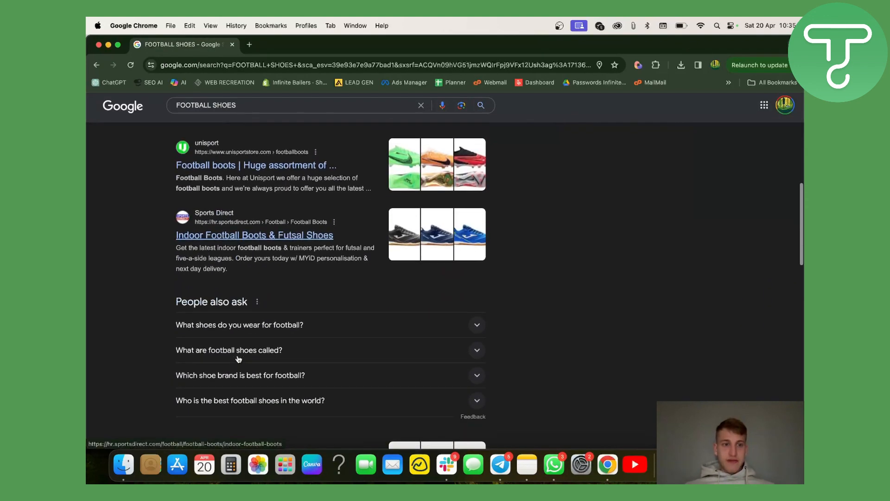
{"action": "scroll", "coordinate": [238, 358], "scroll_direction": "down", "scroll_amount": 10}
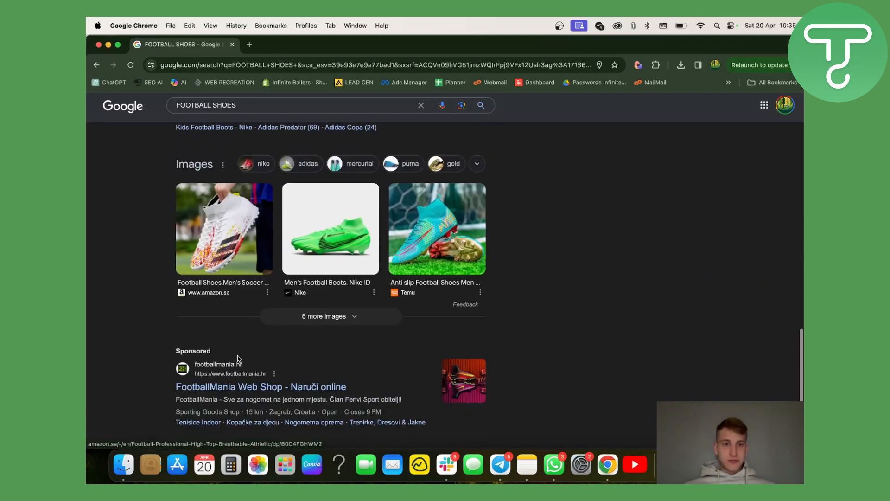
{"action": "scroll", "coordinate": [238, 355], "scroll_direction": "down", "scroll_amount": 5}
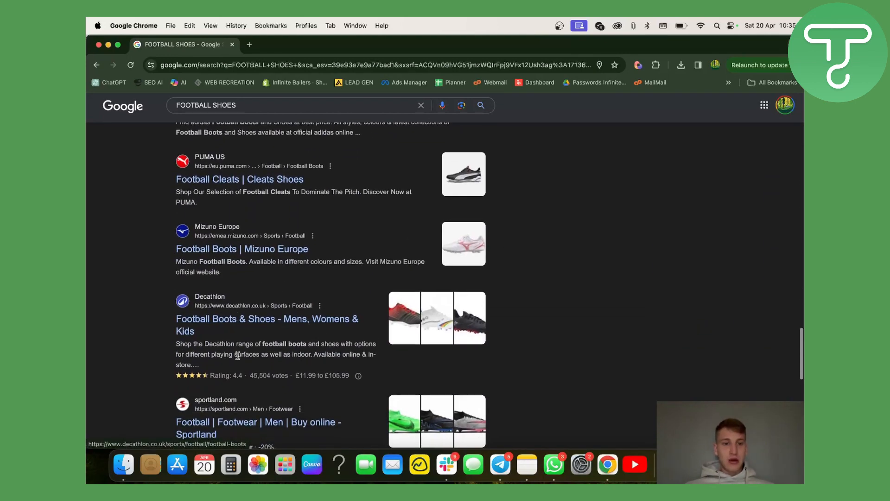
{"action": "scroll", "coordinate": [408, 301], "scroll_direction": "up", "scroll_amount": 20}
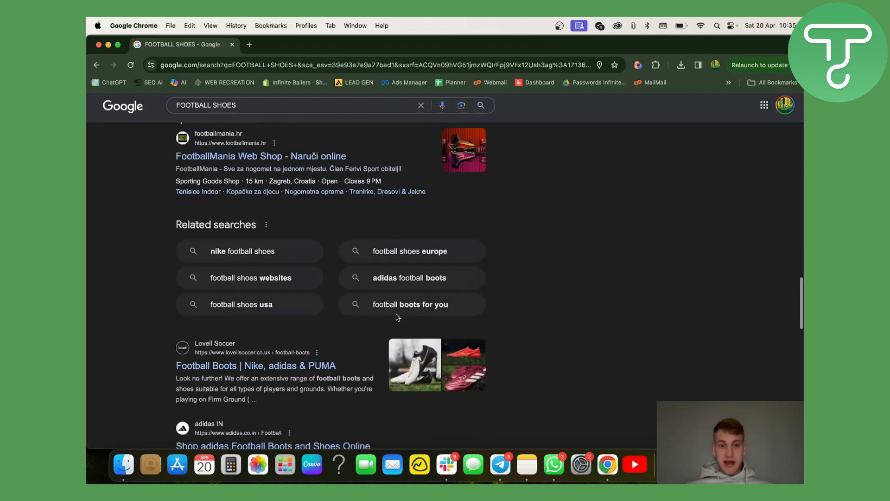
{"action": "scroll", "coordinate": [421, 285], "scroll_direction": "down", "scroll_amount": 1}
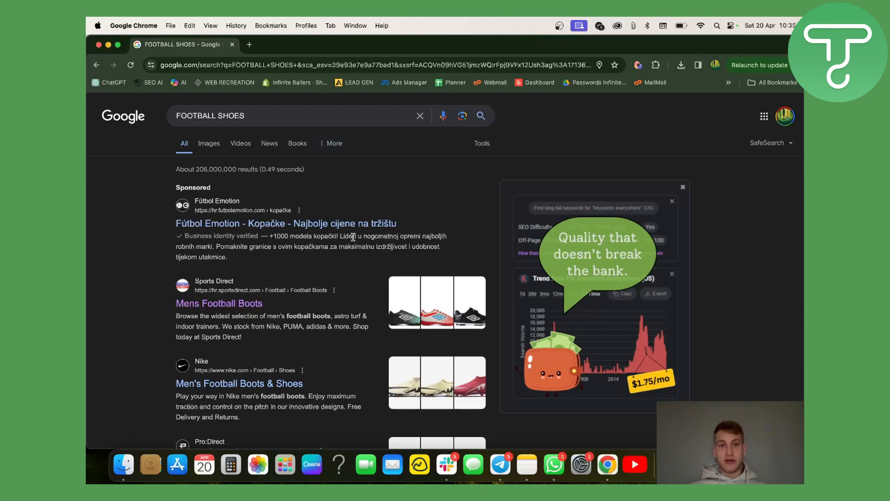
{"action": "scroll", "coordinate": [312, 313], "scroll_direction": "down", "scroll_amount": 15}
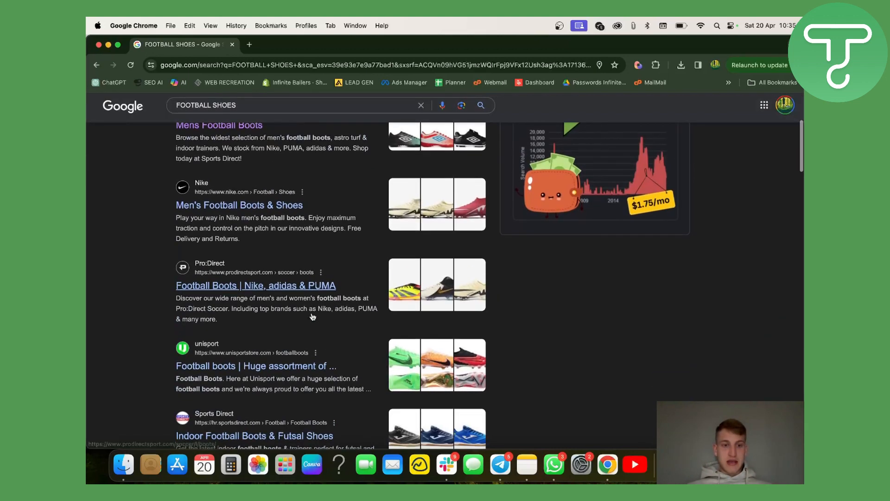
{"action": "scroll", "coordinate": [315, 314], "scroll_direction": "down", "scroll_amount": 10}
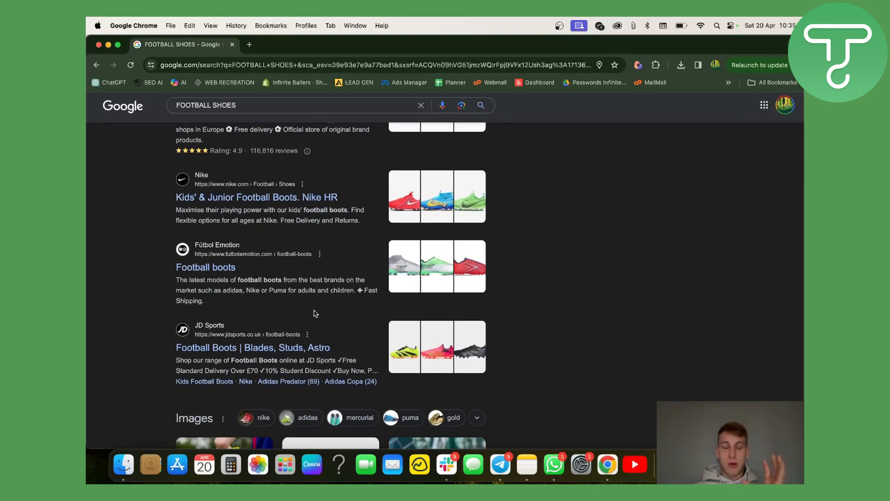
{"action": "scroll", "coordinate": [315, 314], "scroll_direction": "down", "scroll_amount": 3}
{"action": "scroll", "coordinate": [314, 310], "scroll_direction": "down", "scroll_amount": 3}
{"action": "scroll", "coordinate": [315, 311], "scroll_direction": "down", "scroll_amount": 10}
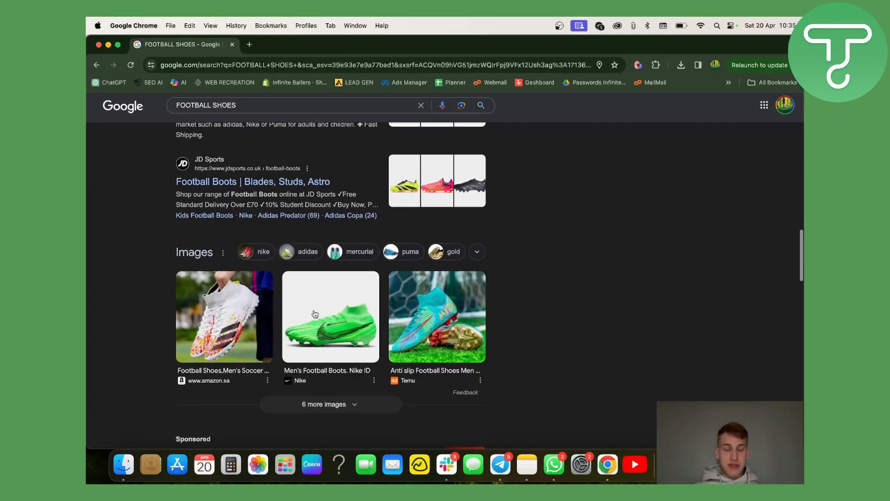